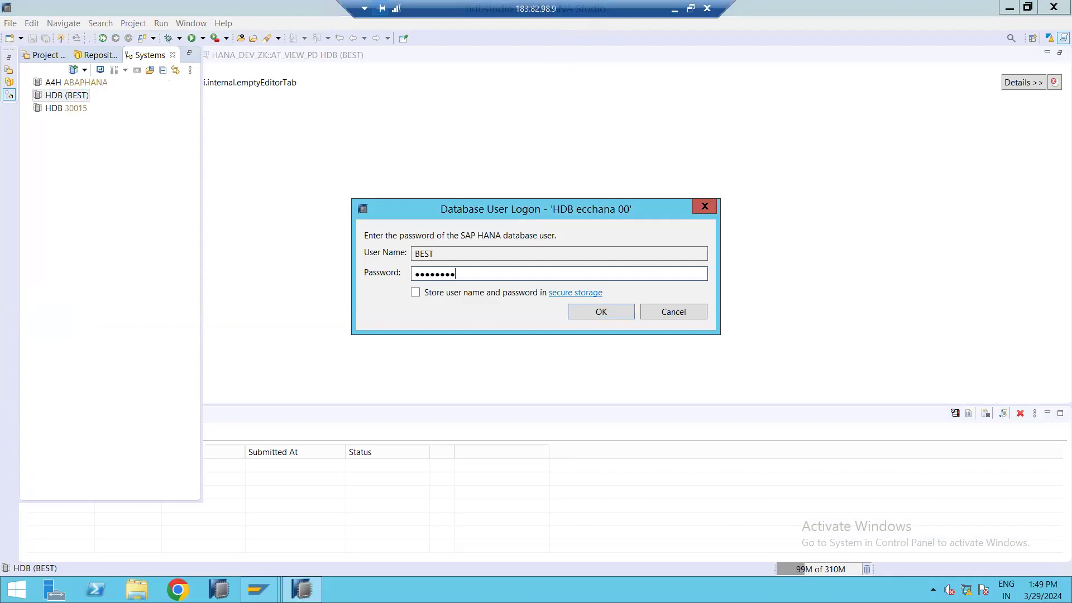
Log on to the HDB (BEST) system and expand the HANA_DEV_ZK package under Content.
key("Return")
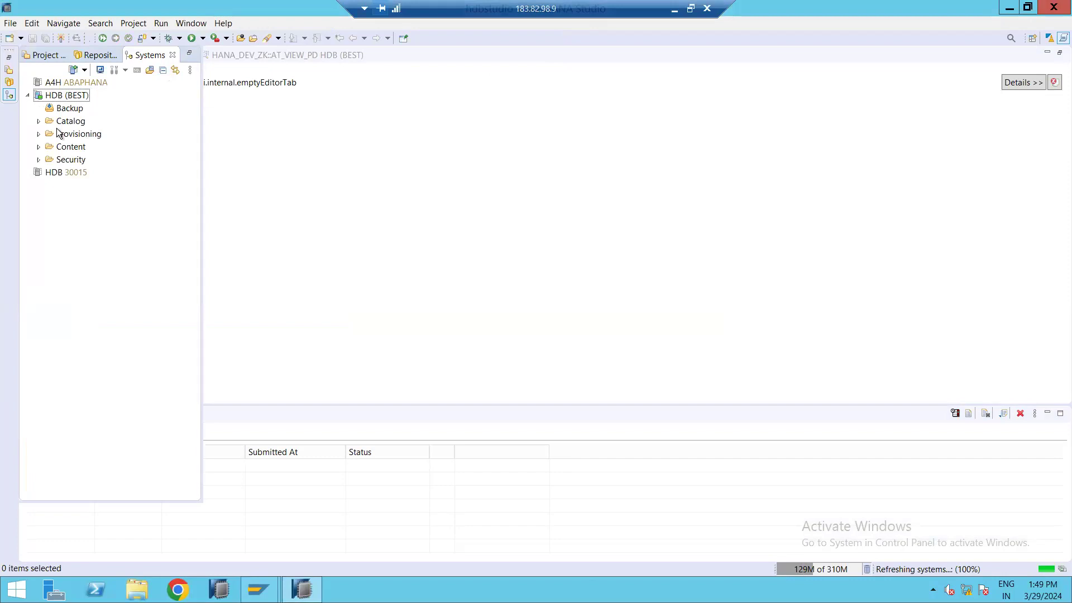
left_click(39, 147)
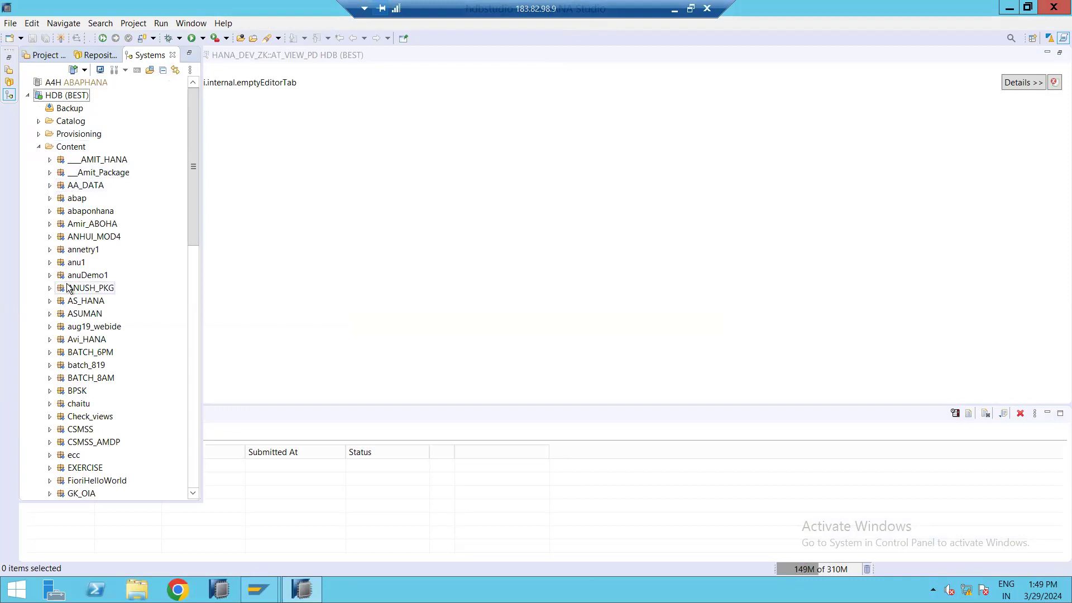
scroll(67, 286, "down", 8)
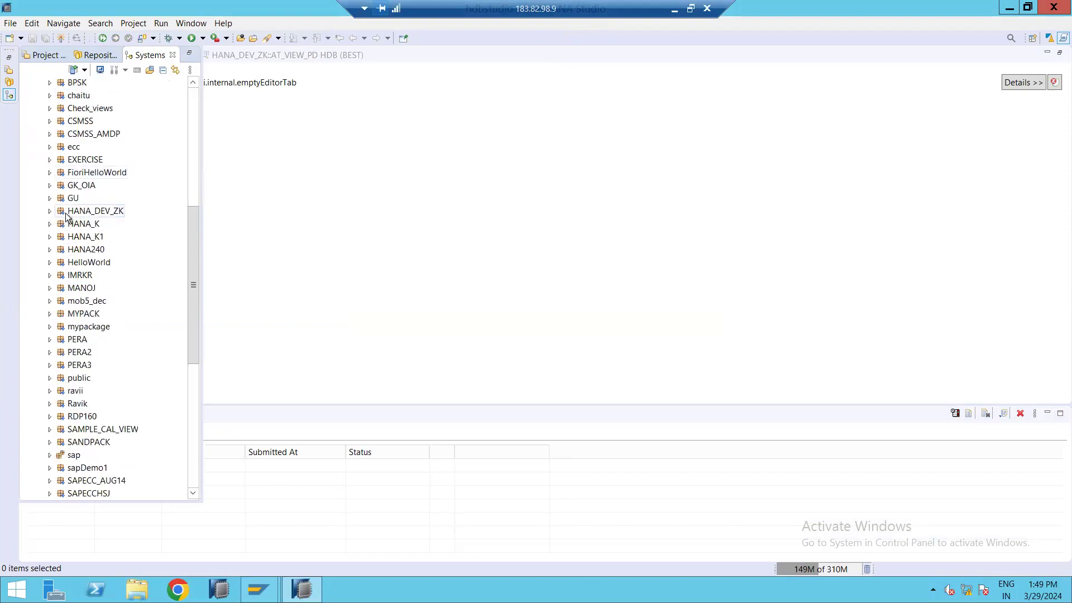
left_click(50, 210)
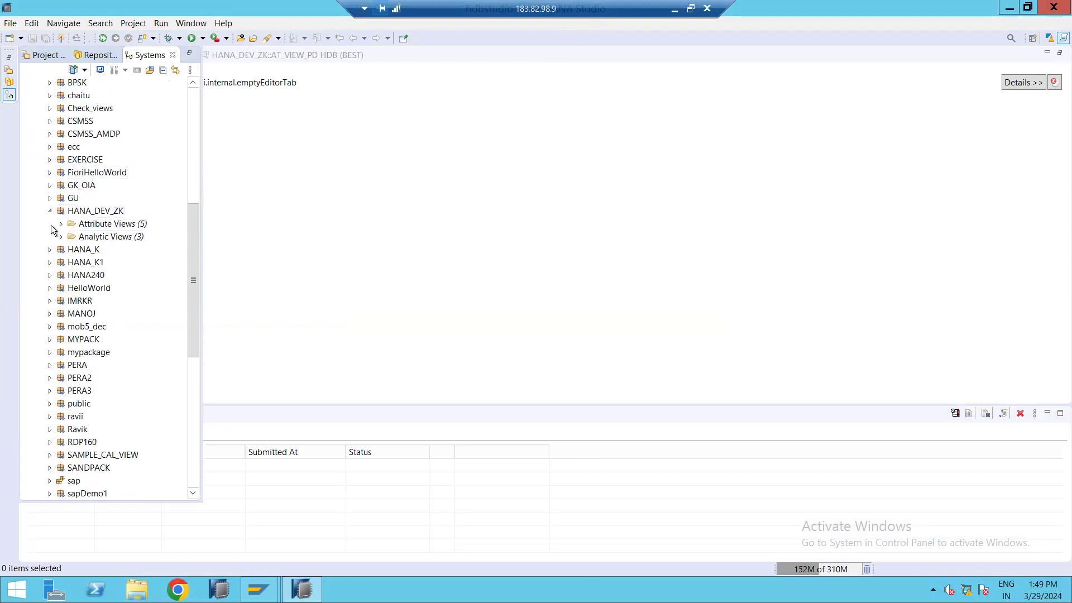
left_click(80, 226)
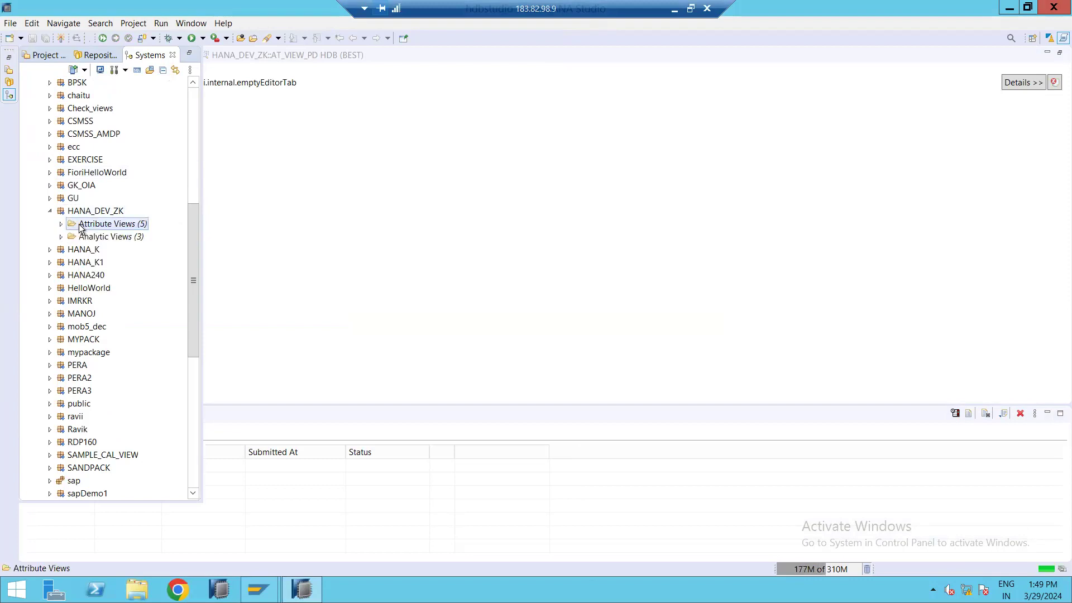
right_click(81, 225)
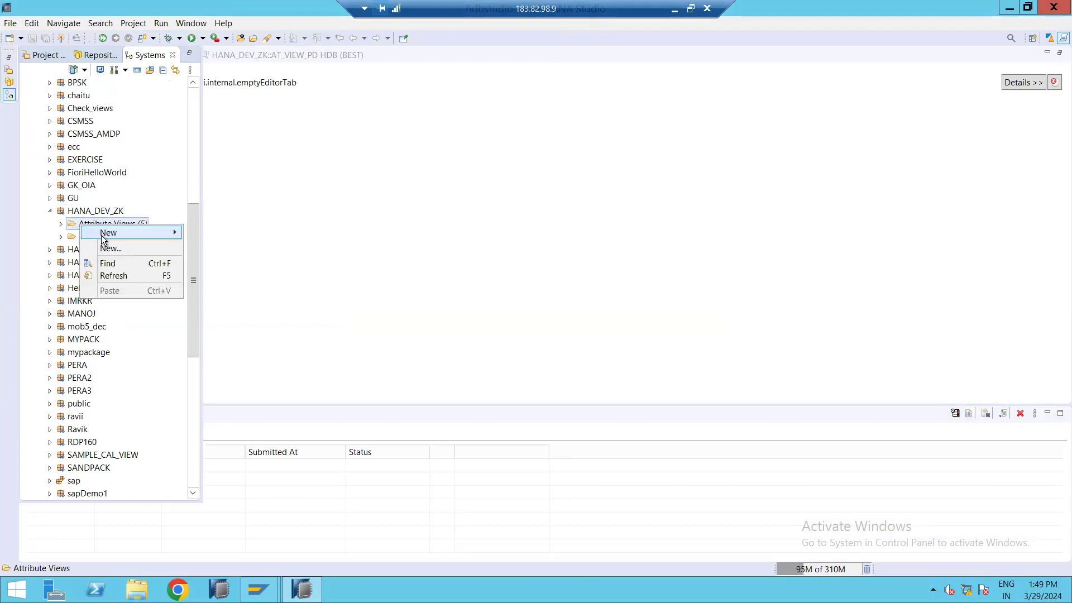
left_click(8, 221)
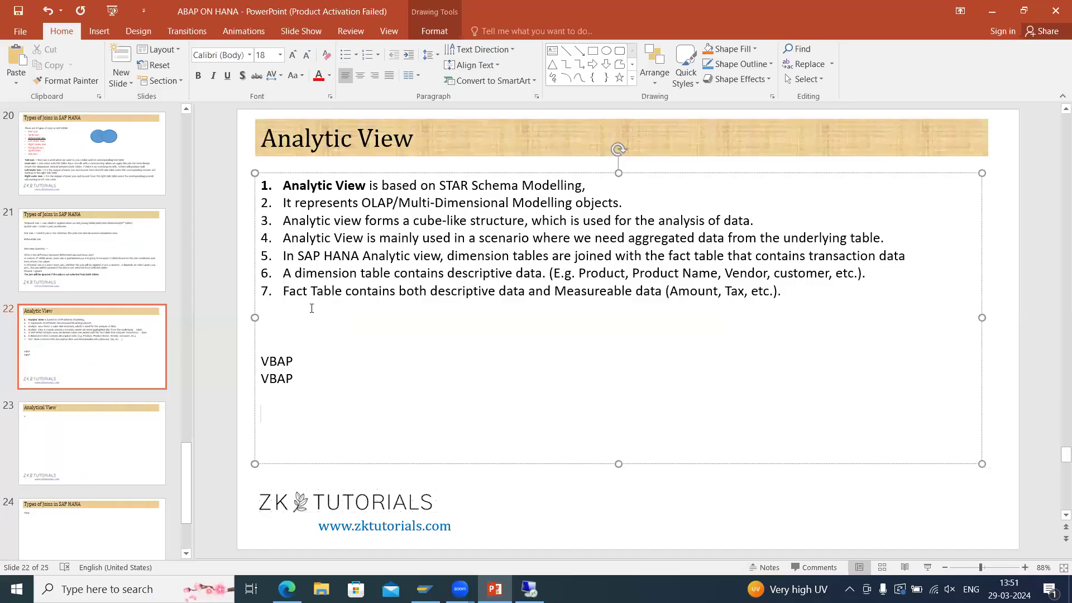
Switch to PowerPoint and add point 8, "We can use Attribute View Also", to the Analytic View slide.
left_click(311, 306)
type("We can joi")
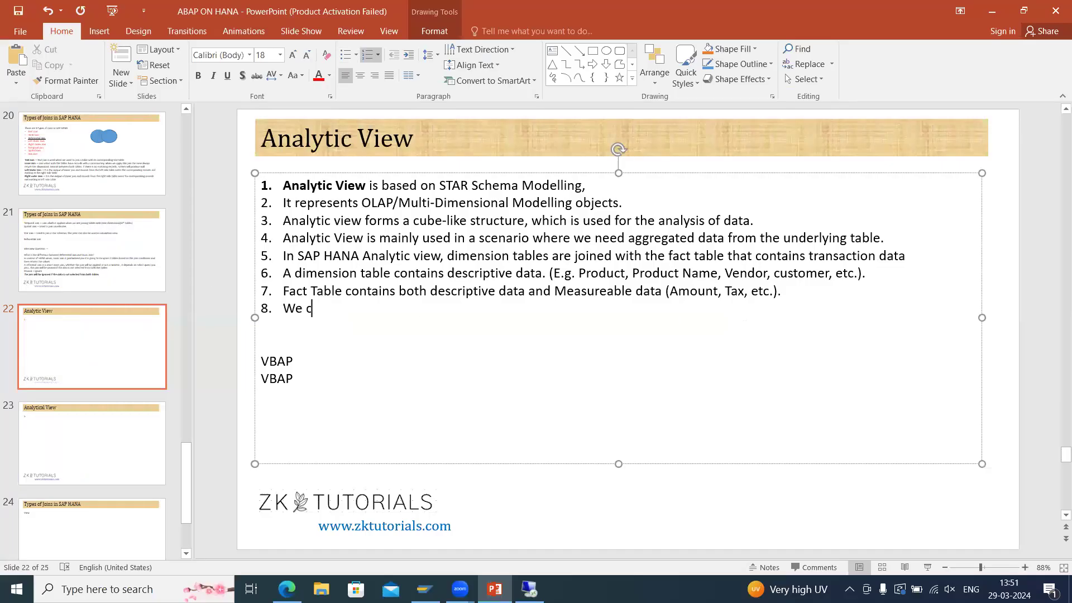
key("BackSpace")
key("BackSpace")
type("se Attribute View Also")
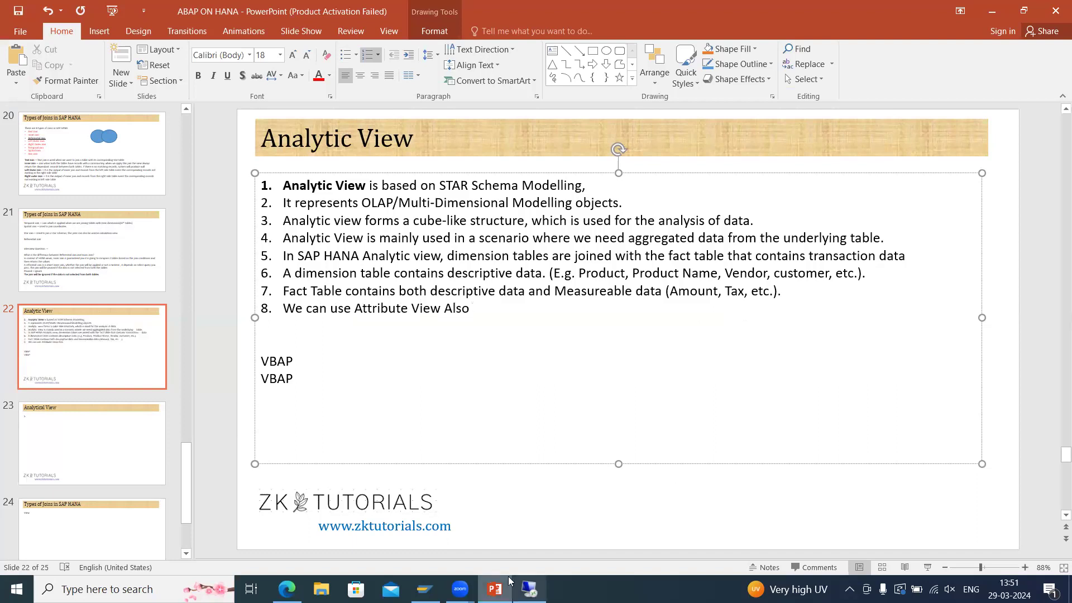
Return to HANA Studio and create a new standard attribute view named AT_MARA_MAKT_ZK in the HANA_DEV_ZK package.
left_click(529, 589)
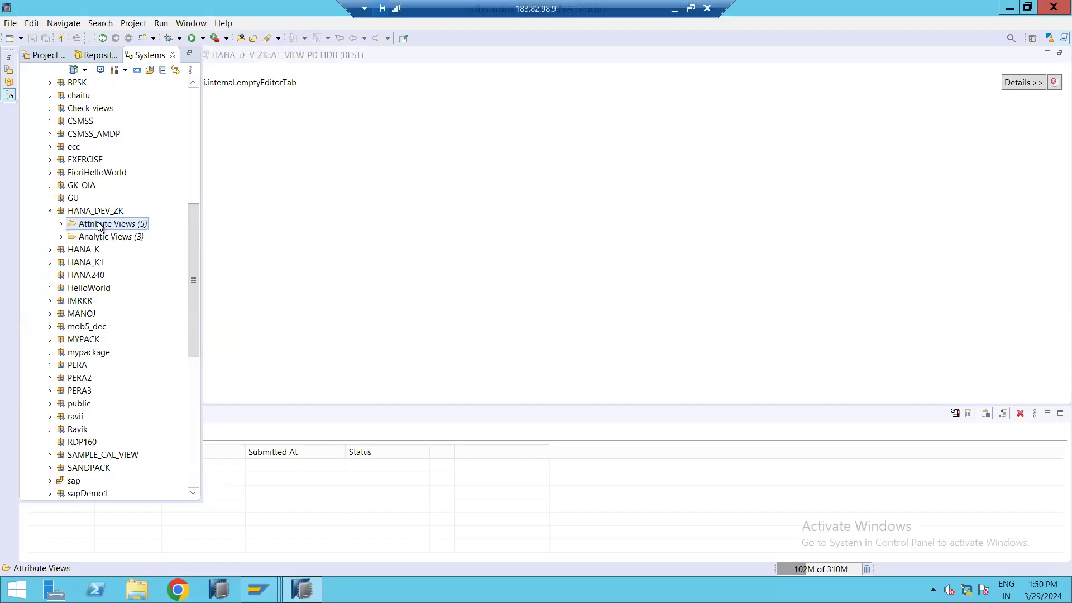
right_click(130, 226)
left_click(149, 242)
type("AT_MARA_MAKT_ZK")
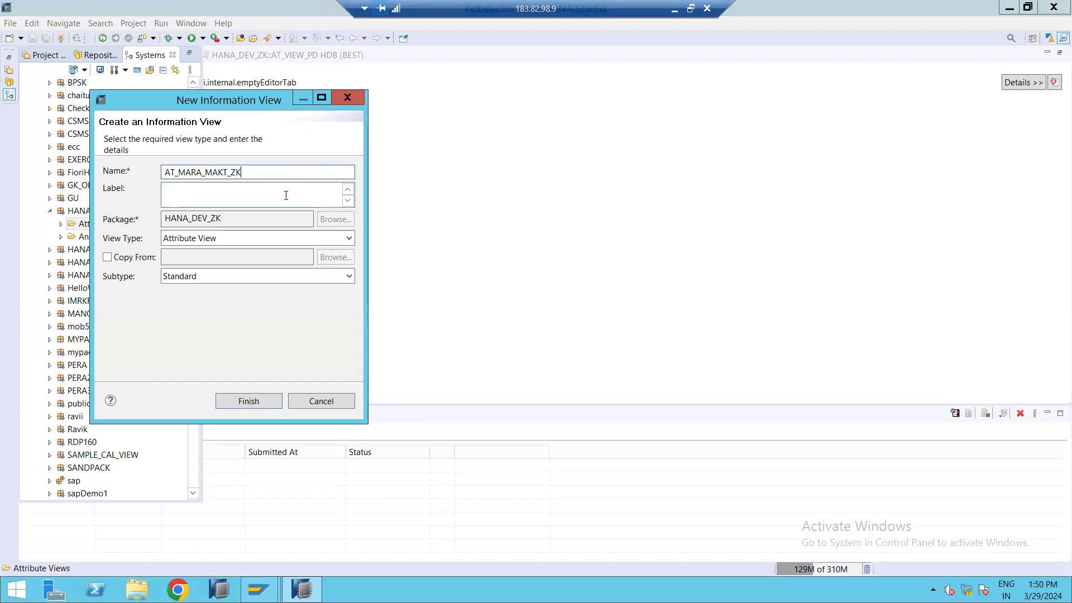
left_click(286, 196)
left_click(249, 402)
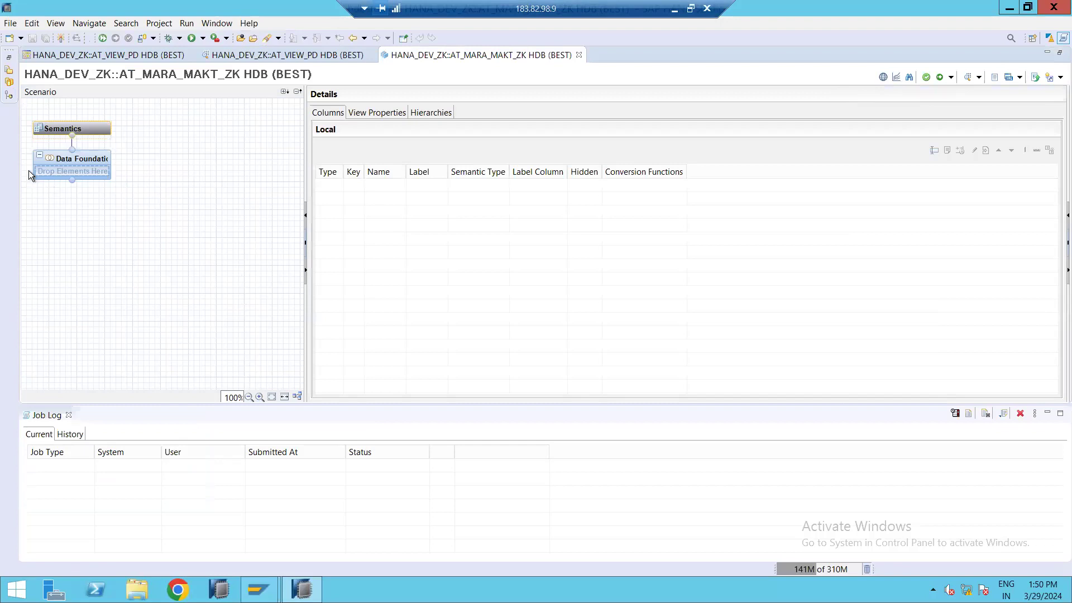
Add the MARA table from SAPABAP1 to the Data Foundation.
left_click(123, 156)
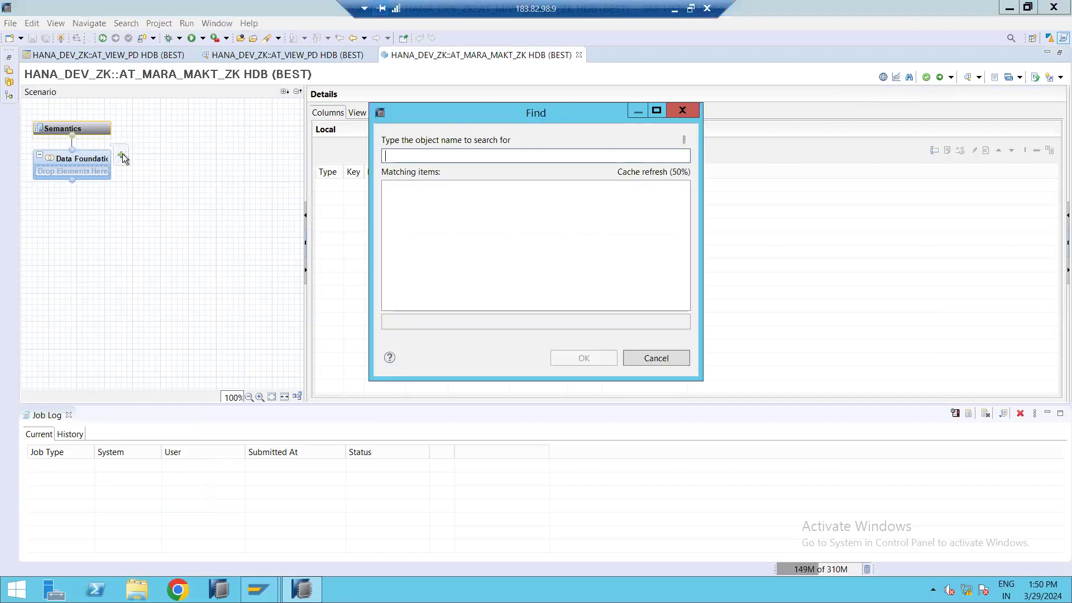
type("VBAK")
key("BackSpace")
type("MARA")
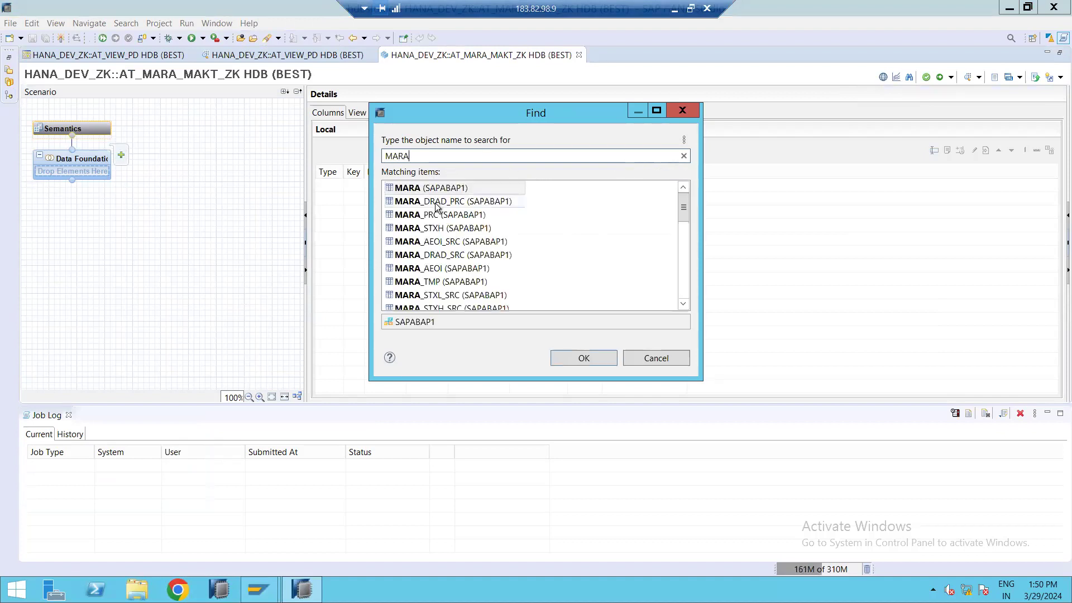
left_click(573, 363)
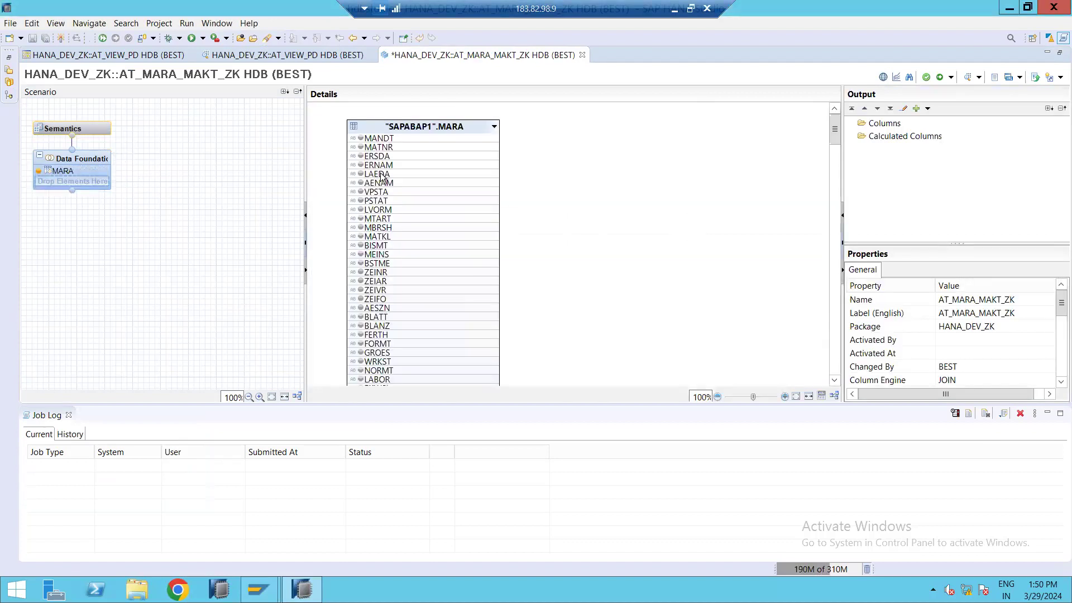
Add the MAKT table from SAPABAP1 to the Data Foundation.
left_click(120, 157)
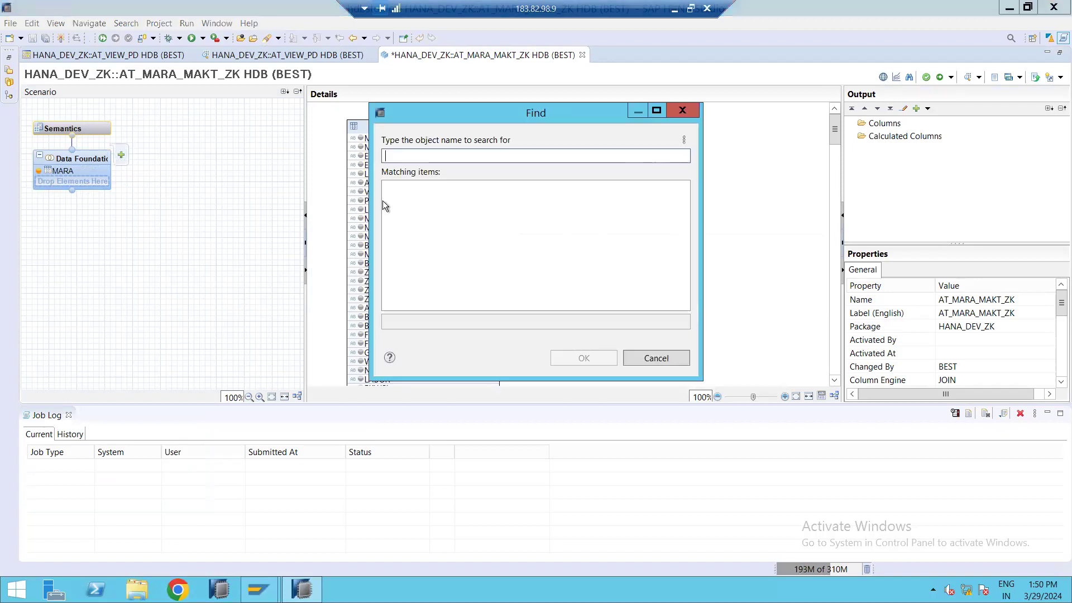
type("MAKT")
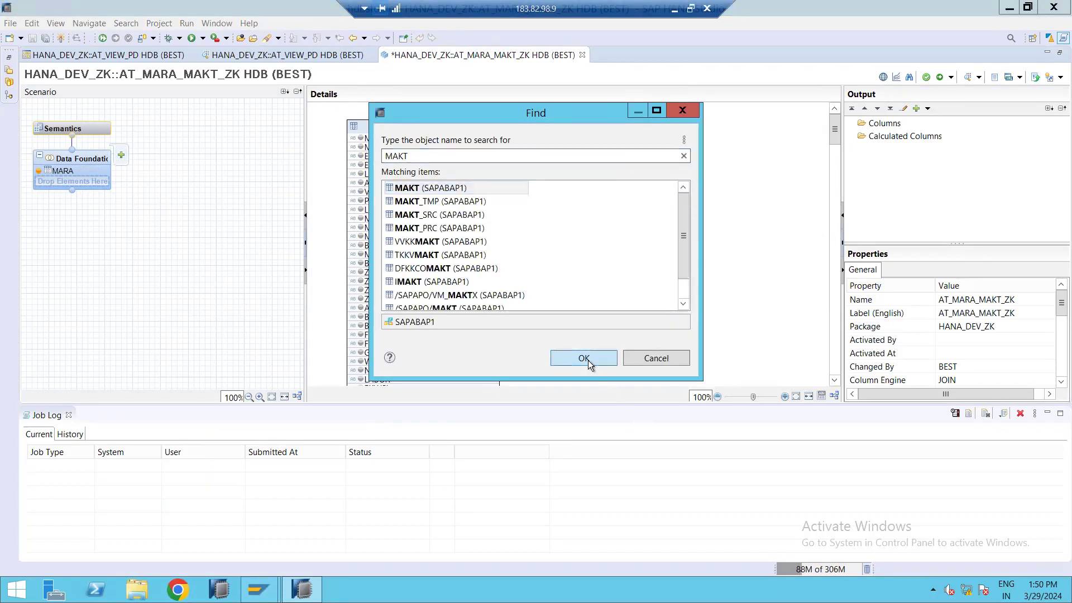
left_click(584, 359)
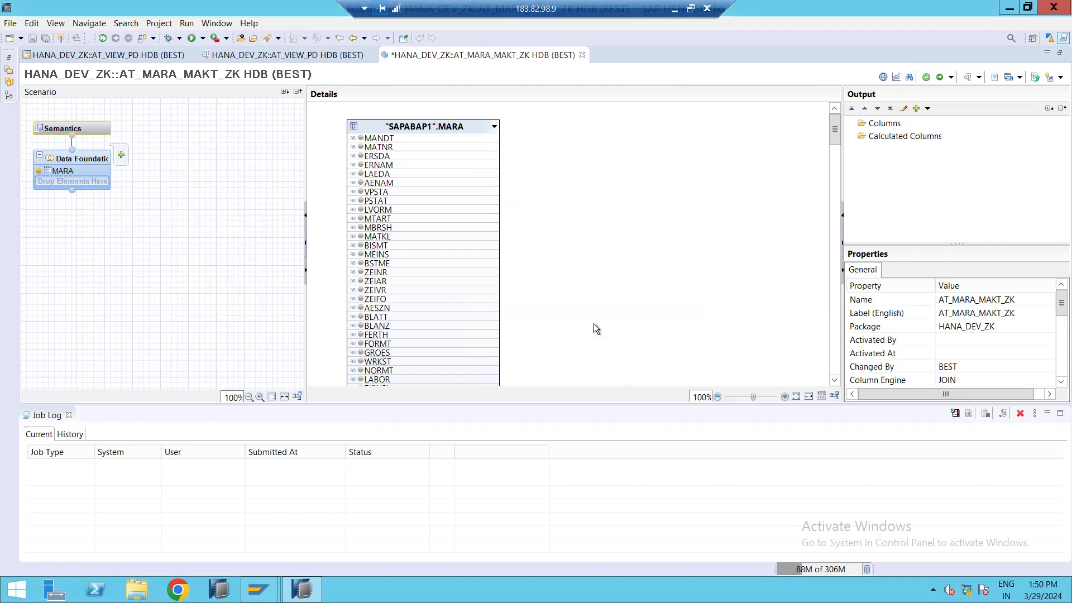
Join the MARA and MAKT tables on the MATNR column.
left_click(496, 139)
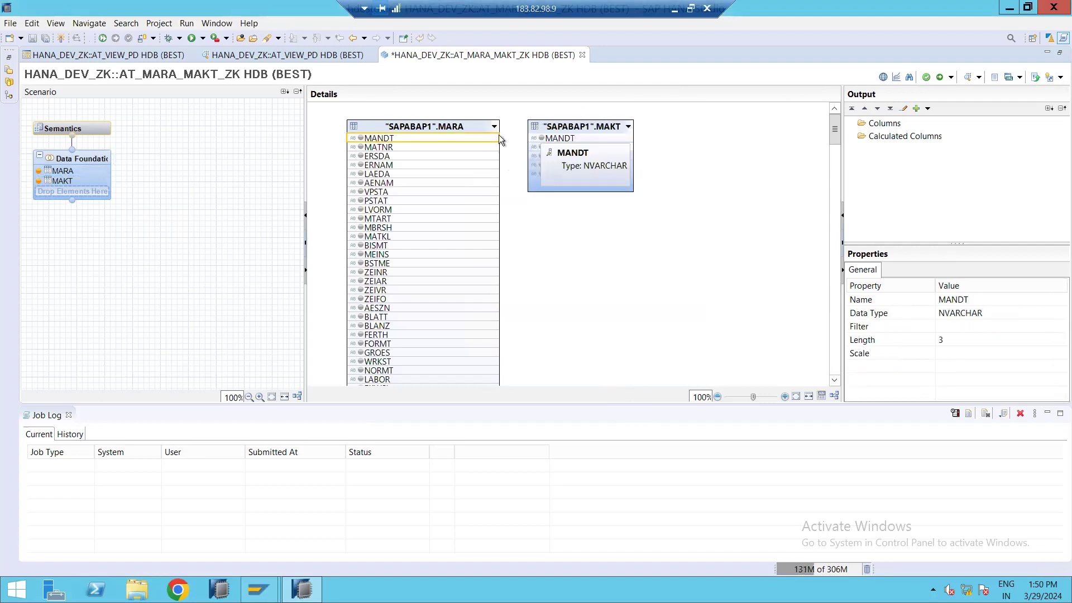
left_click_drag(479, 140, 539, 148)
left_click(508, 138)
Change the MATNR join to a Text Join with SPRAS as the language column.
double_click(508, 148)
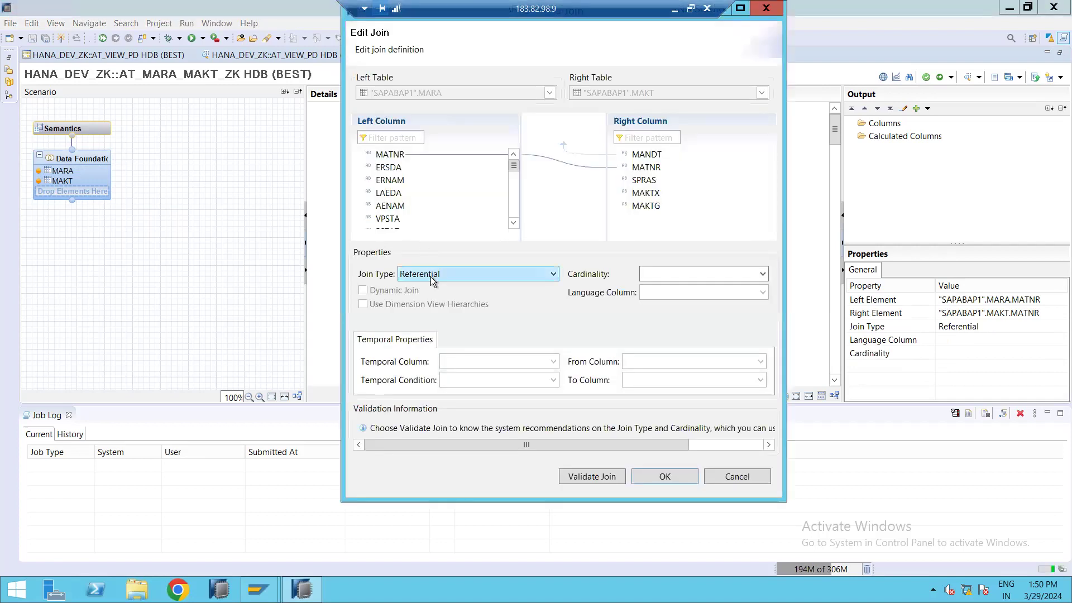
left_click(430, 277)
left_click(431, 303)
left_click(441, 277)
key("Return")
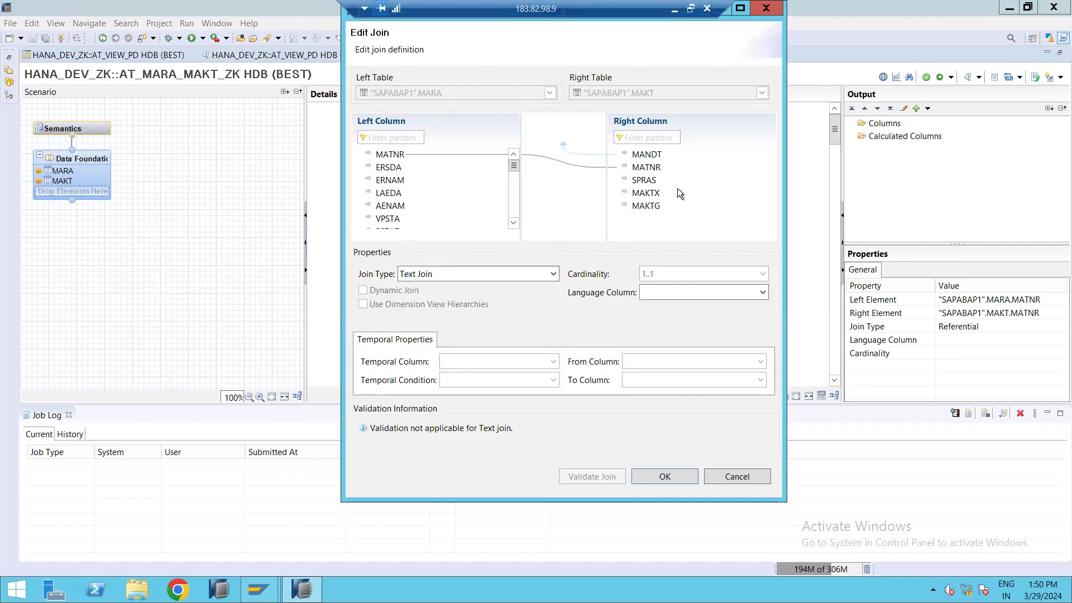
left_click(643, 181)
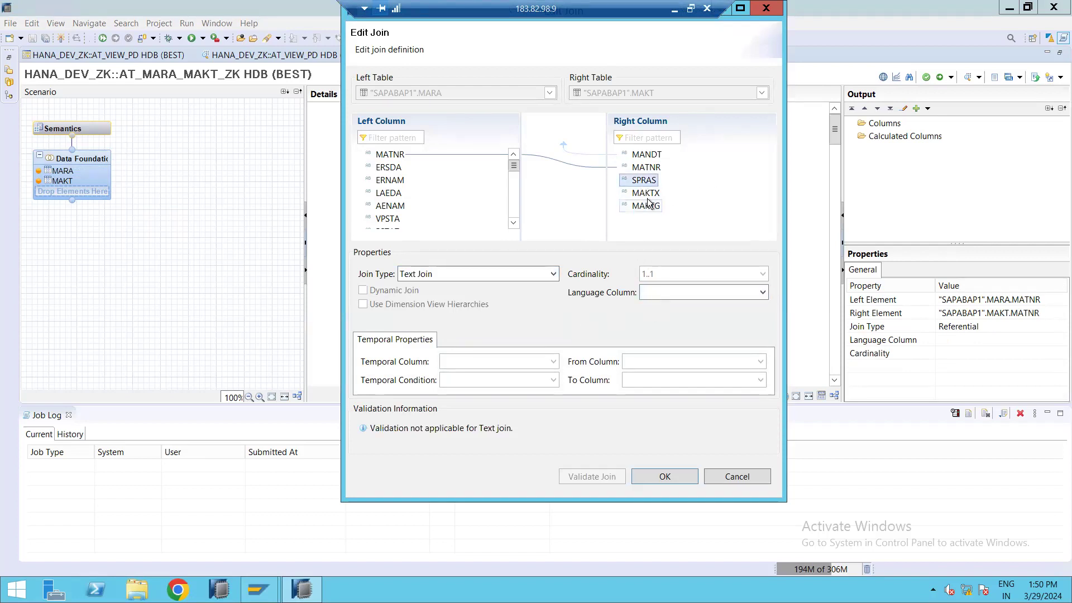
left_click(660, 290)
left_click(669, 339)
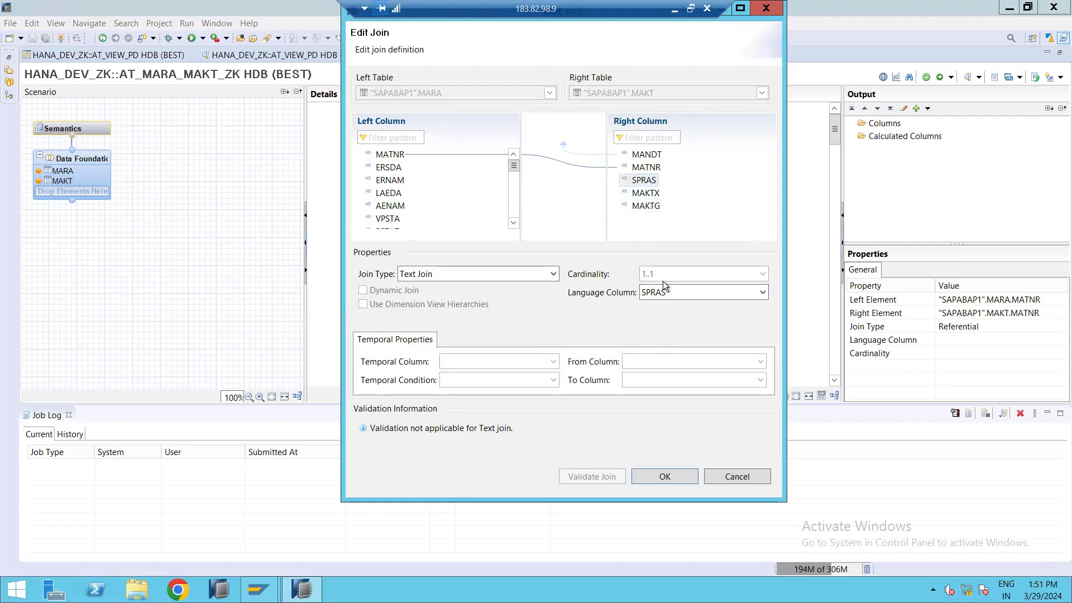
left_click(658, 479)
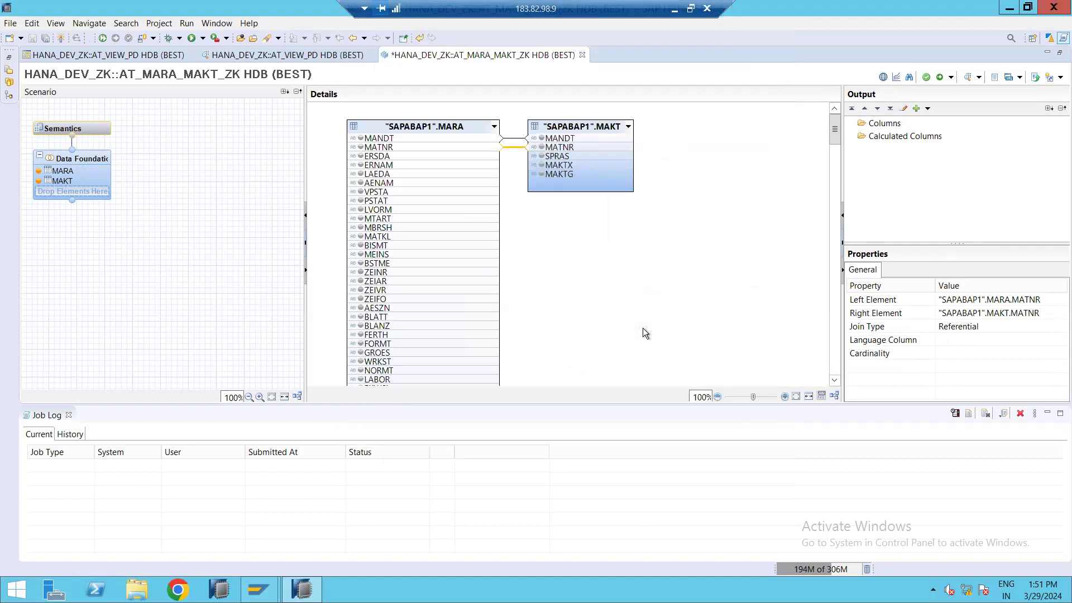
left_click(79, 128)
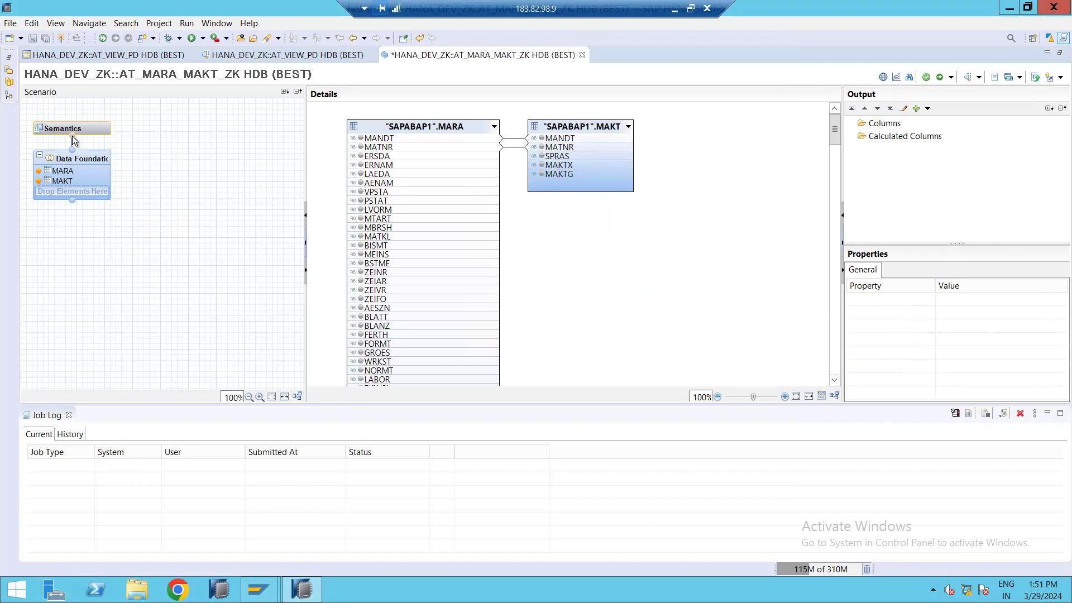
left_click(118, 128)
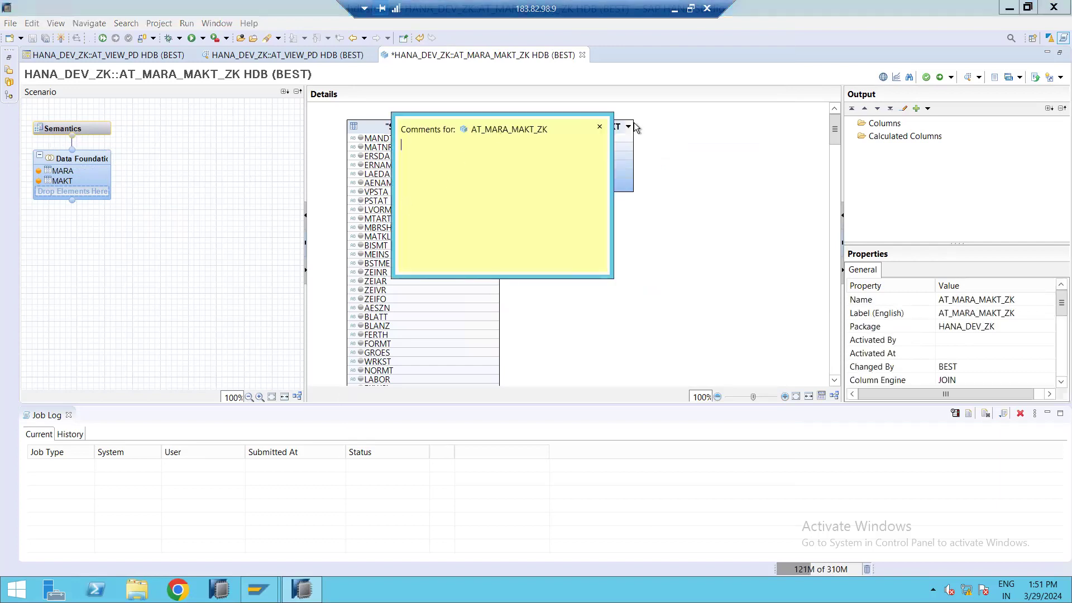
left_click(599, 127)
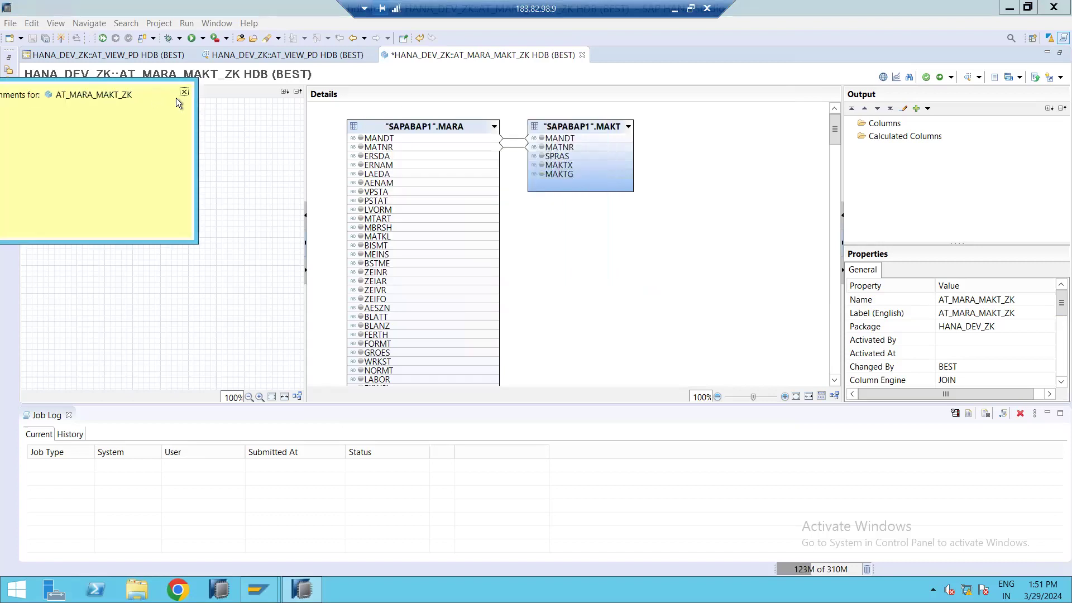
left_click(184, 92)
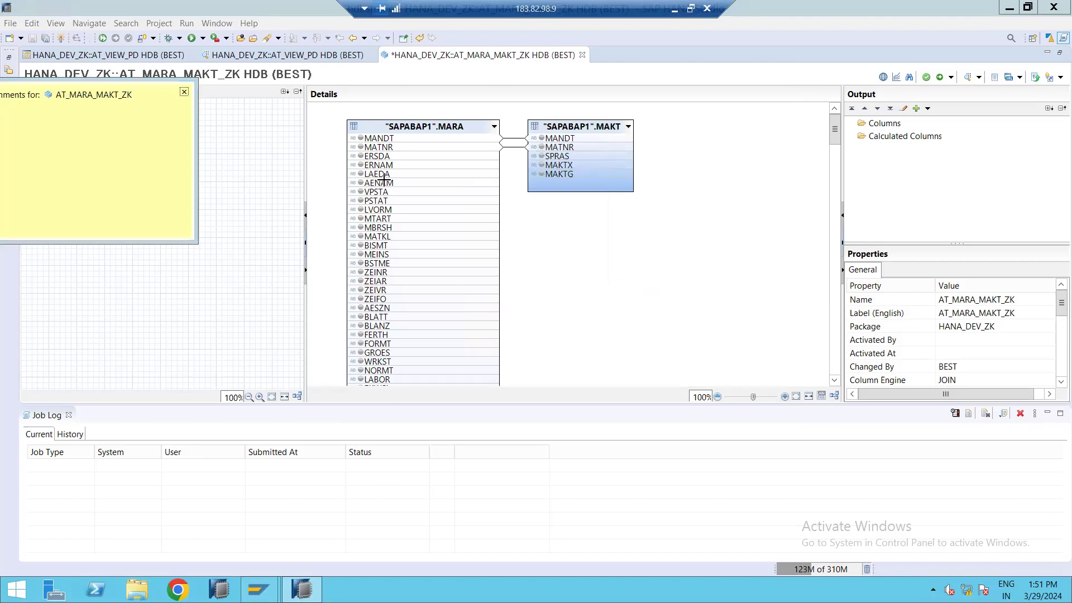
Add MARA's MATNR and MTART columns to the output.
right_click(397, 145)
left_click(417, 153)
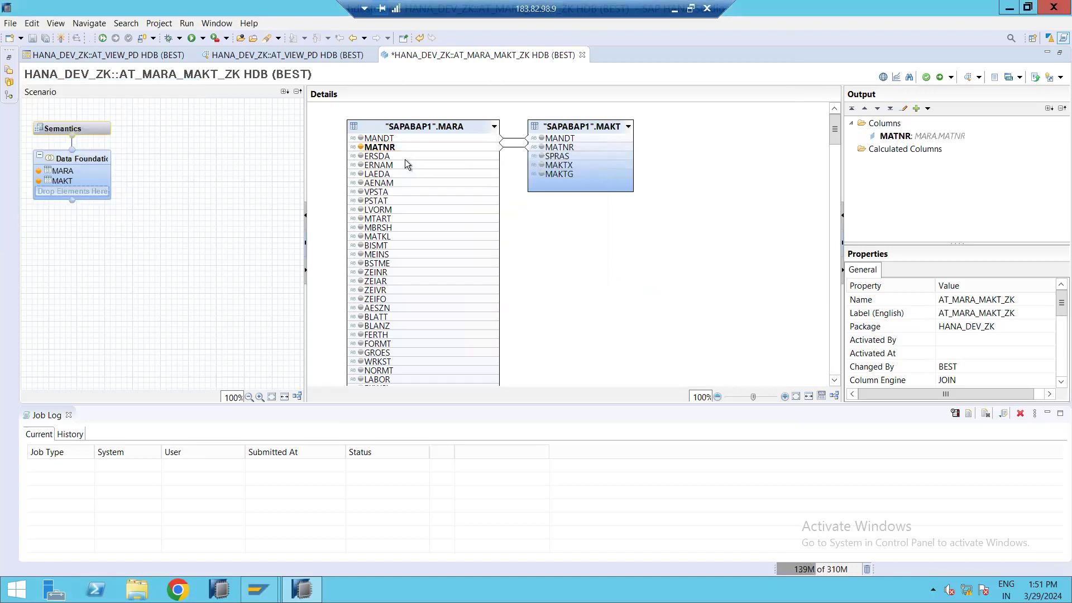
right_click(400, 164)
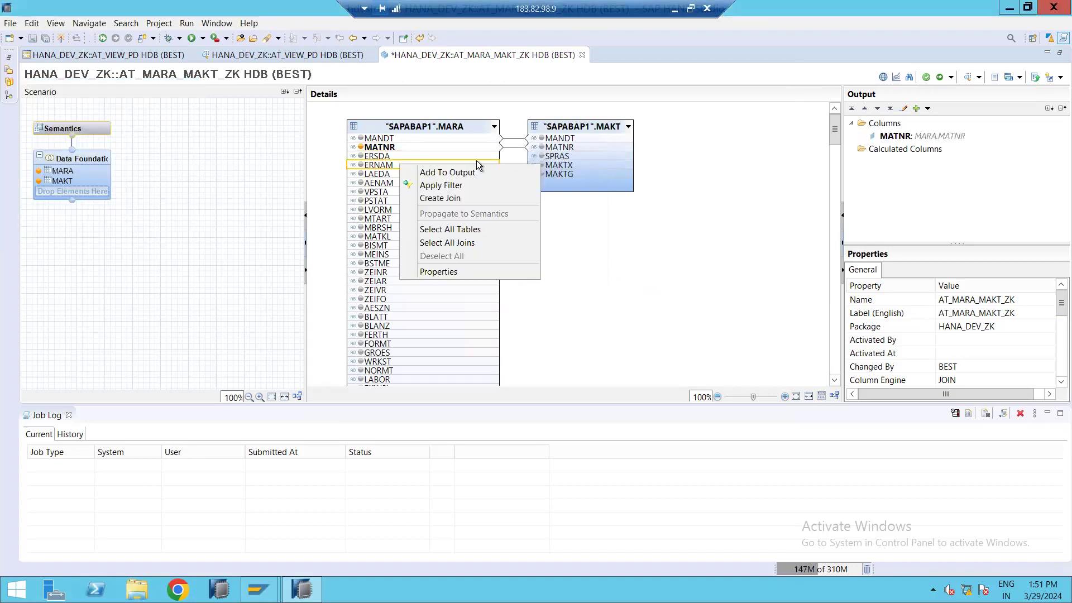
left_click(583, 222)
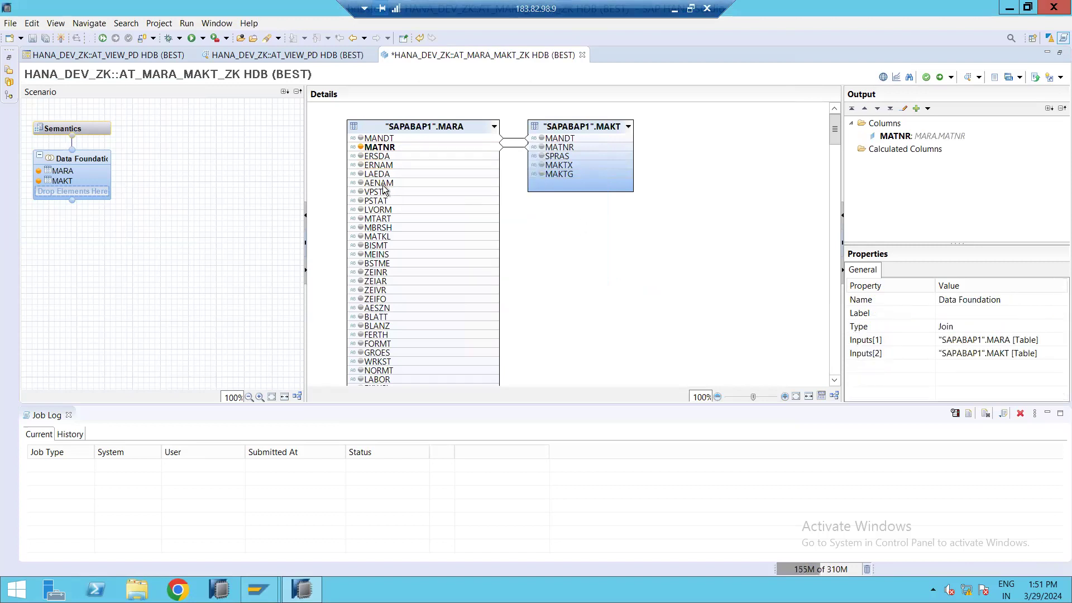
right_click(389, 221)
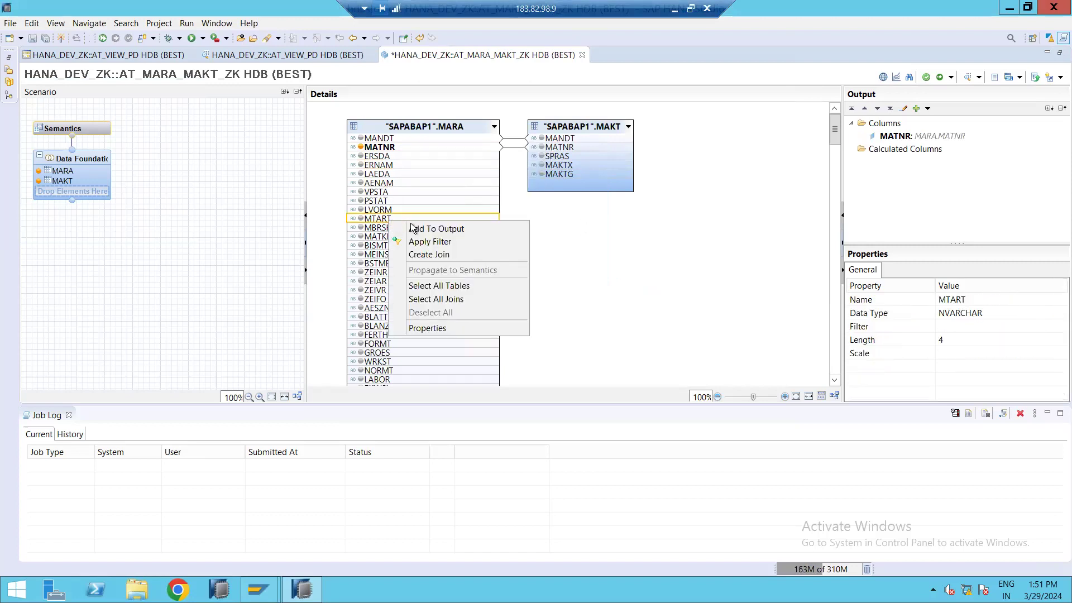
left_click(419, 228)
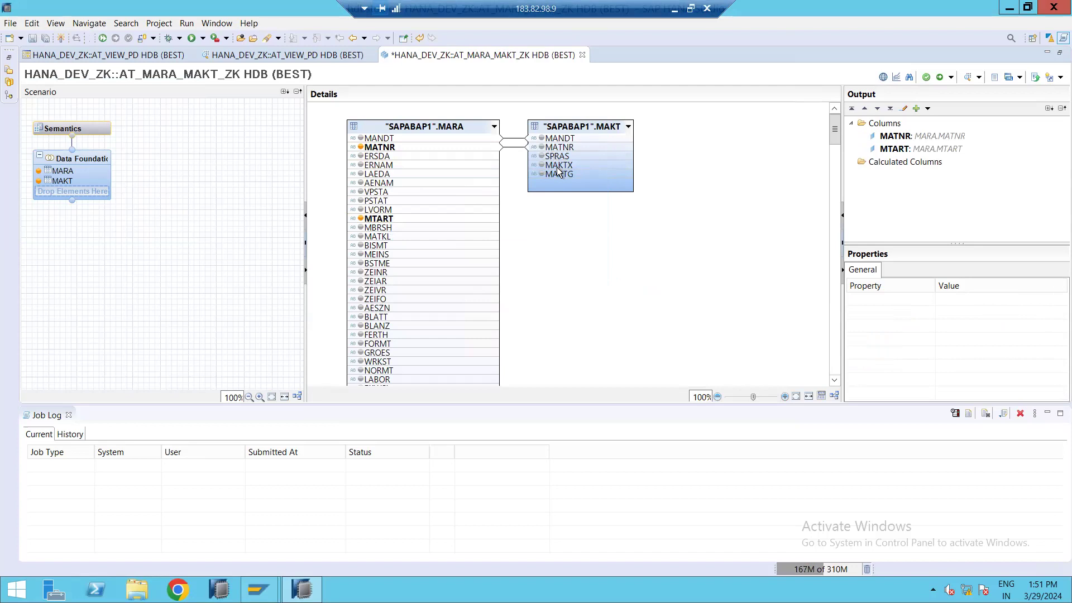
Add MAKT's SPRAS, MAKTX and MAKTG columns to the output.
right_click(557, 157)
left_click(567, 167)
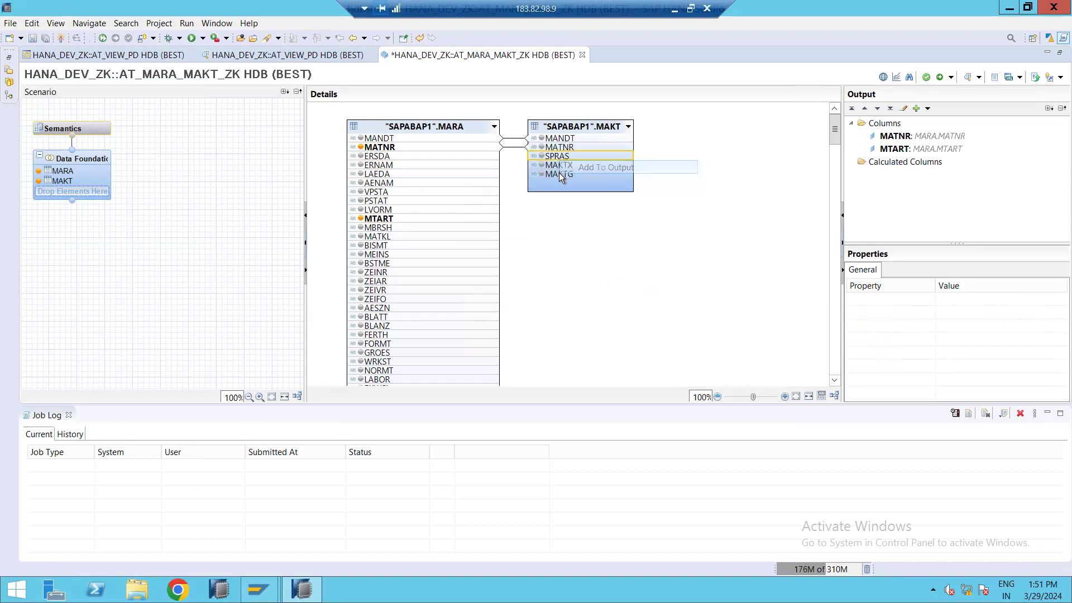
right_click(561, 166)
left_click(568, 175)
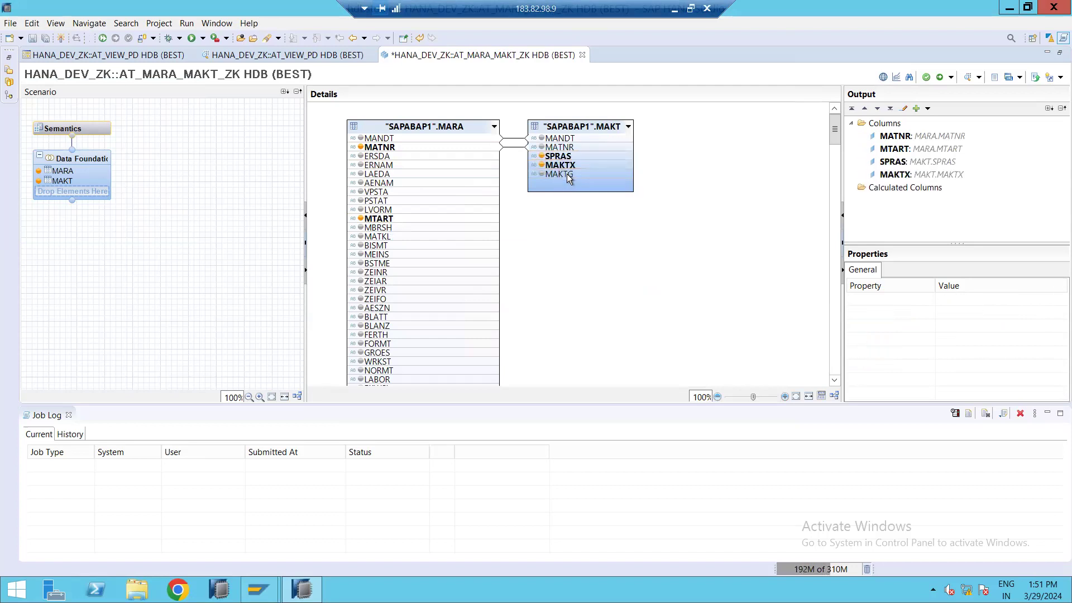
left_click(568, 173)
right_click(575, 180)
left_click(586, 183)
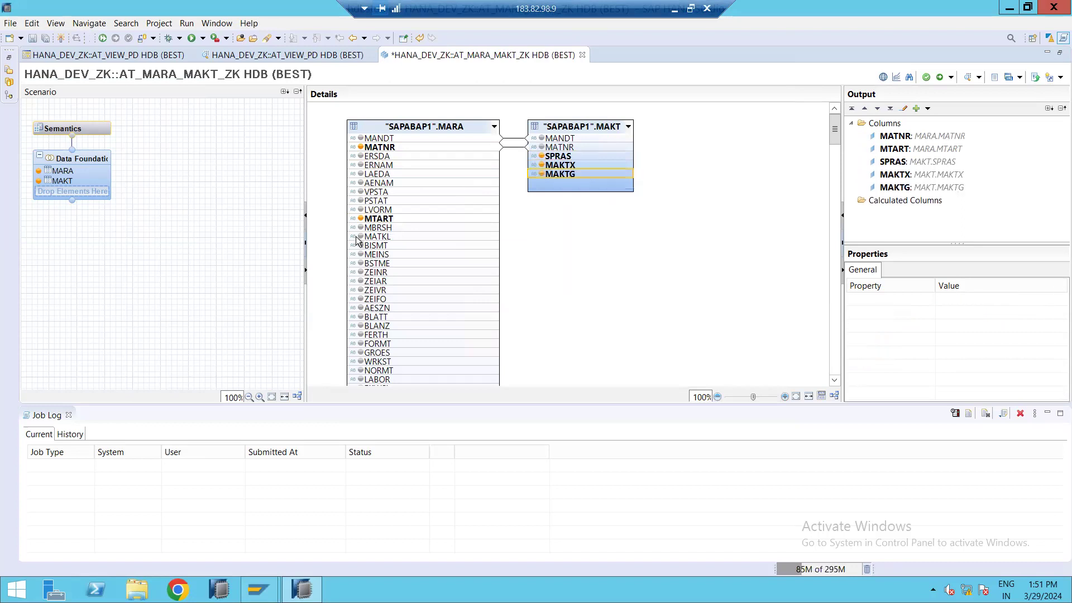
Set the Key property of the MATNR output column to True.
left_click(500, 297)
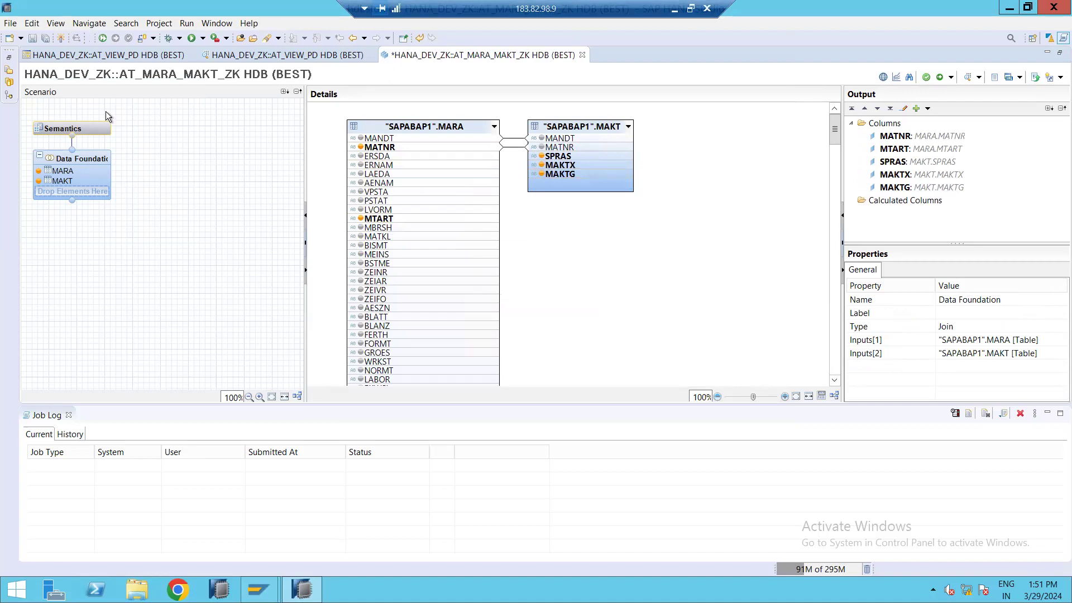
left_click(912, 137)
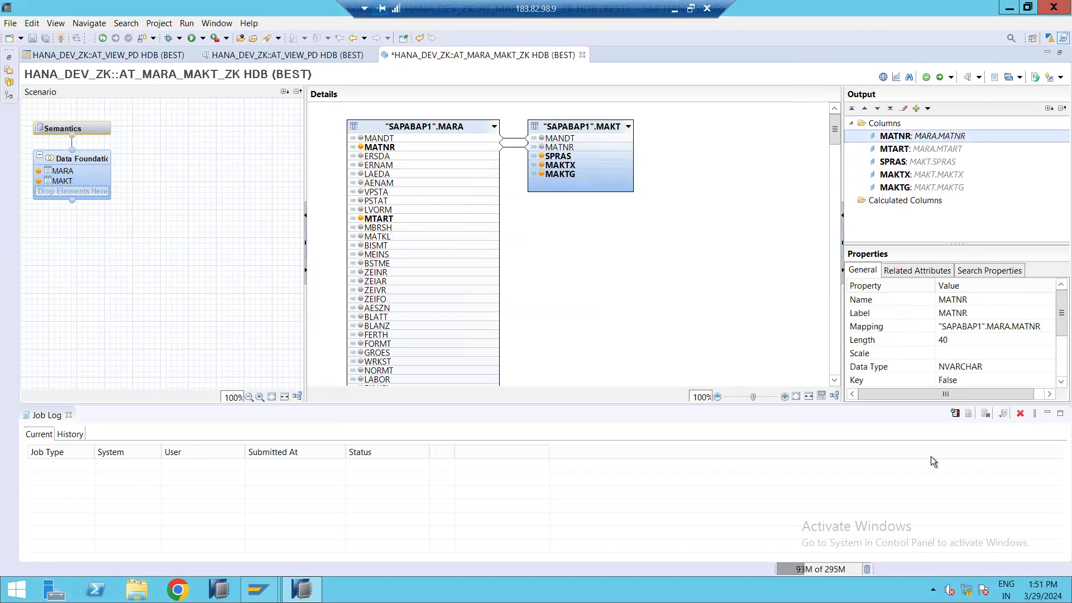
left_click(1041, 381)
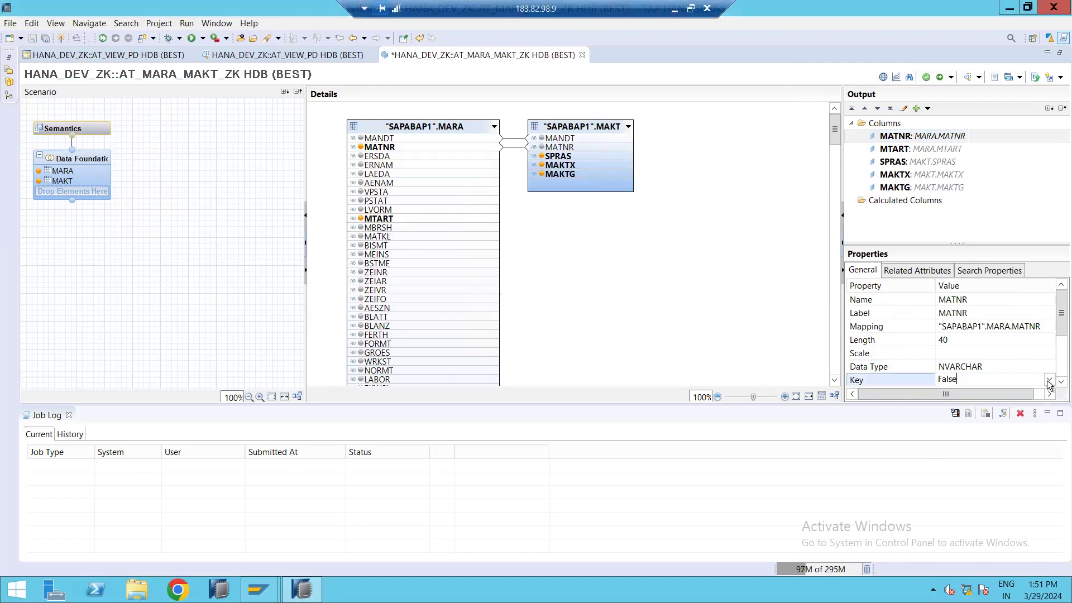
left_click(1049, 382)
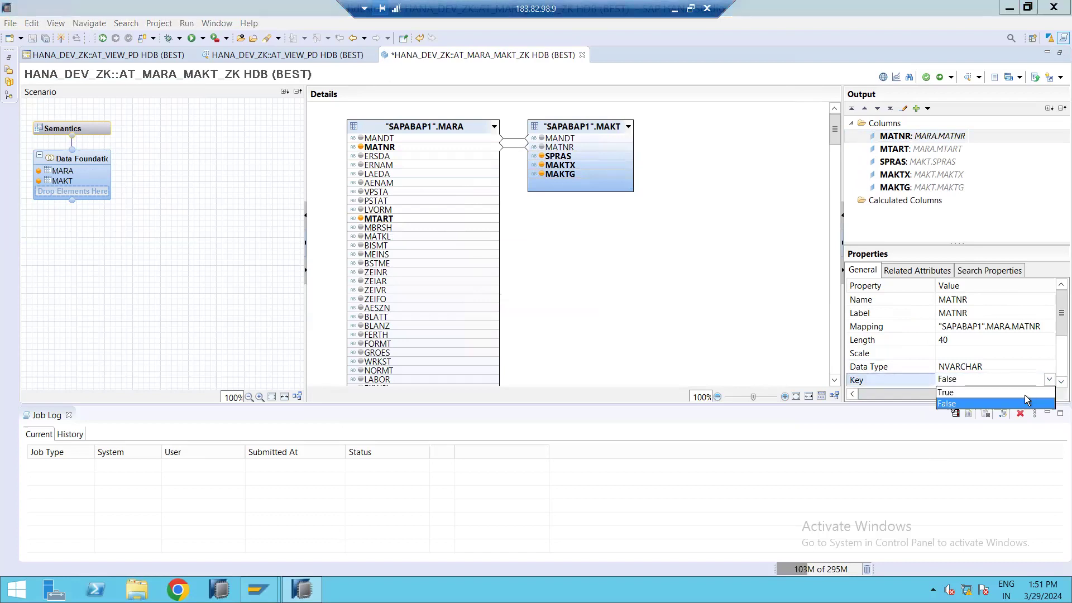
left_click(1026, 398)
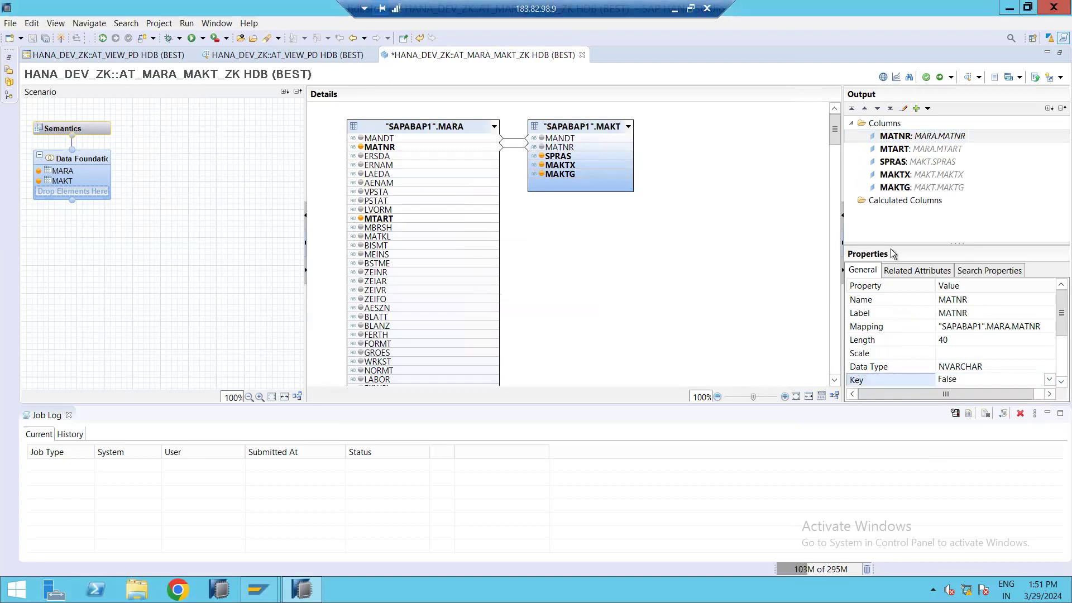
Validate and activate the AT_MARA_MAKT_ZK attribute view.
left_click(927, 77)
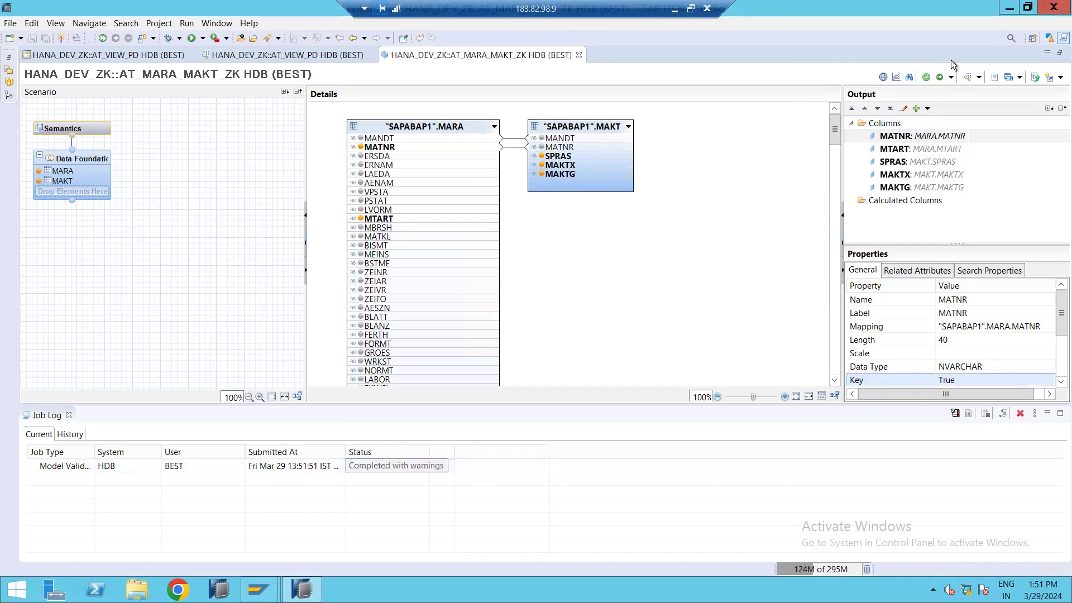
left_click(939, 77)
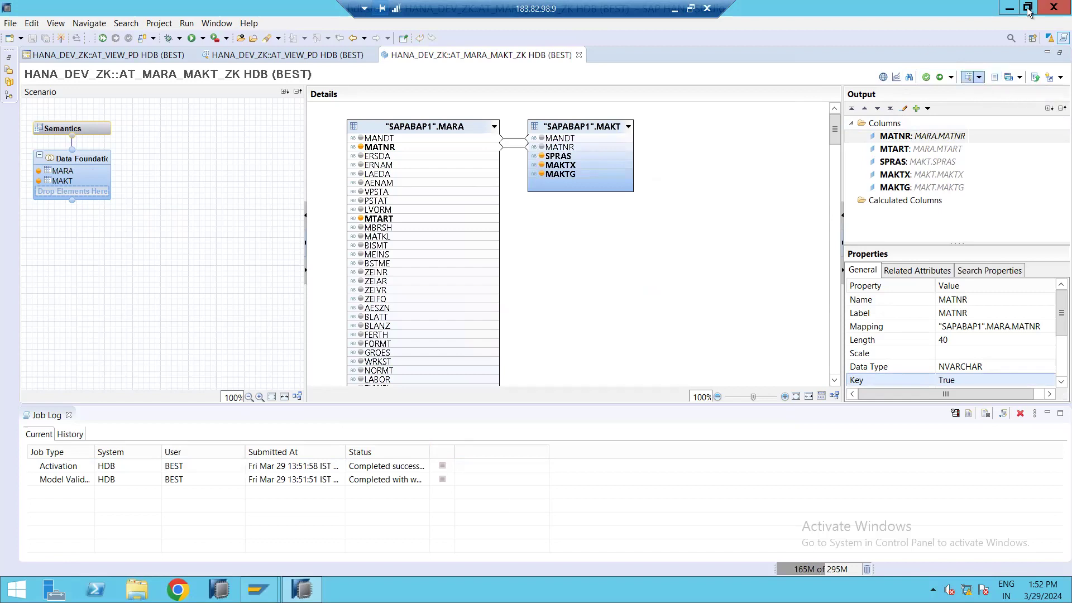
Open the data preview of the attribute view and scroll through its raw data rows.
left_click(969, 77)
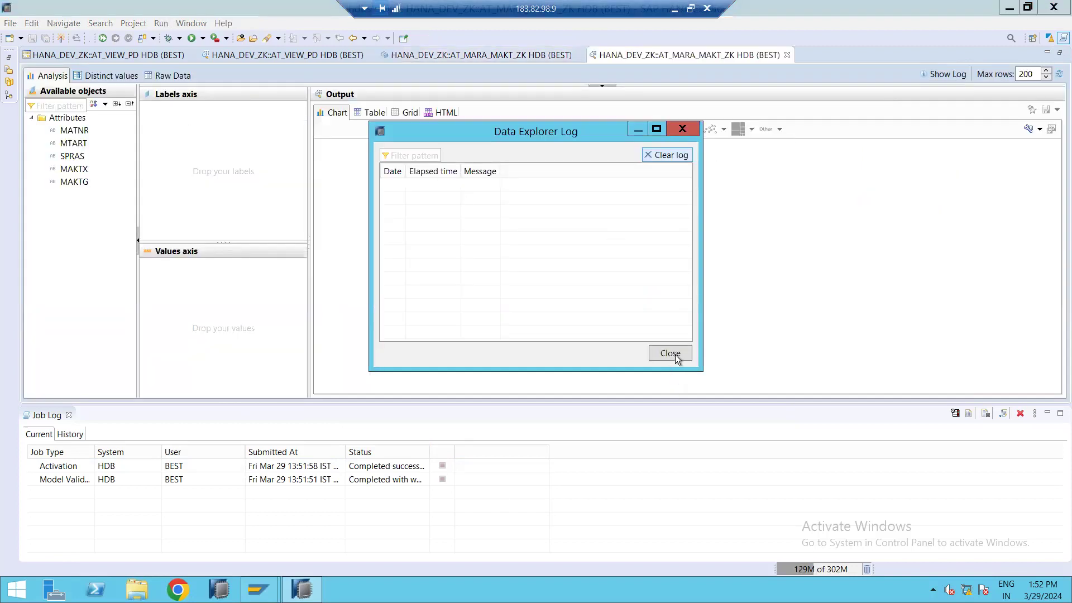
left_click(674, 354)
left_click(166, 77)
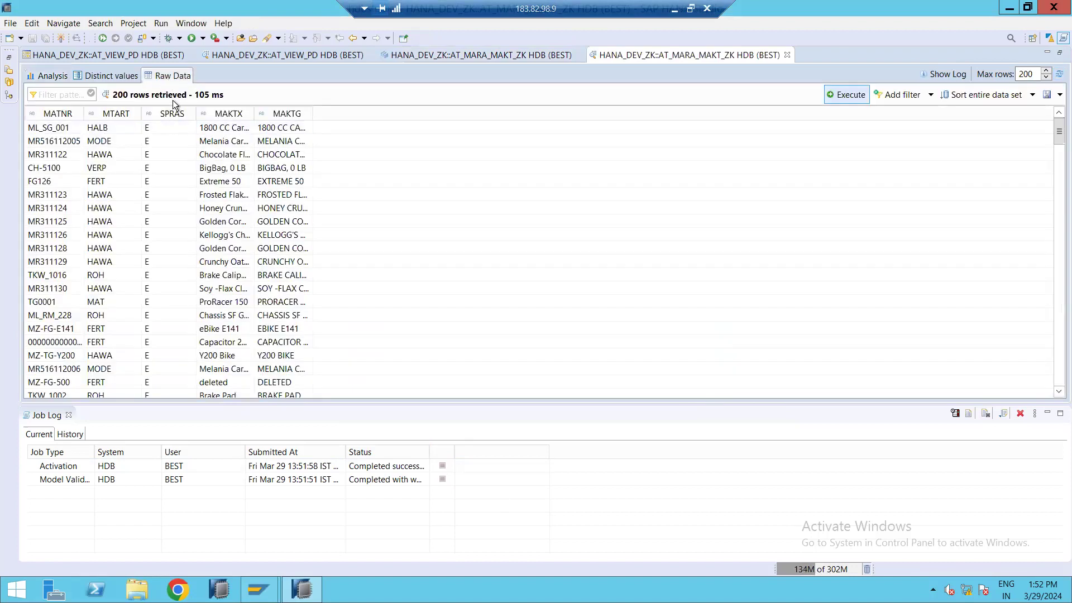
left_click(65, 132)
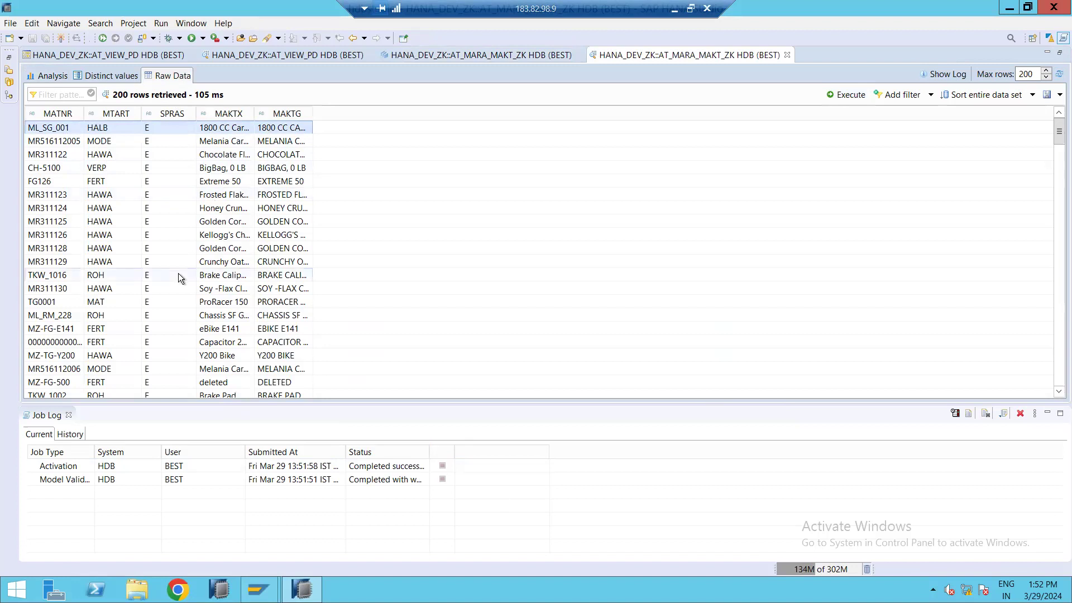
scroll(179, 273, "down", 7)
scroll(179, 273, "down", 5)
scroll(162, 210, "down", 20)
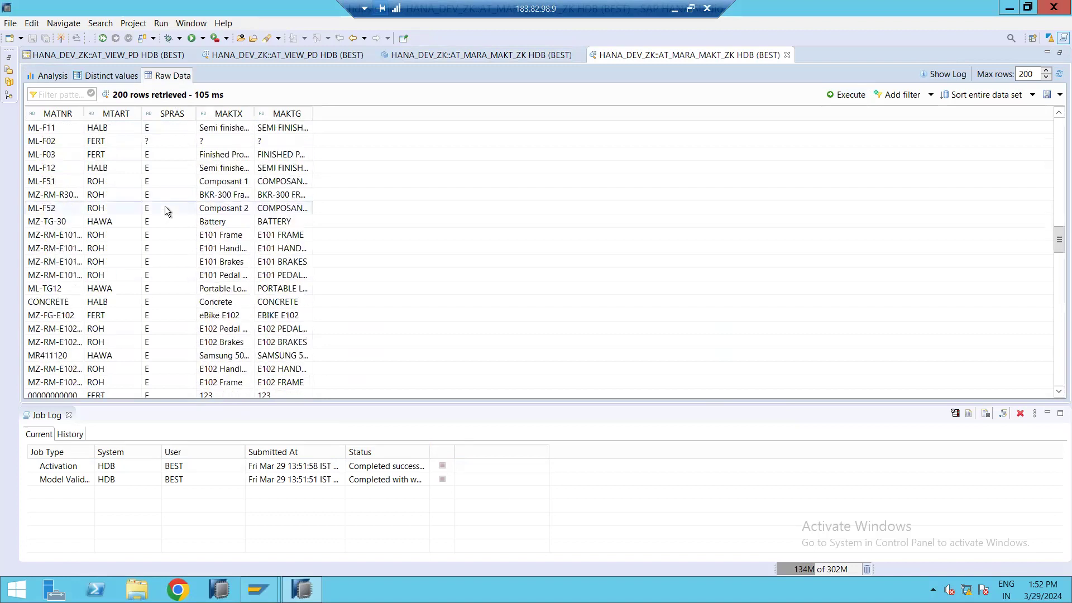
scroll(165, 206, "down", 20)
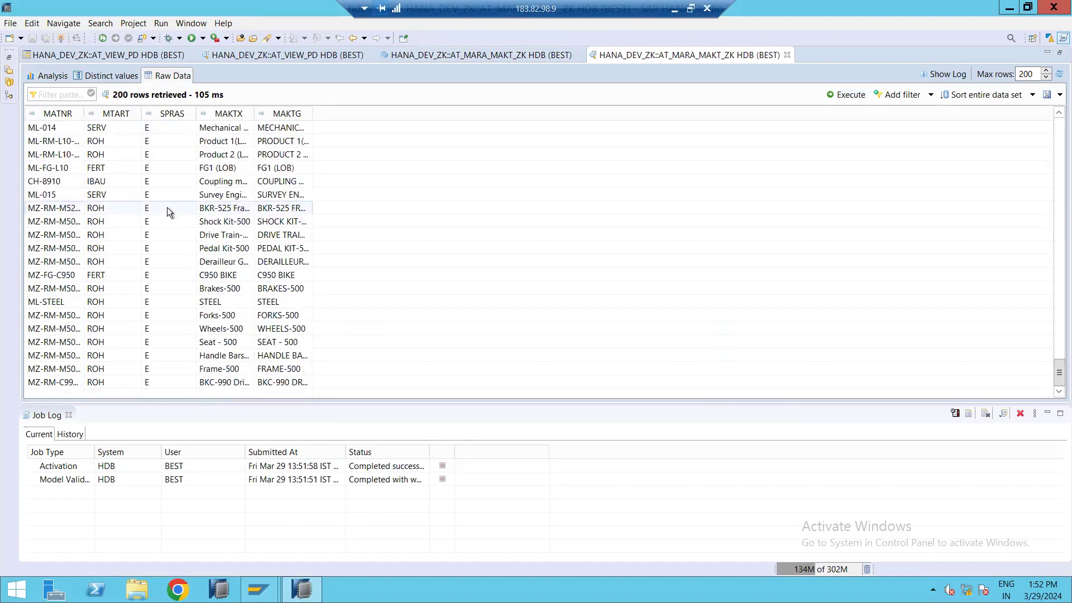
scroll(202, 195, "up", 20)
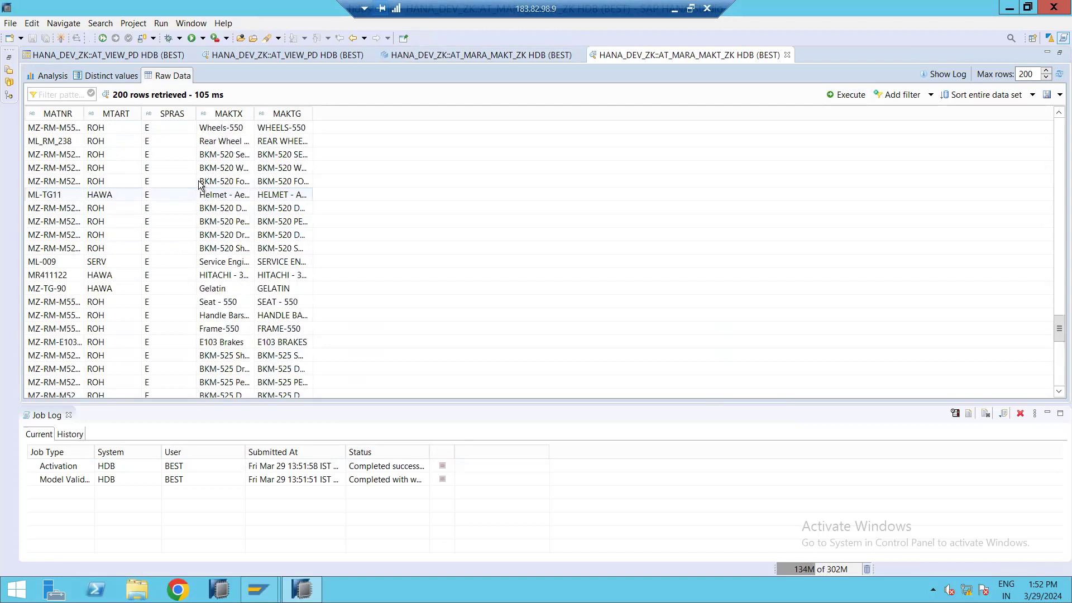
scroll(201, 181, "up", 6)
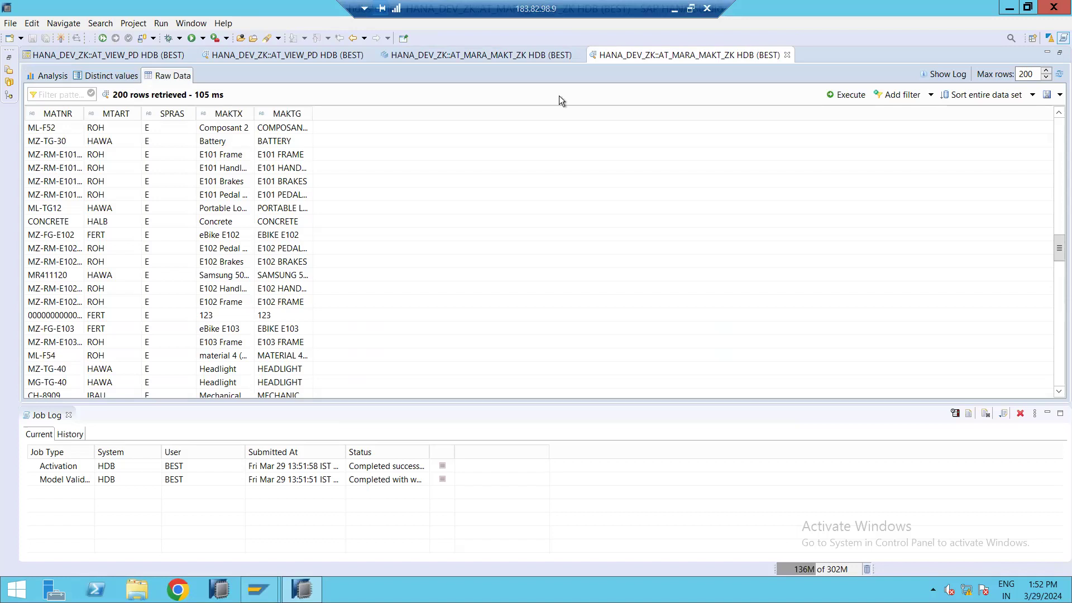
Create a new analytic view named AN_SALES_ITEM_ZK in the HANA_DEV_ZK package.
key("ctrl+Page_Up")
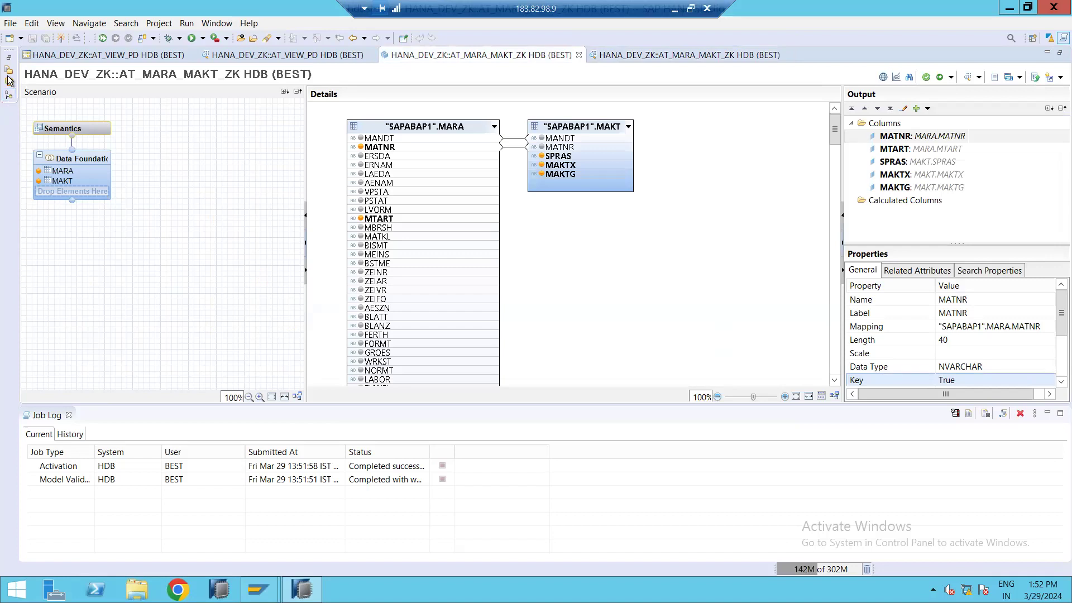
left_click(9, 96)
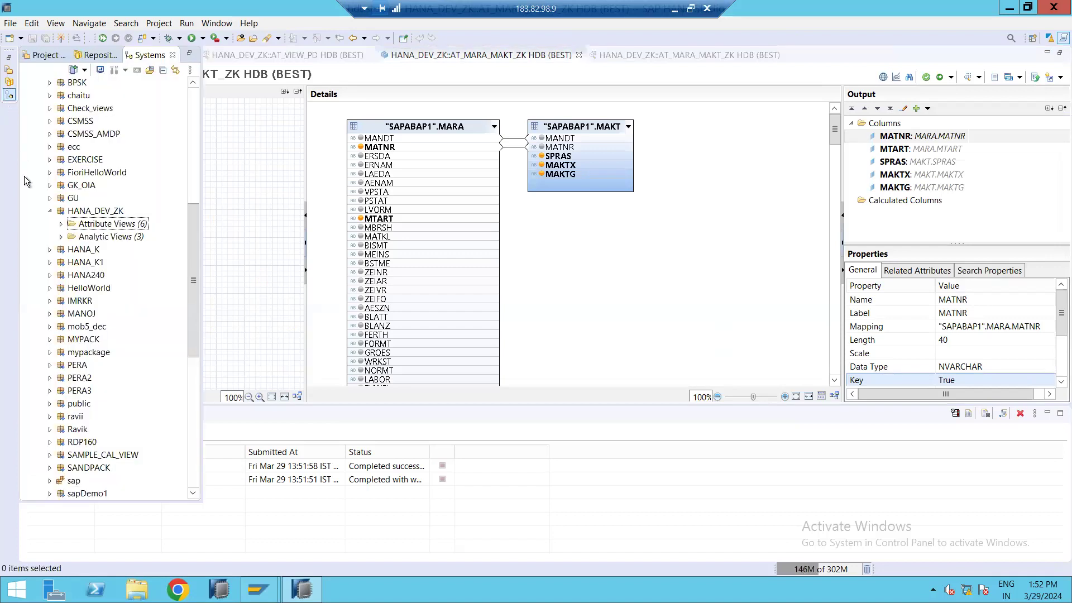
left_click(104, 236)
right_click(130, 241)
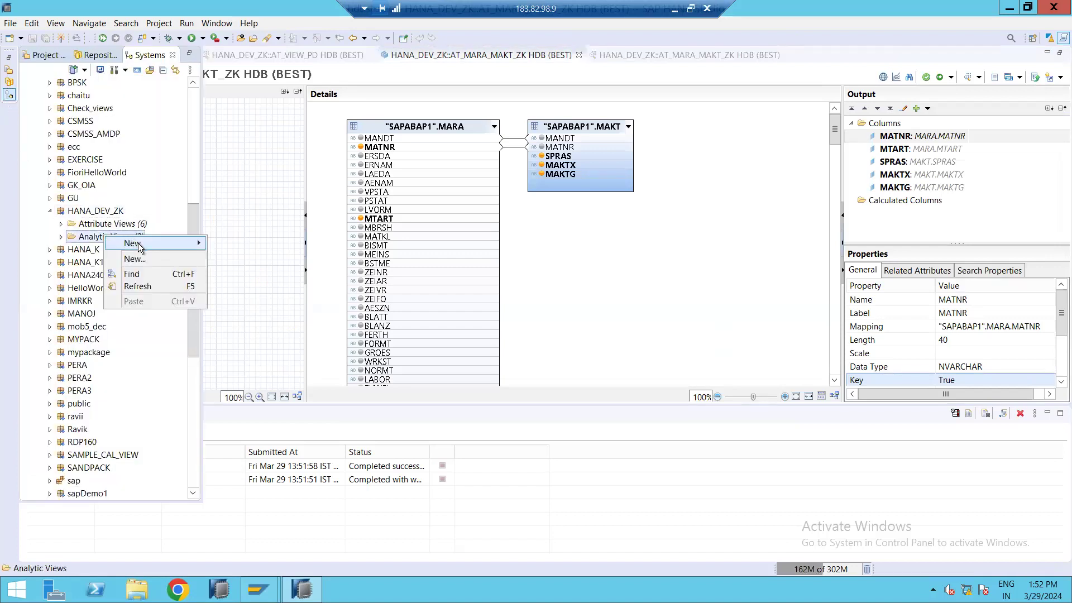
left_click(146, 260)
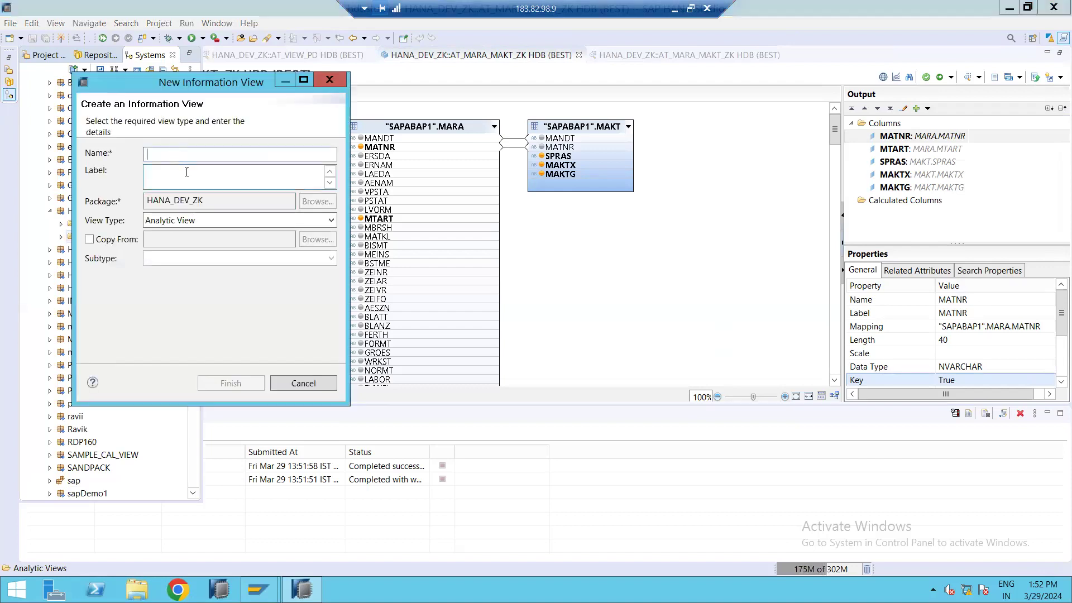
type("AAN")
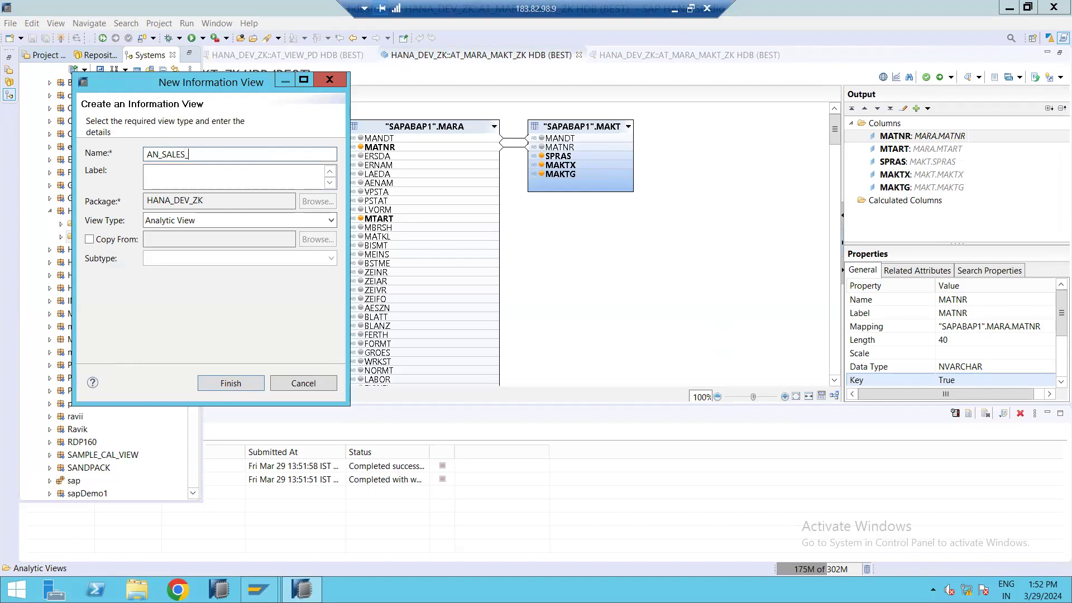
type("ITEM_ZK")
key("Tab")
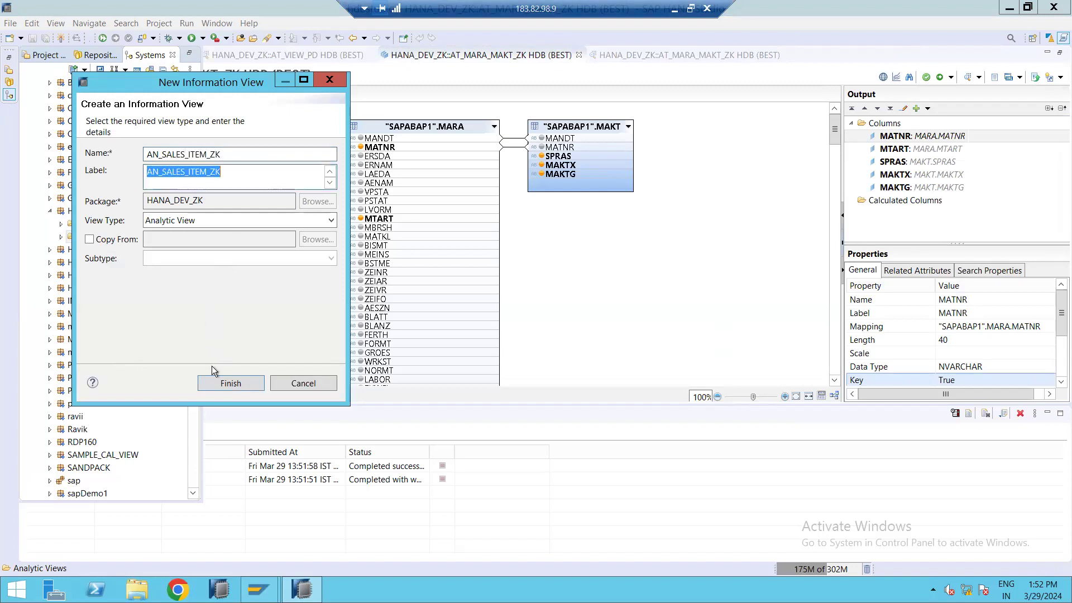
left_click(217, 384)
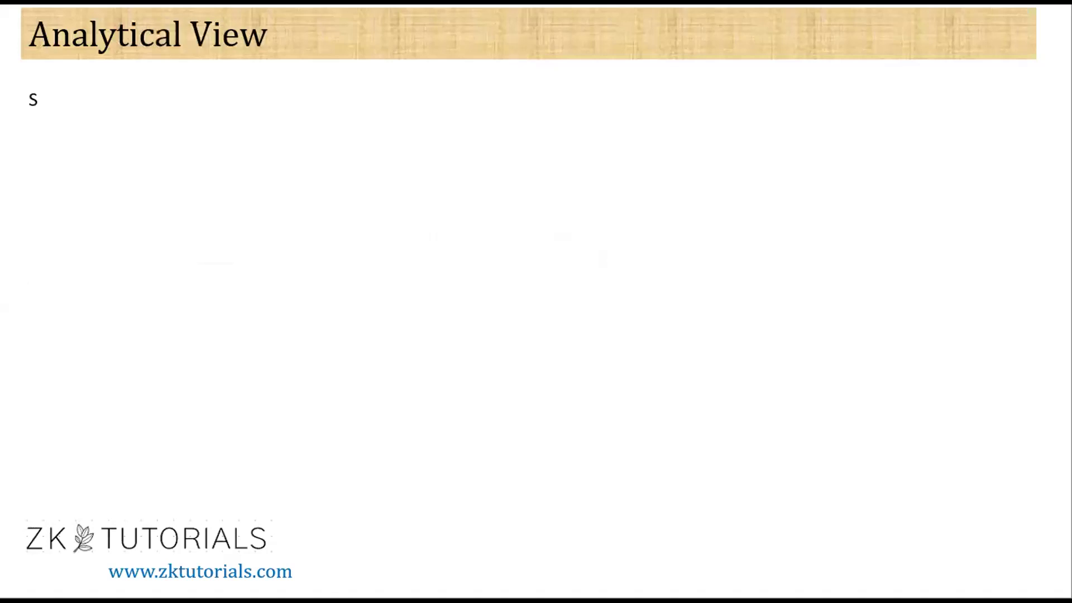
Switch to the PowerPoint slide and write 'Semantics – This node represents the output structure of the view' in its text box.
left_click(56, 99)
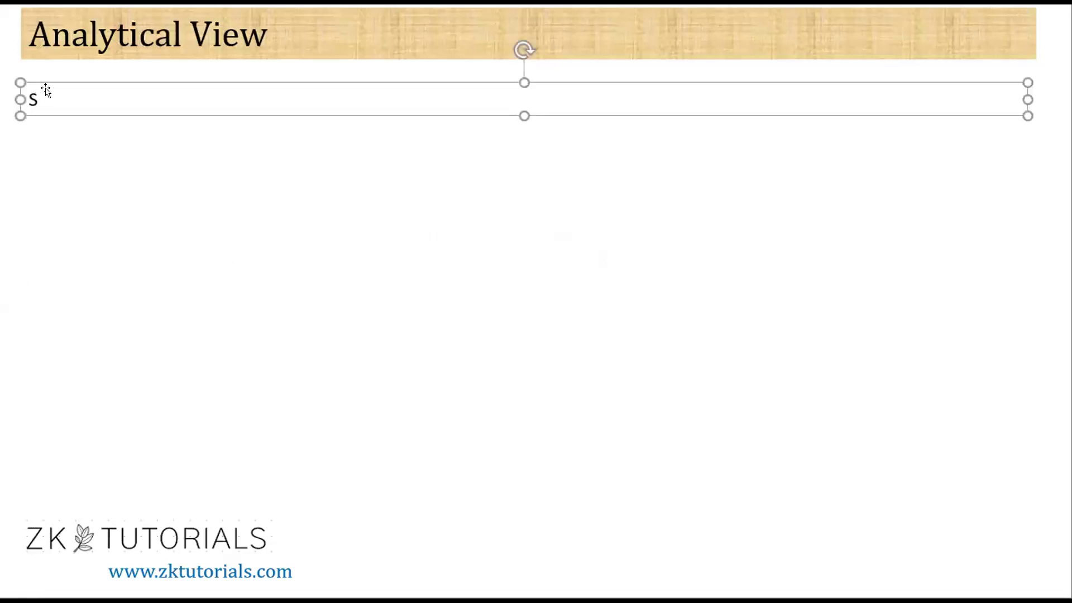
left_click(34, 99)
type("EMANTC")
key("BackSpace")
key("BackSpace")
key("BackSpace")
key("BackSpace")
key("BackSpace")
key("BackSpace")
key("BackSpace")
type("Semantics - ")
type("This node r")
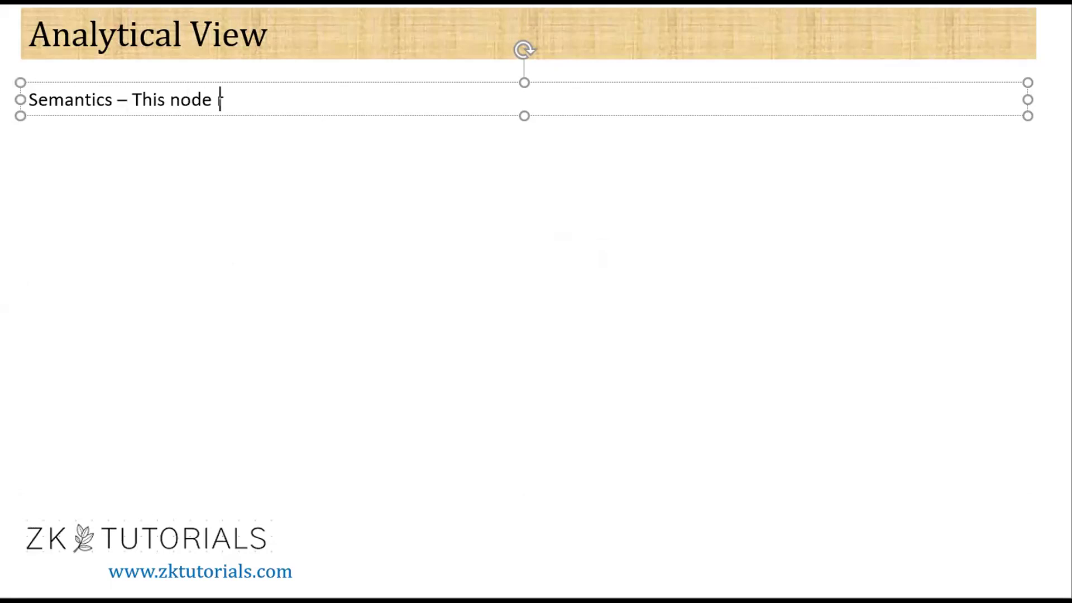
type("epresents the ou")
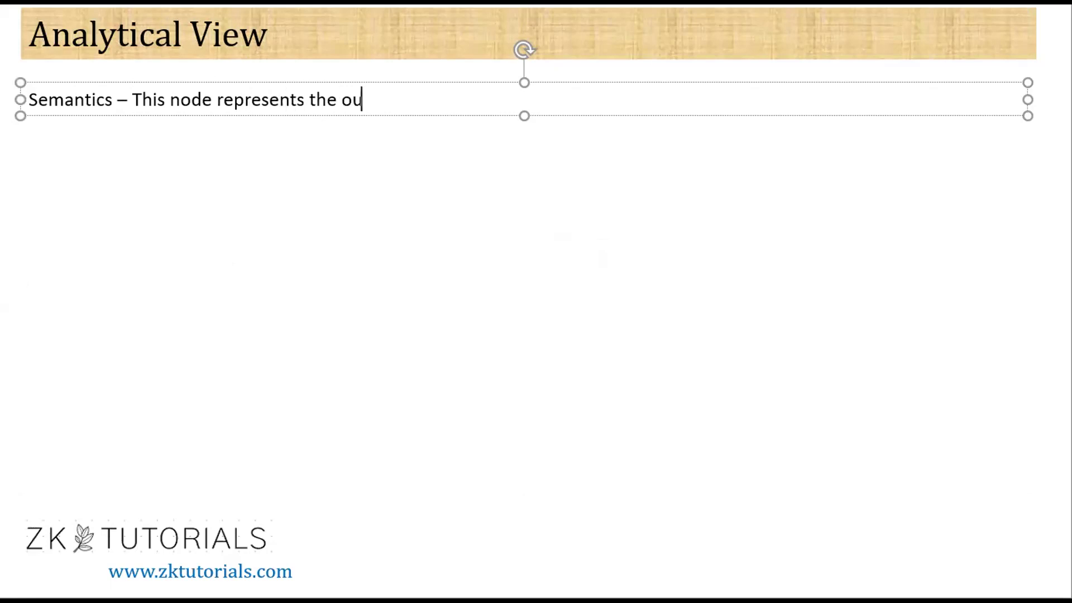
type("tput structure")
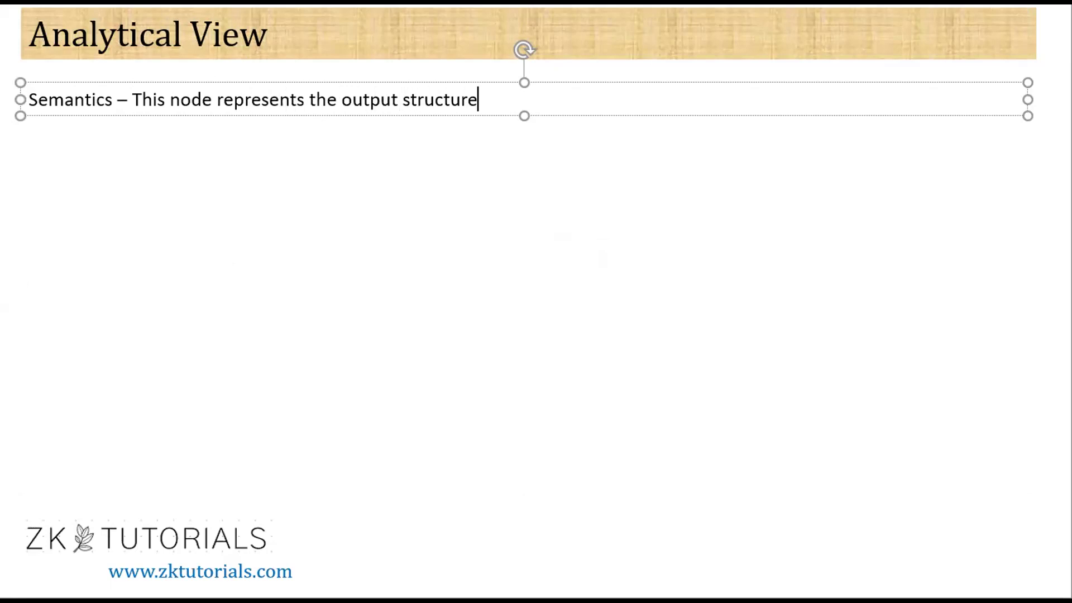
type(" of the view q")
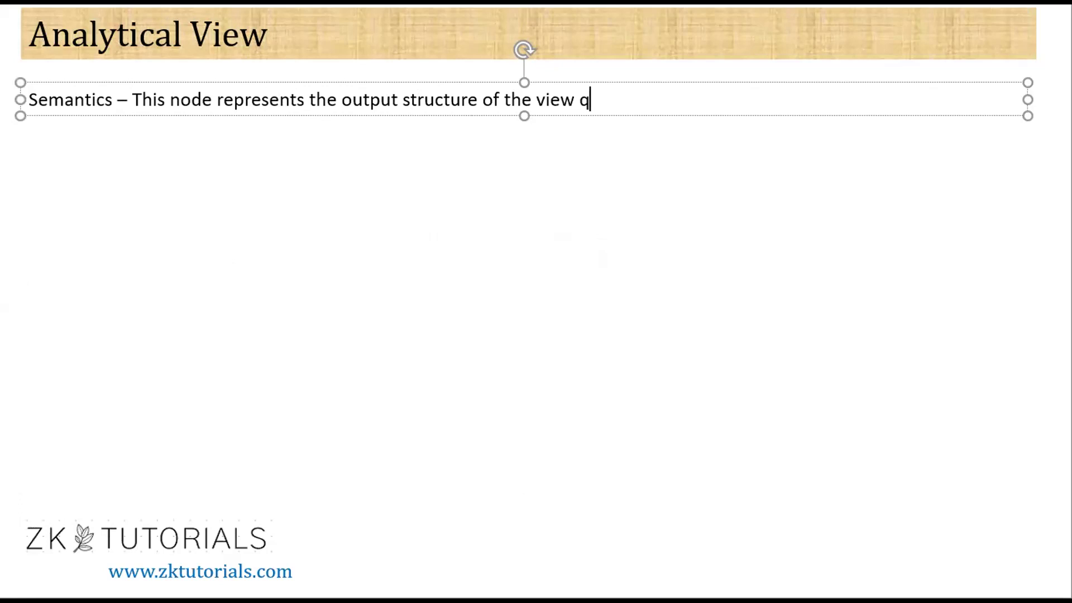
key("BackSpace")
key("BackSpace")
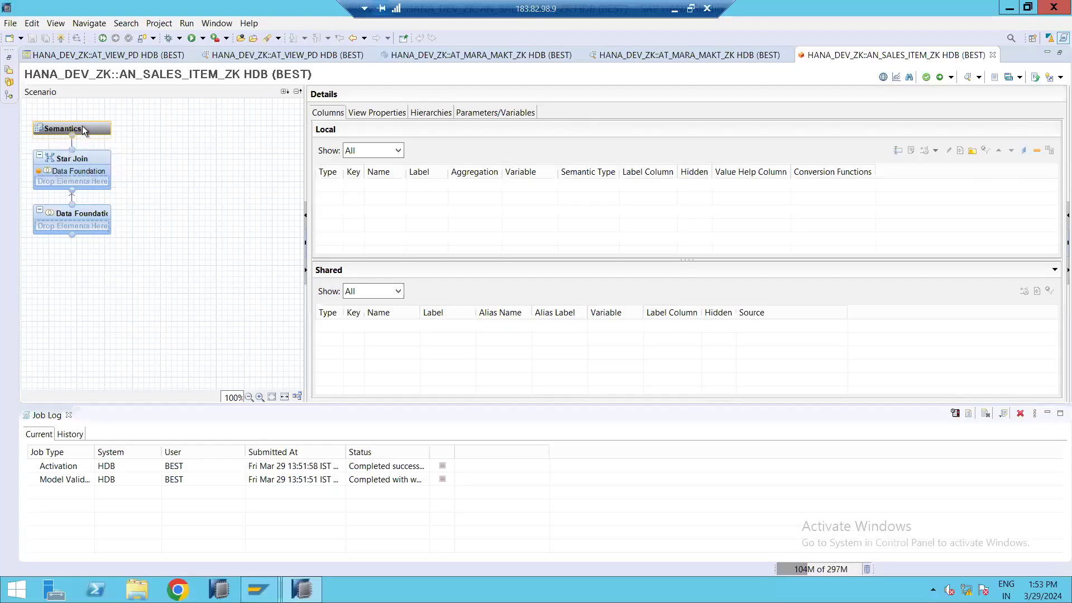
Add a line 'Start Join – This node create join in order to join the attribute view with the fact tables'.
mouse_move(82, 126)
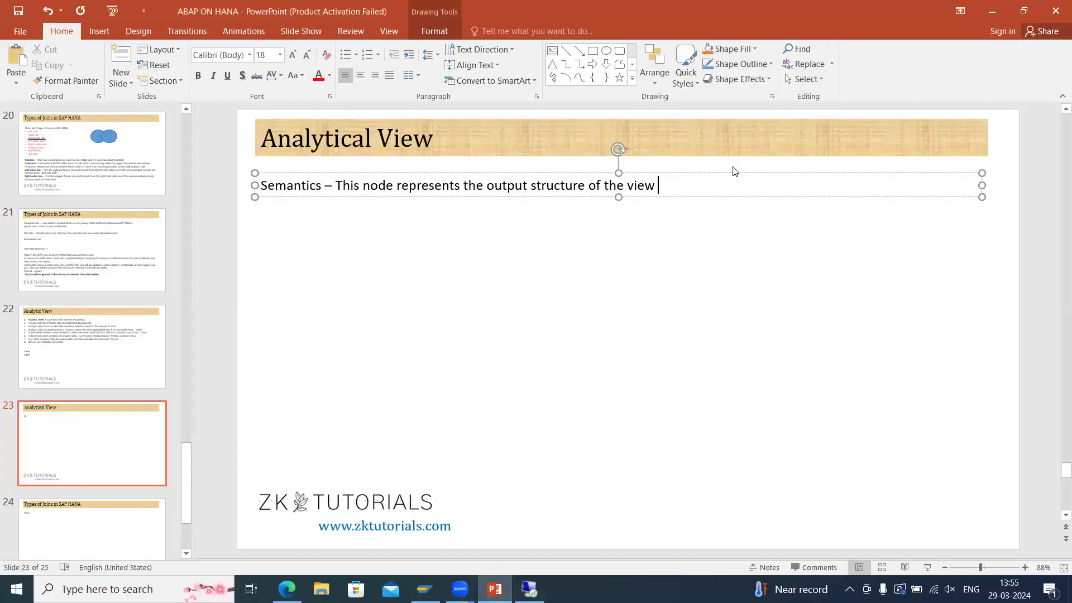
key("Return")
type("Start Join - This node create a")
key("BackSpace")
type("join in order to j")
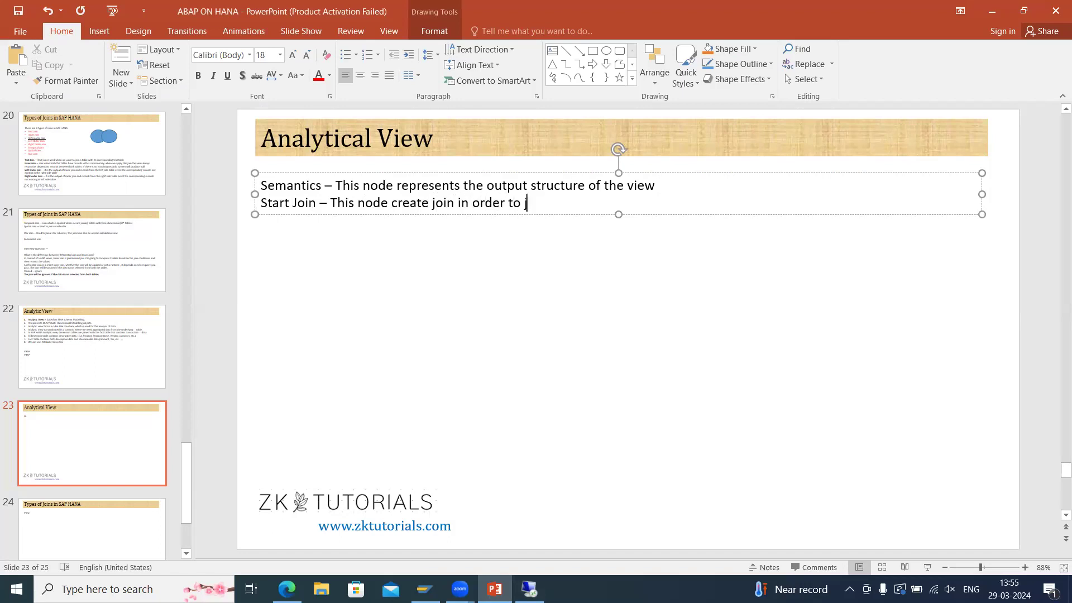
type("oin the attribute w")
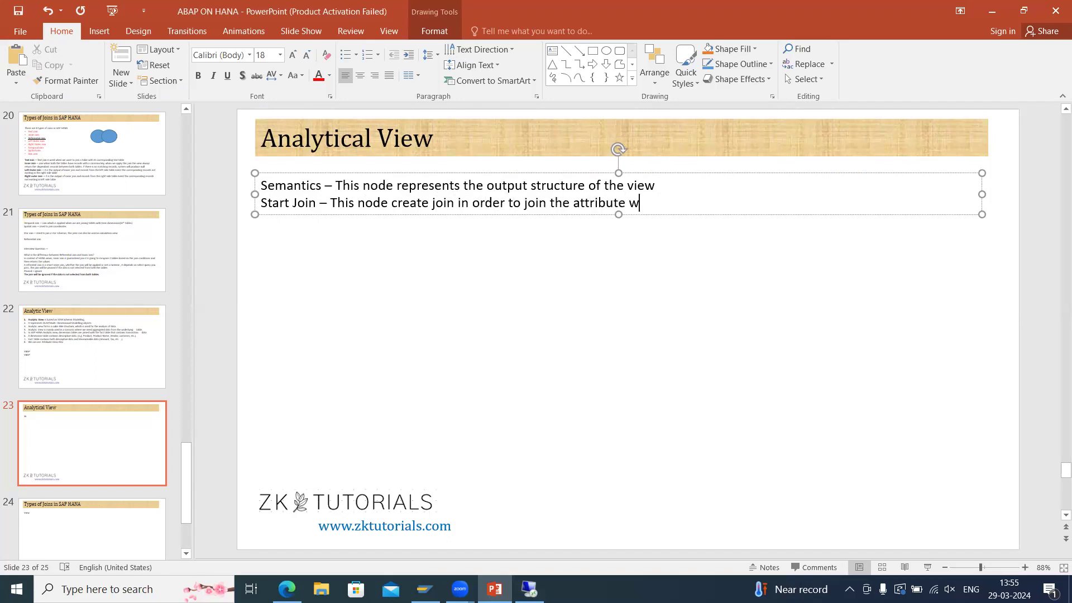
key("BackSpace")
type("view with the fatc")
key("BackSpace")
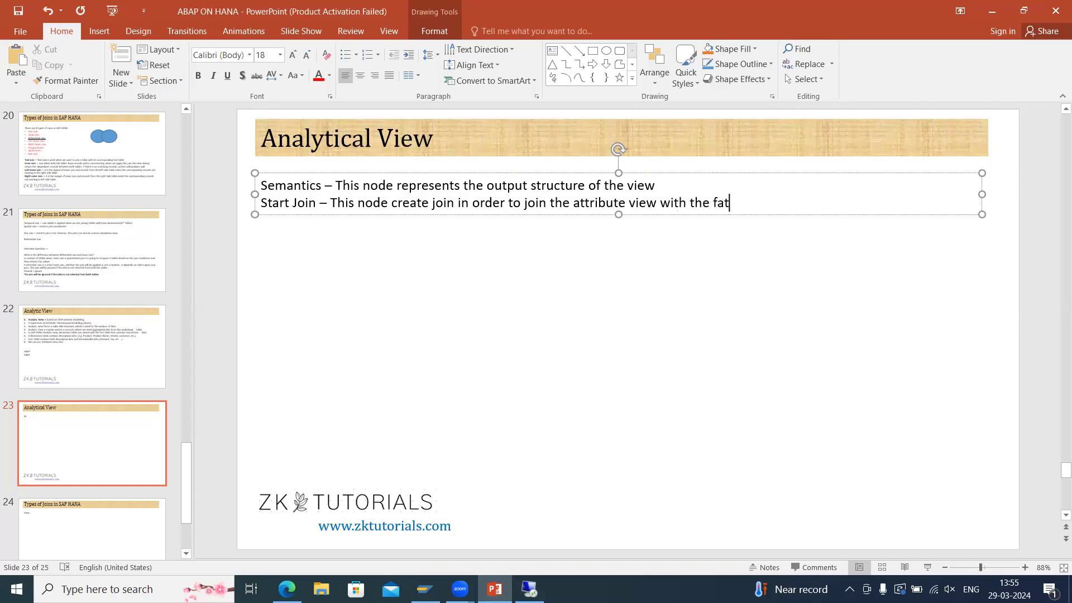
type("t tables")
Start a new line on the slide reading 'Data Foundation –'.
key("Return")
type("Data Foundatio")
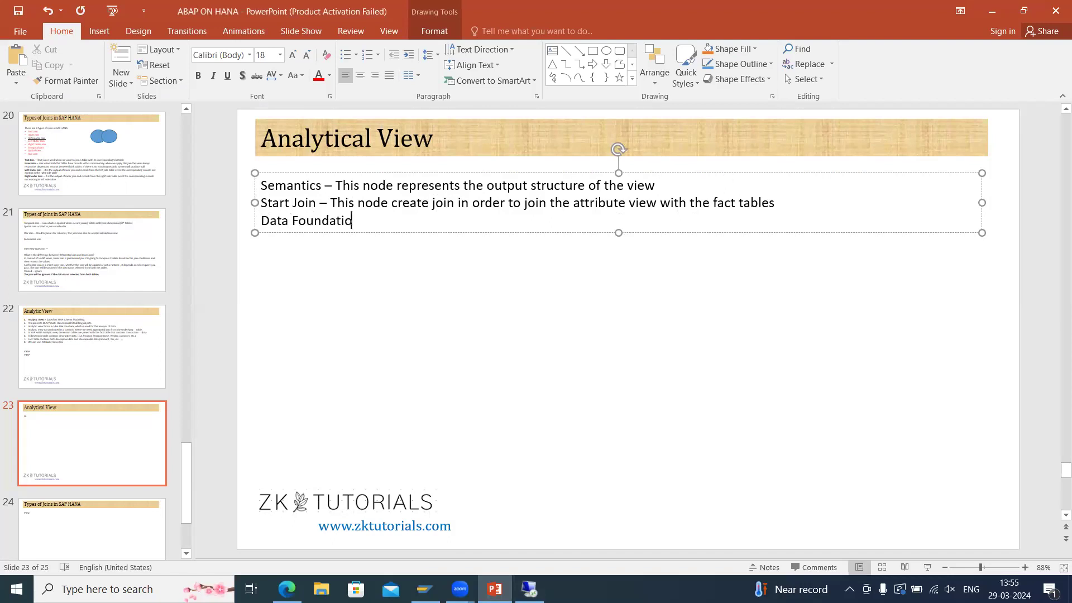
type("n -")
left_click(529, 589)
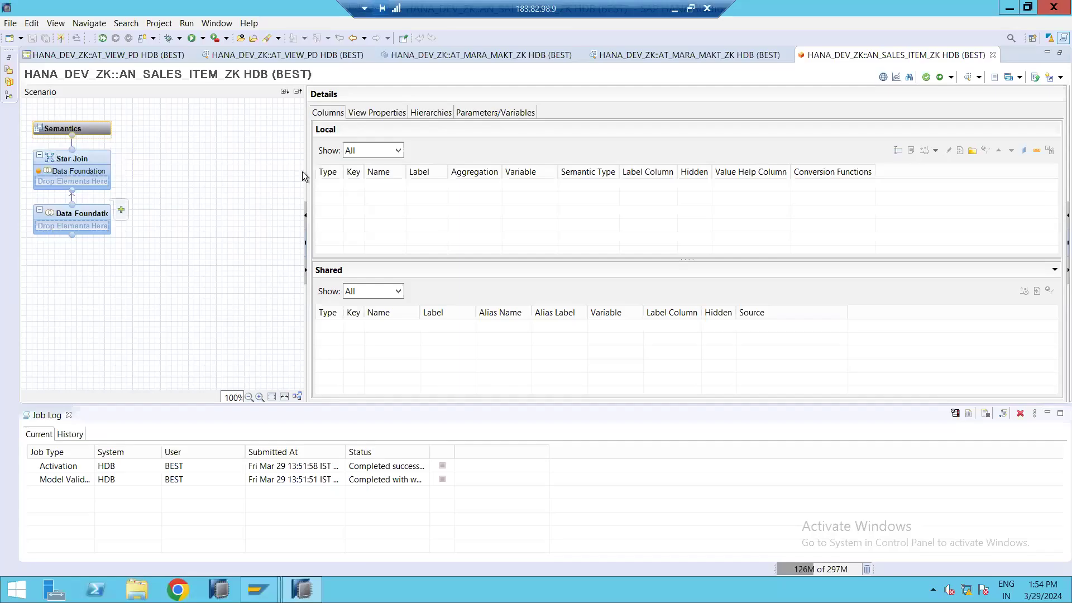
left_click(674, 9)
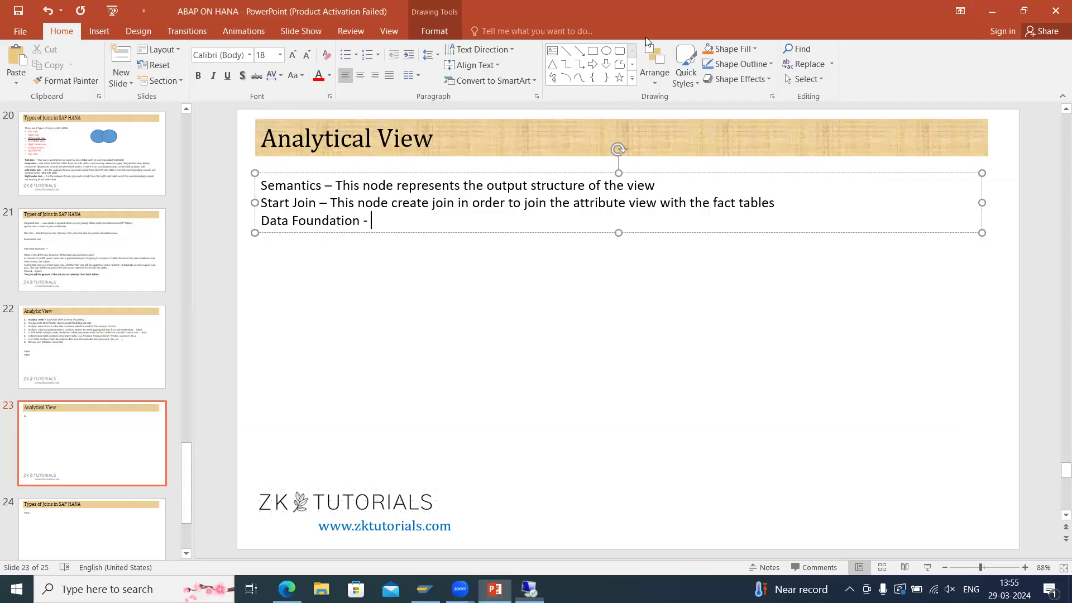
Complete the line with 'In this node, we add fact table for analytic view. Multiple tables can be added'.
type("In this node")
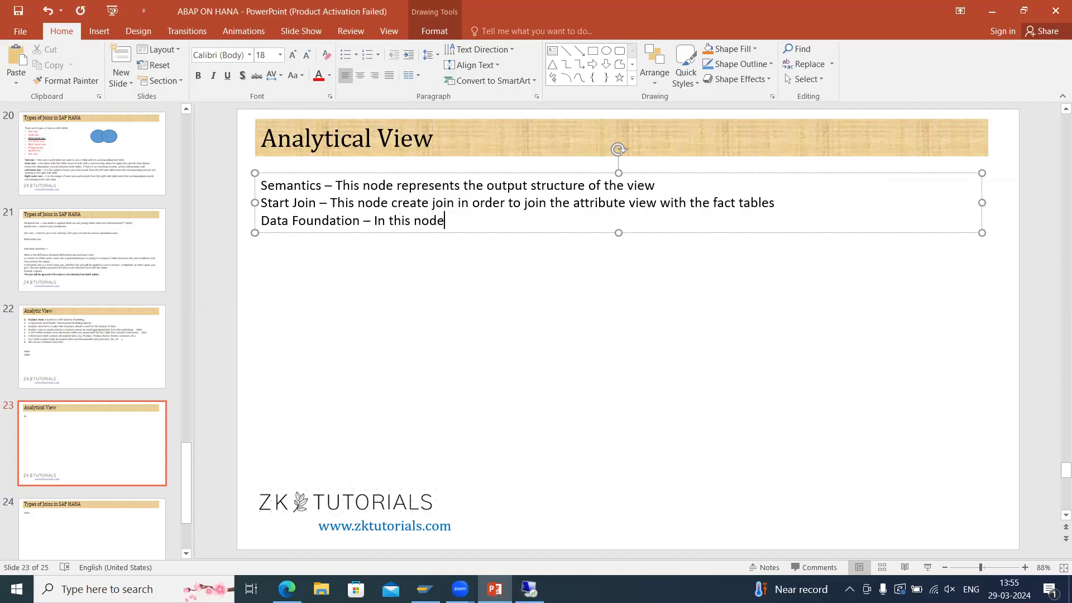
type(", we add ")
type("fact")
key("BackSpace")
type("ct table for analytic view .")
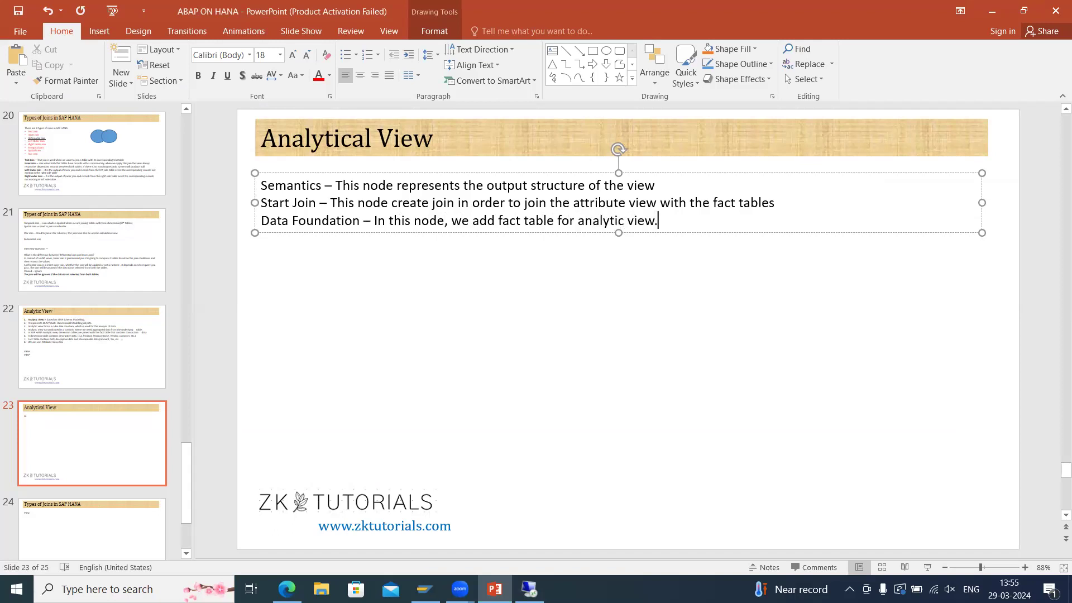
type(" MUltiple views")
key("BackSpace")
key("BackSpace")
key("BackSpace")
key("BackSpace")
key("BackSpace")
type("tabl")
key("BackSpace")
key("BackSpace")
key("BackSpace")
type("ables")
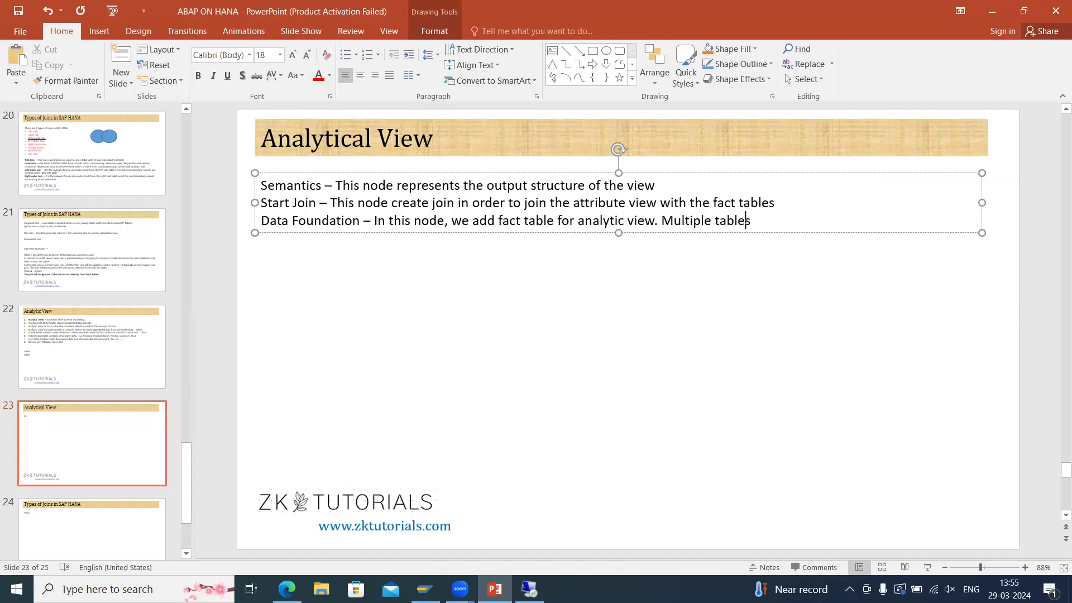
type(" can be added")
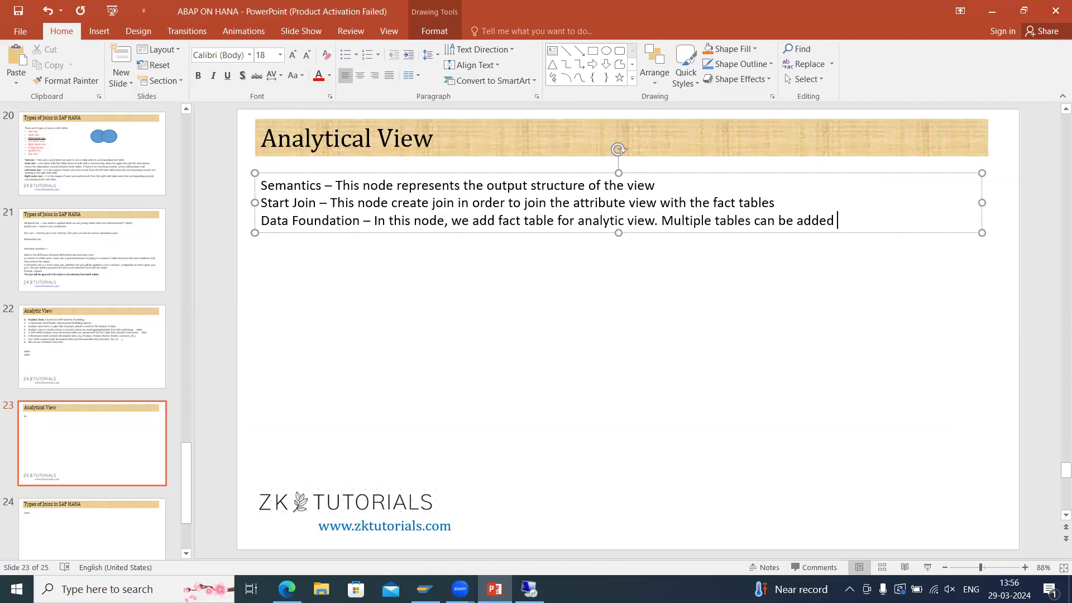
Switch to HANA Studio and add table VBAK to the analytic view's Data Foundation node.
left_click(530, 589)
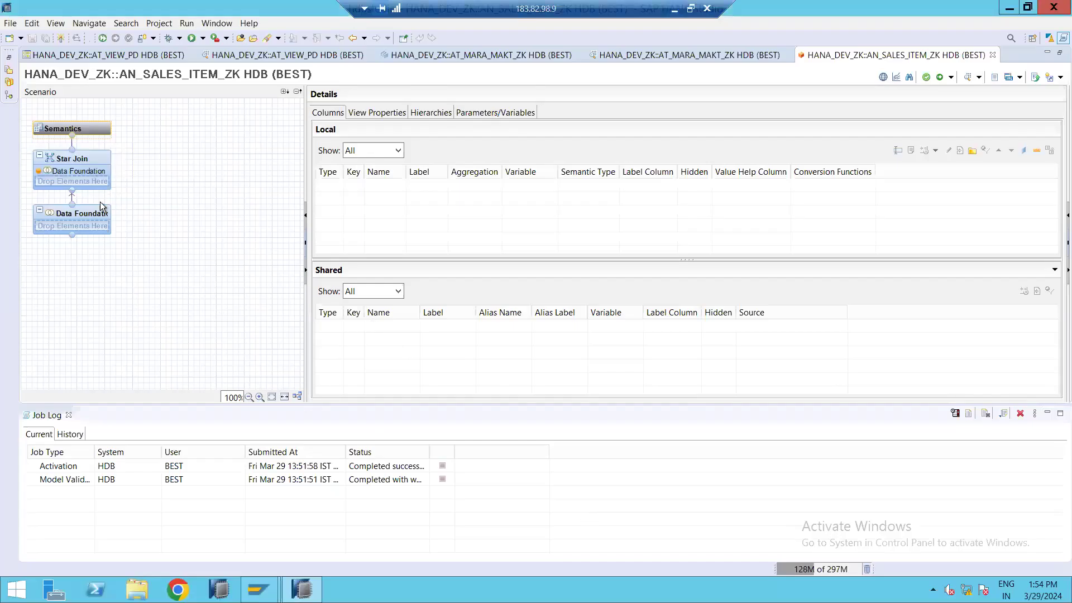
left_click(120, 210)
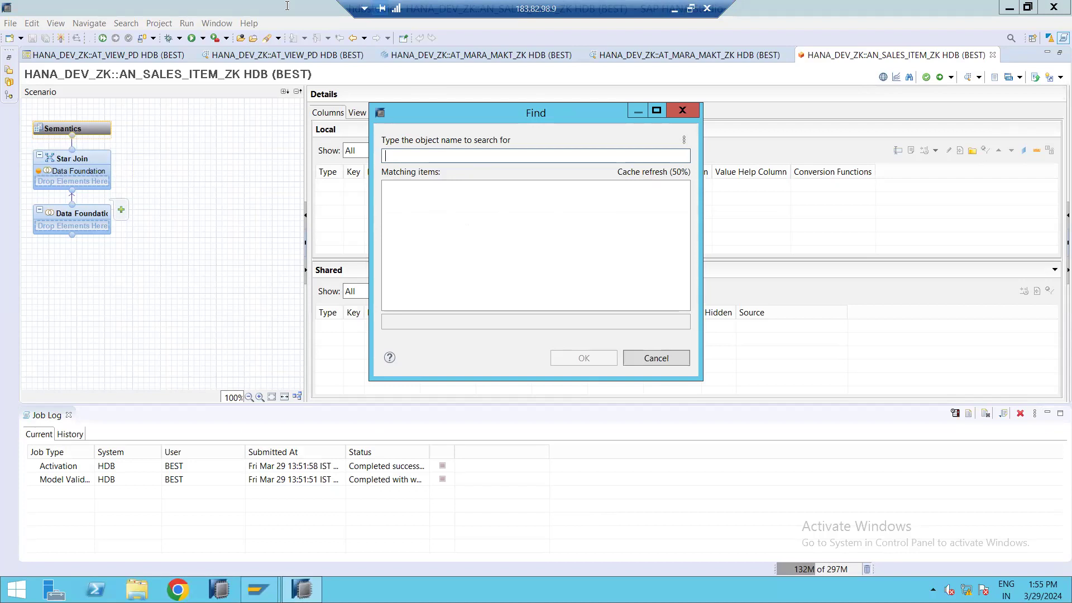
type("vbak")
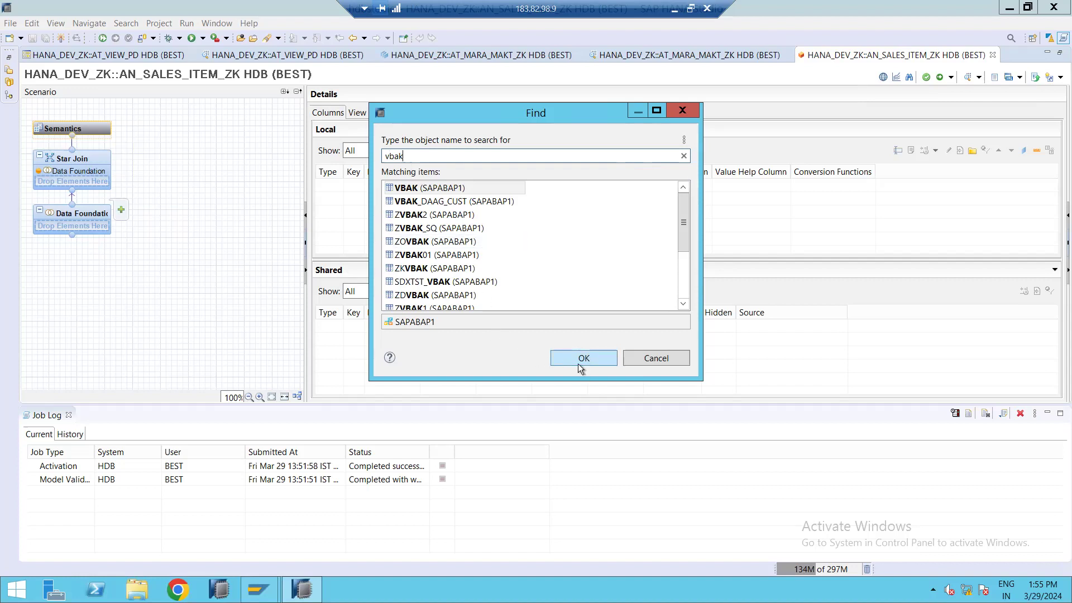
left_click(561, 356)
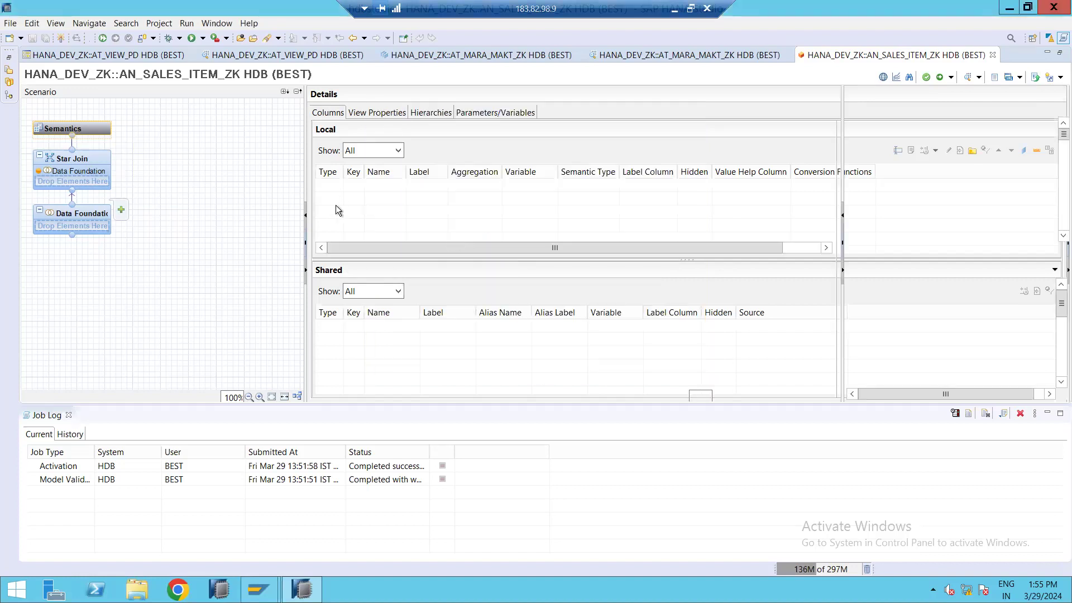
Add table VBAP to the Data Foundation node as well.
left_click(120, 212)
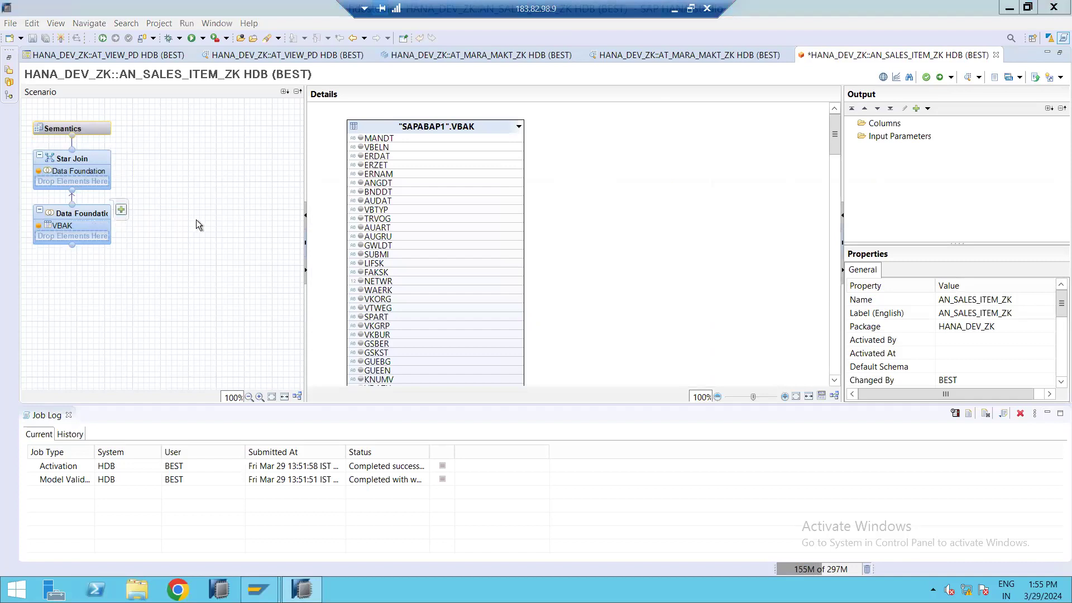
type("vbap")
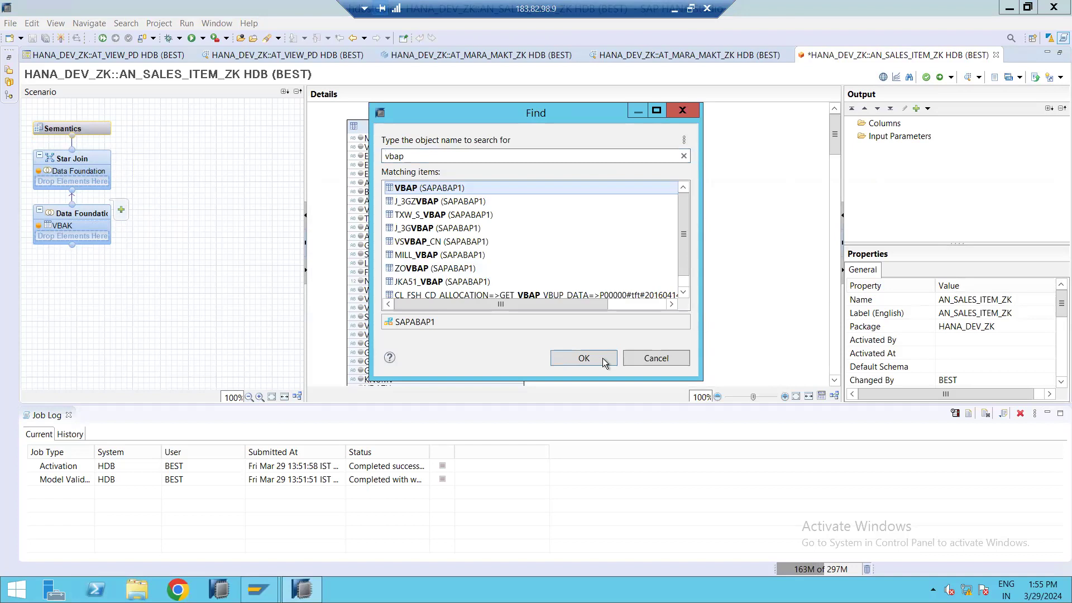
left_click(602, 357)
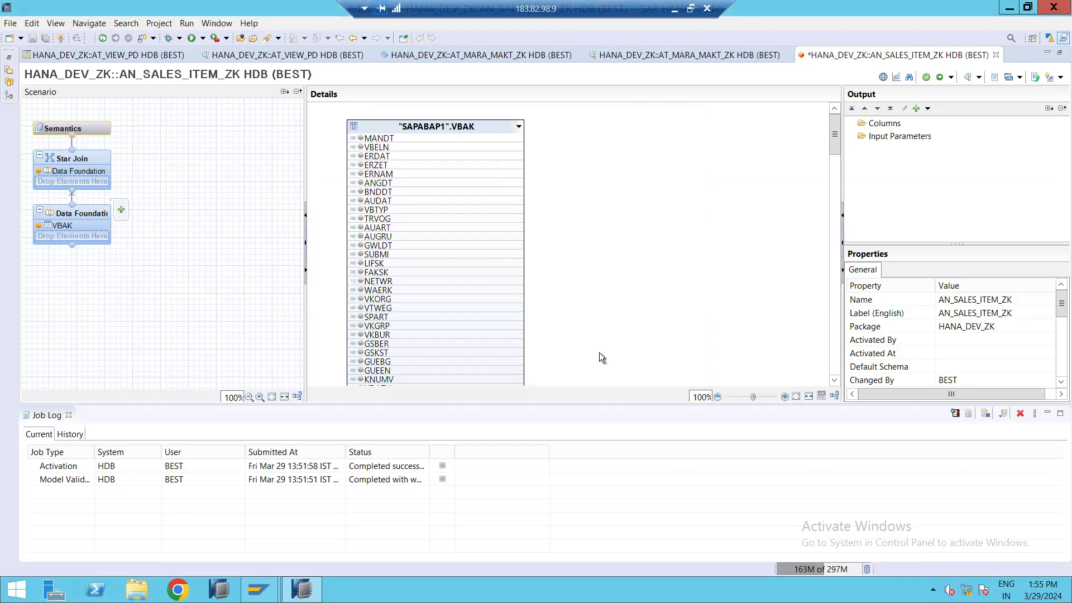
Join VBAK to VBAP on VBELN and set the join type to Inner with cardinality 1..n.
left_click(521, 139)
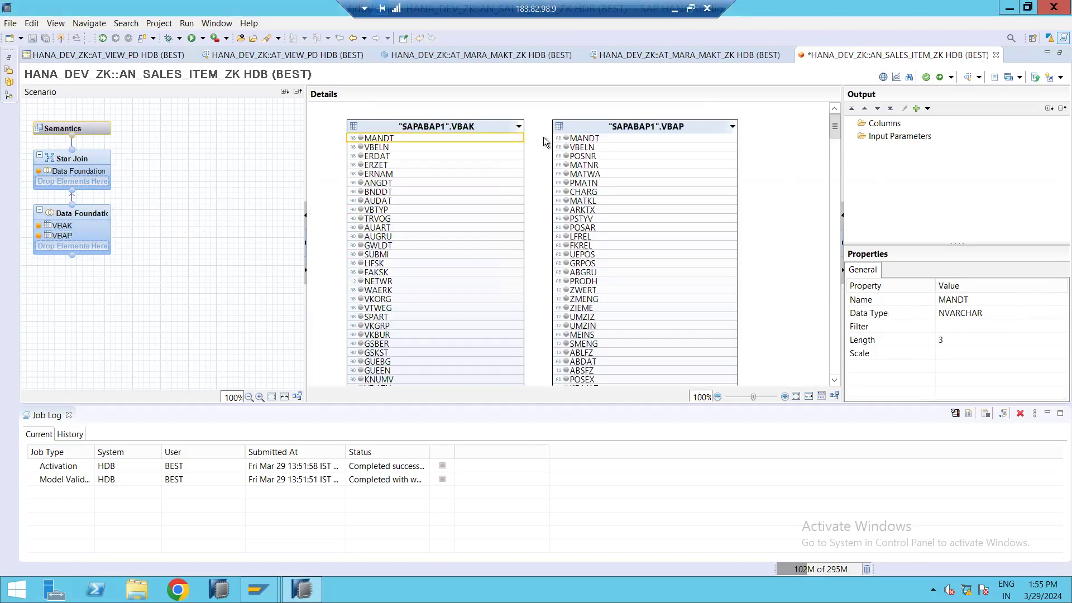
left_click_drag(510, 140, 561, 148)
left_click(541, 146)
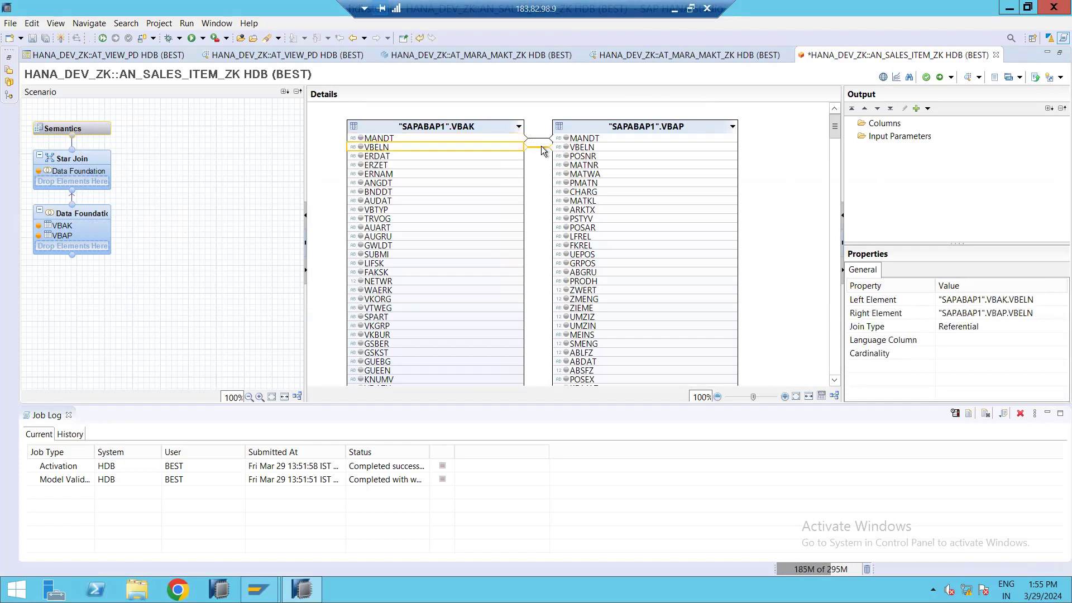
double_click(541, 145)
left_click(461, 276)
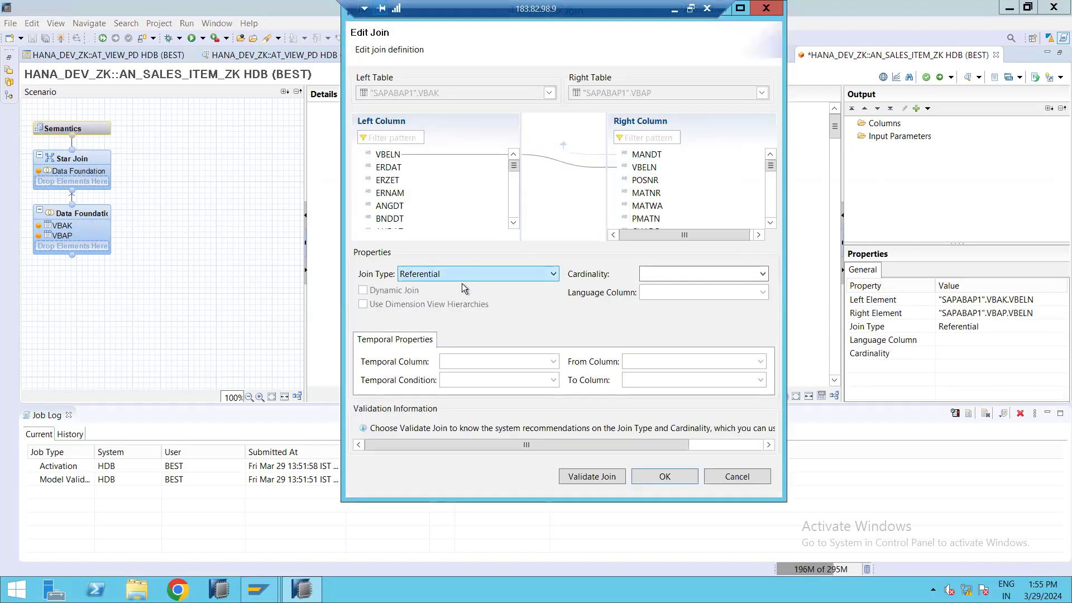
left_click(545, 299)
left_click(652, 274)
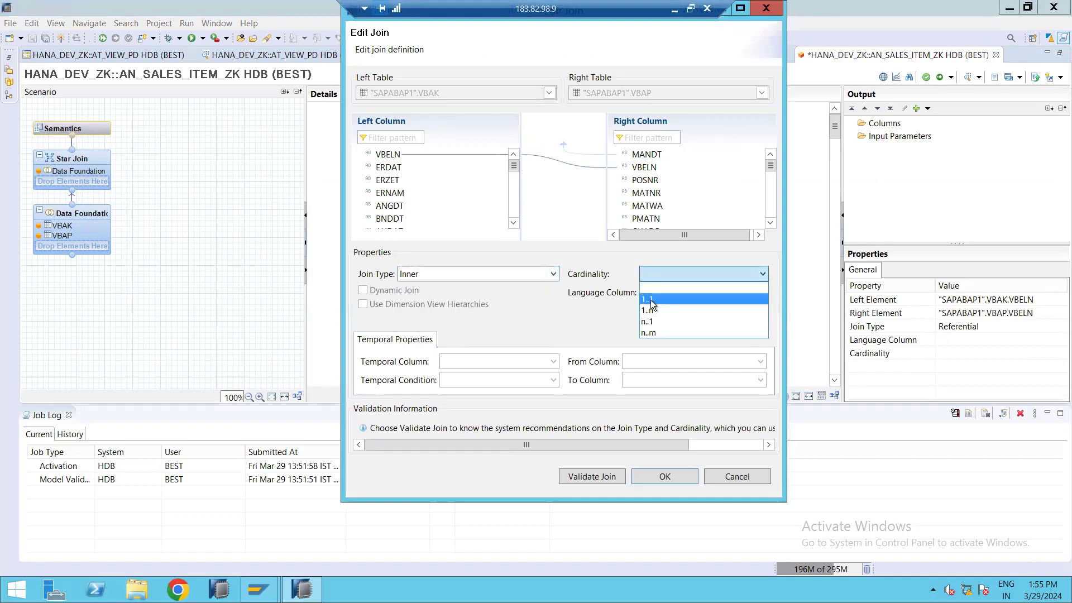
left_click(652, 306)
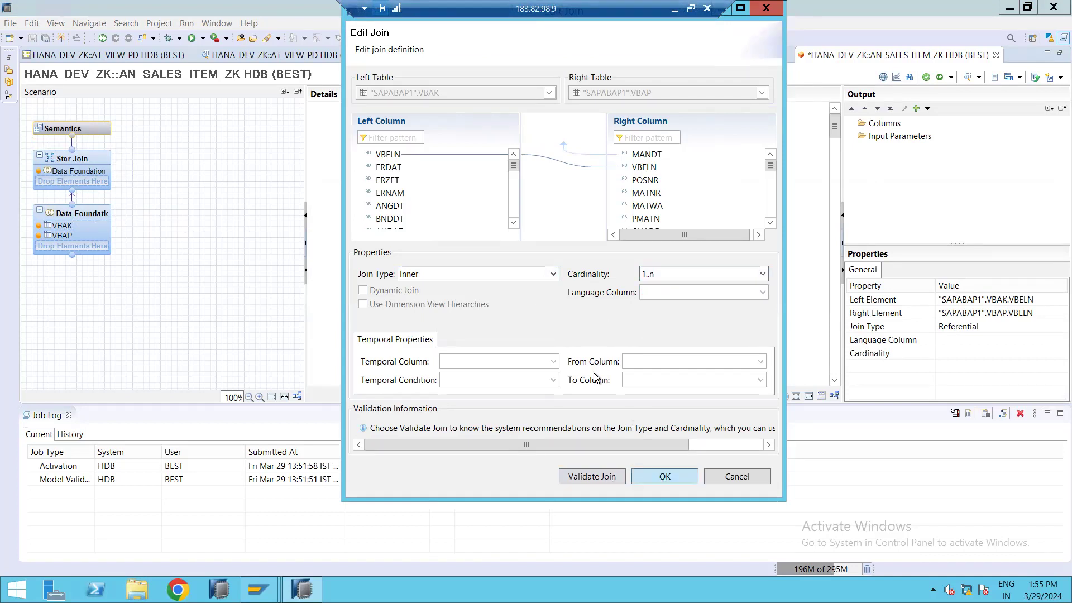
key("Return")
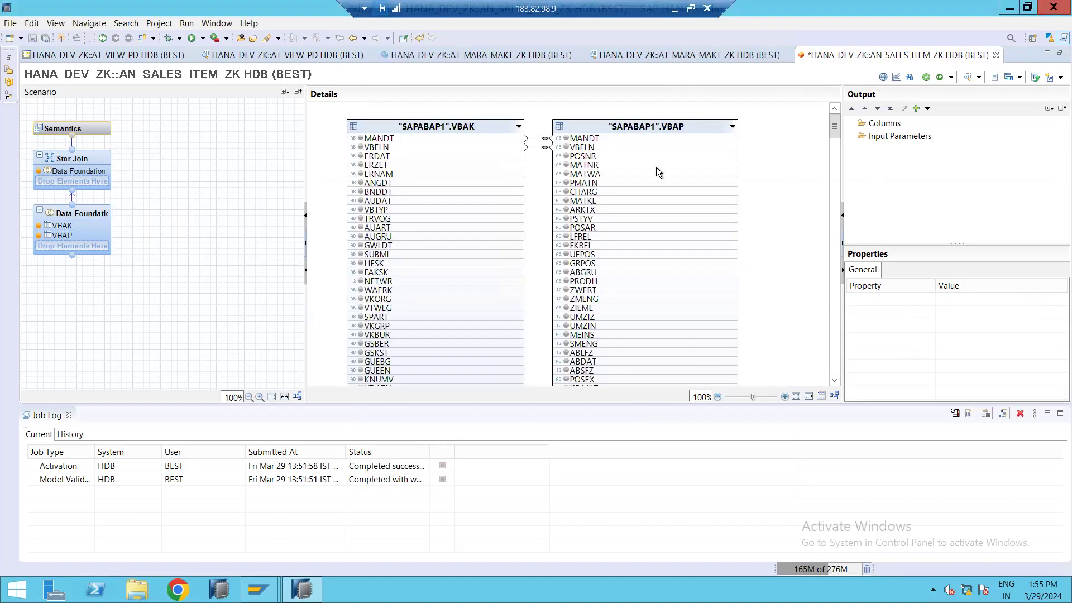
Add VBAK's VBELN and VBAP's MATNR and POSNR to the output columns.
left_click(404, 145)
right_click(430, 152)
left_click(428, 154)
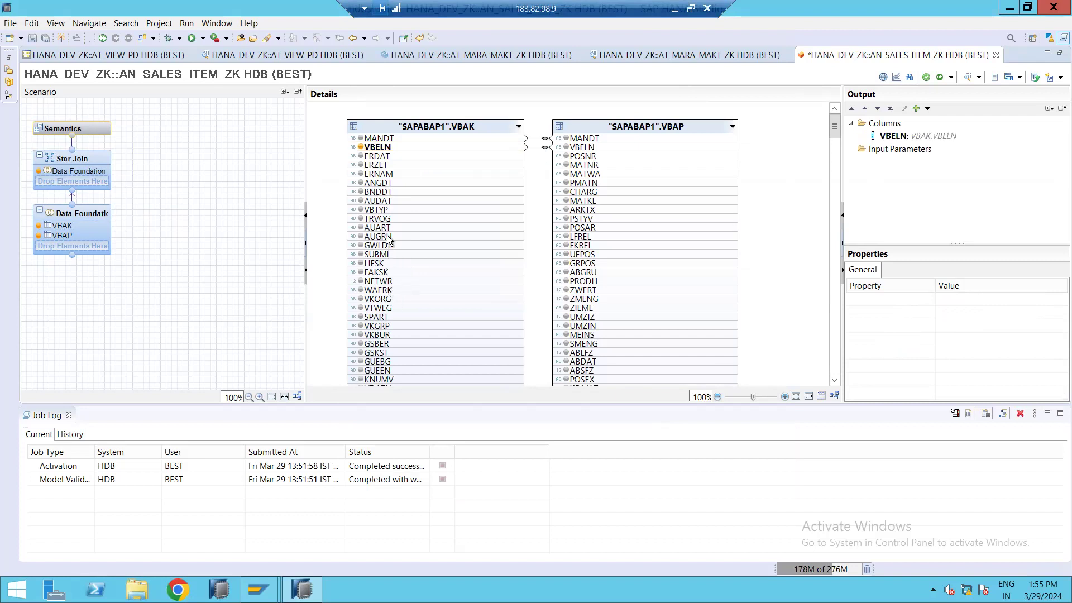
left_click(591, 164)
right_click(590, 165)
left_click(597, 174)
left_click(591, 156)
right_click(593, 157)
left_click(597, 166)
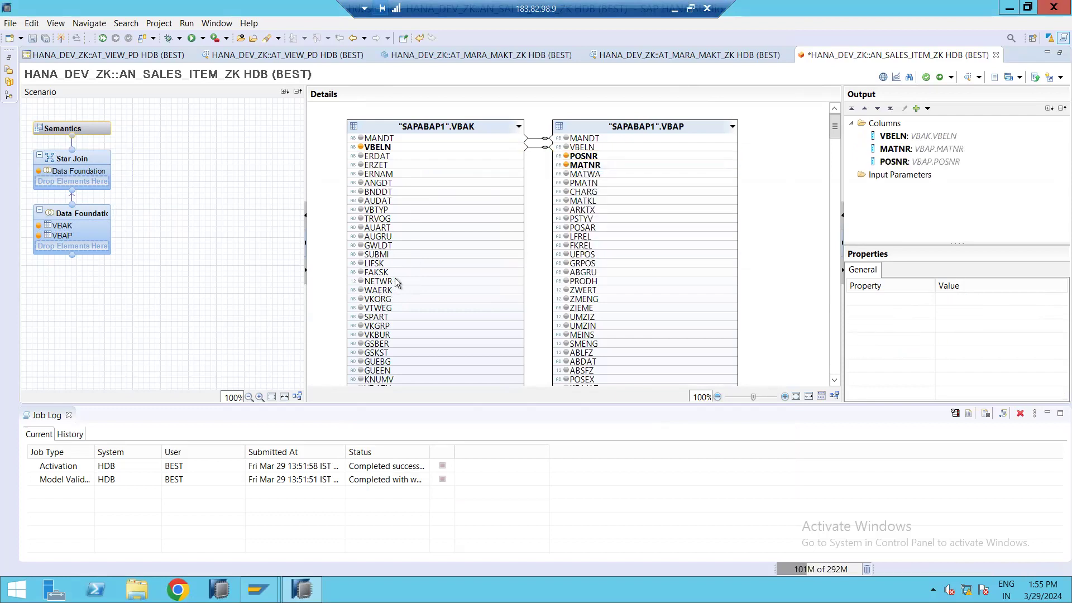
Add VBAK's NETWR and VKGRP to the output columns.
left_click(396, 281)
right_click(396, 281)
left_click(427, 285)
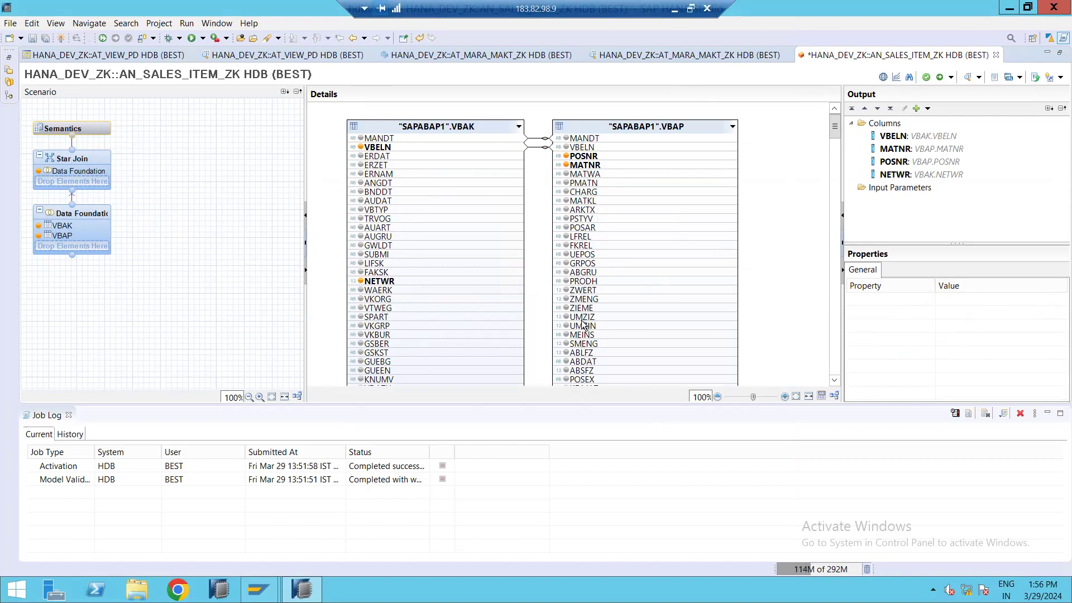
right_click(394, 325)
left_click(416, 336)
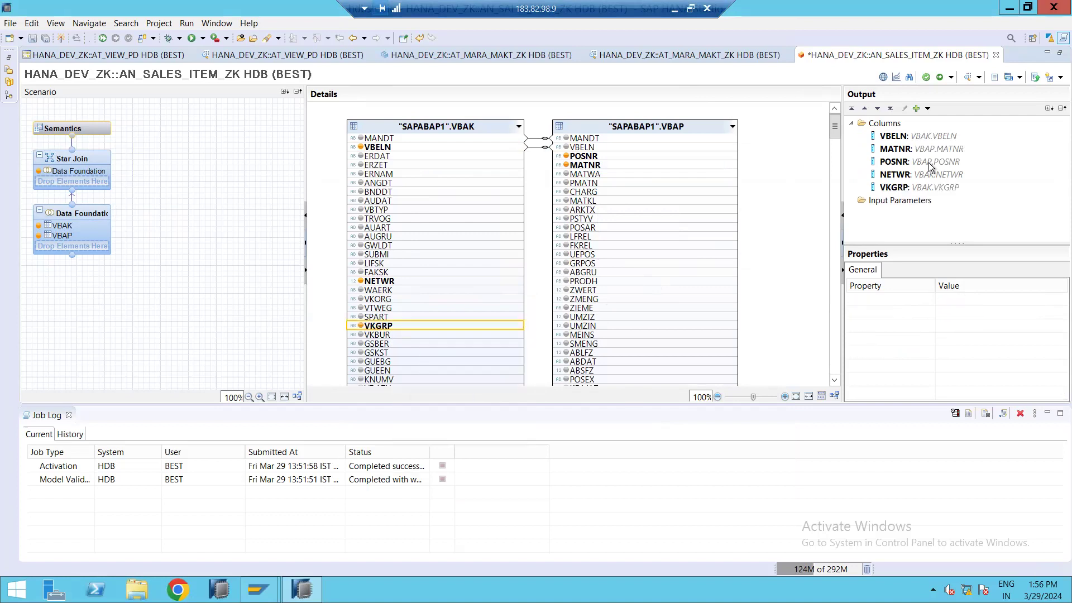
Open the Star Join node and reposition the Data Foundation box in its diagram.
left_click(75, 162)
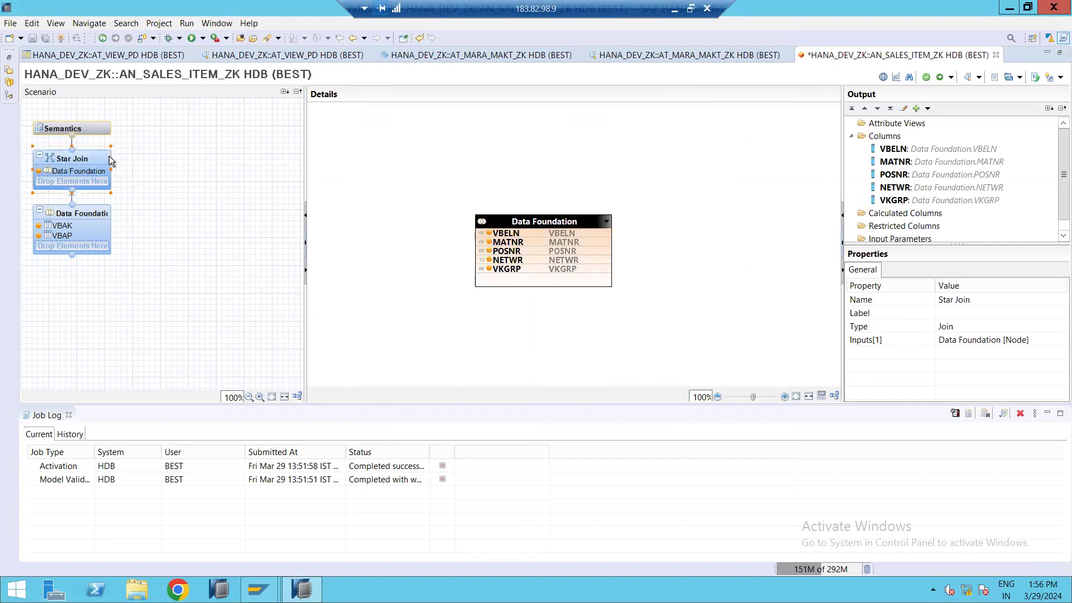
key("ctrl+f")
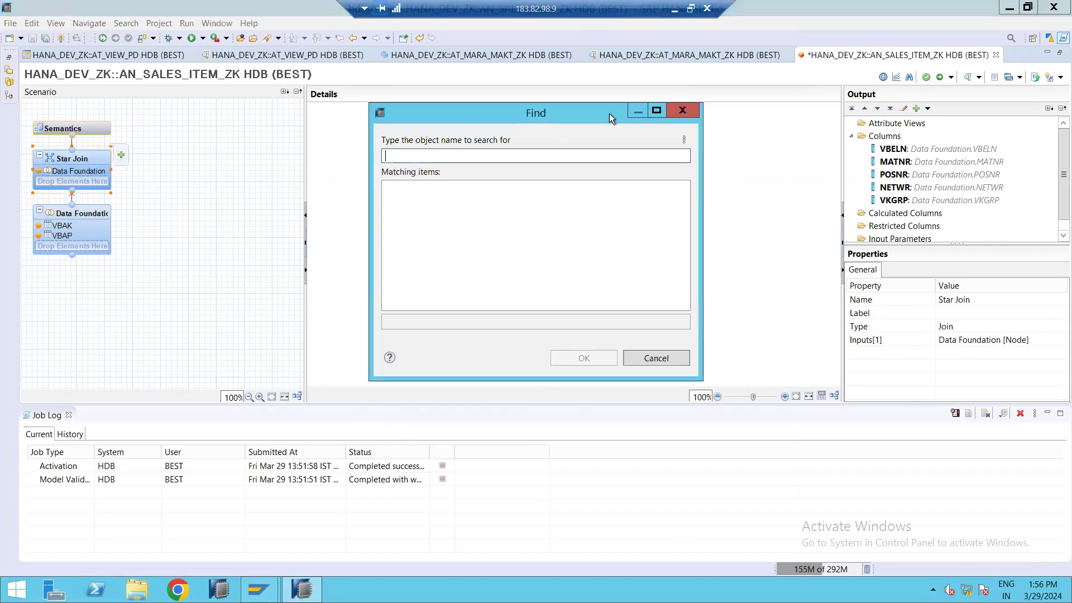
left_click(682, 110)
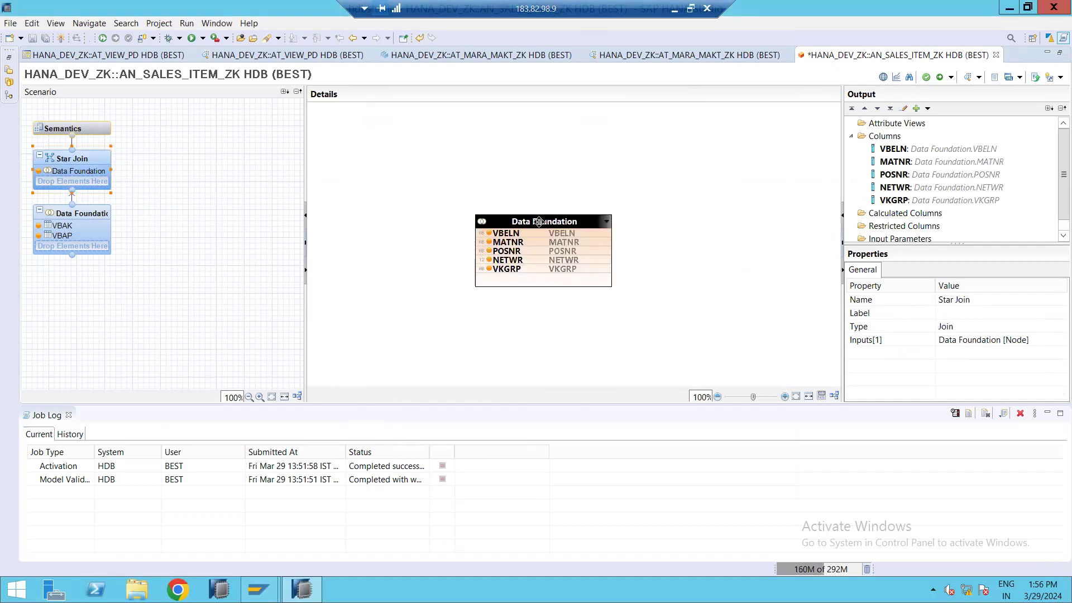
left_click_drag(525, 221, 426, 200)
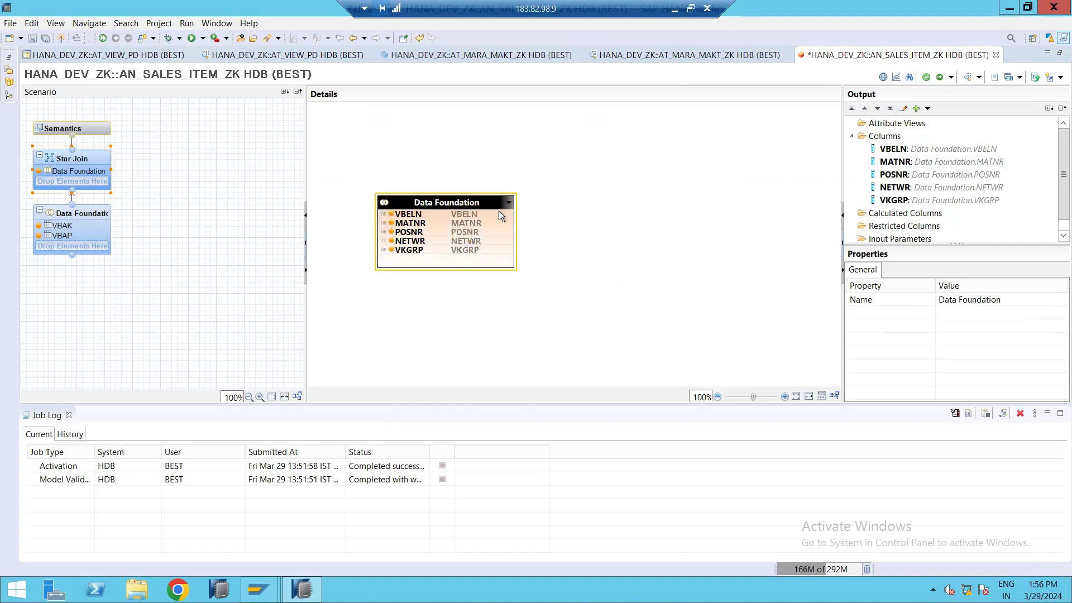
Add the attribute view AT_MARA_MAKT_ZK from HANA_DEV_ZK to the Star Join node.
left_click(121, 154)
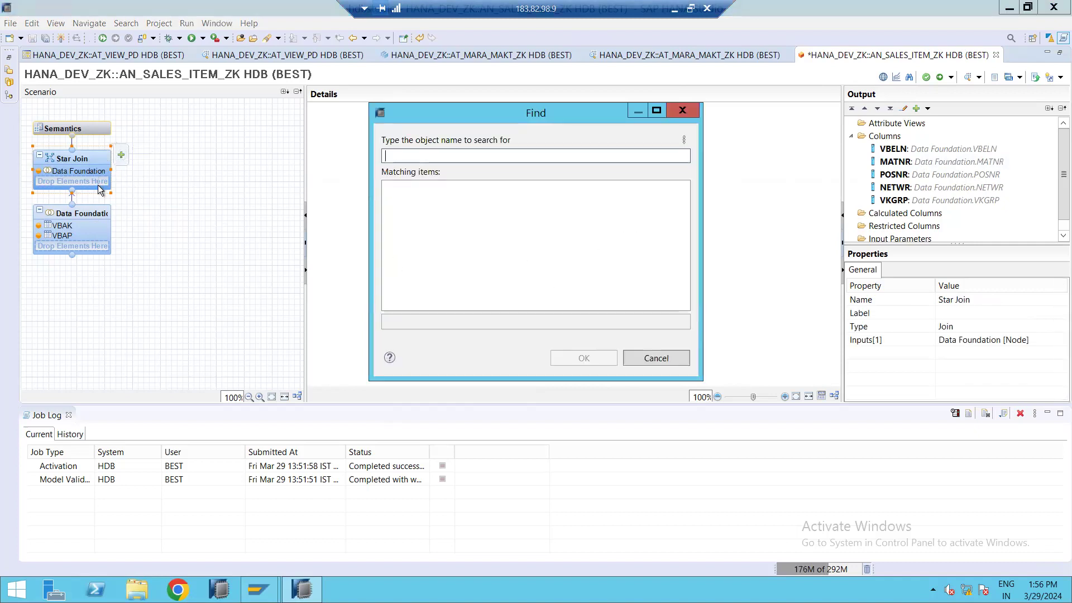
type("AT_")
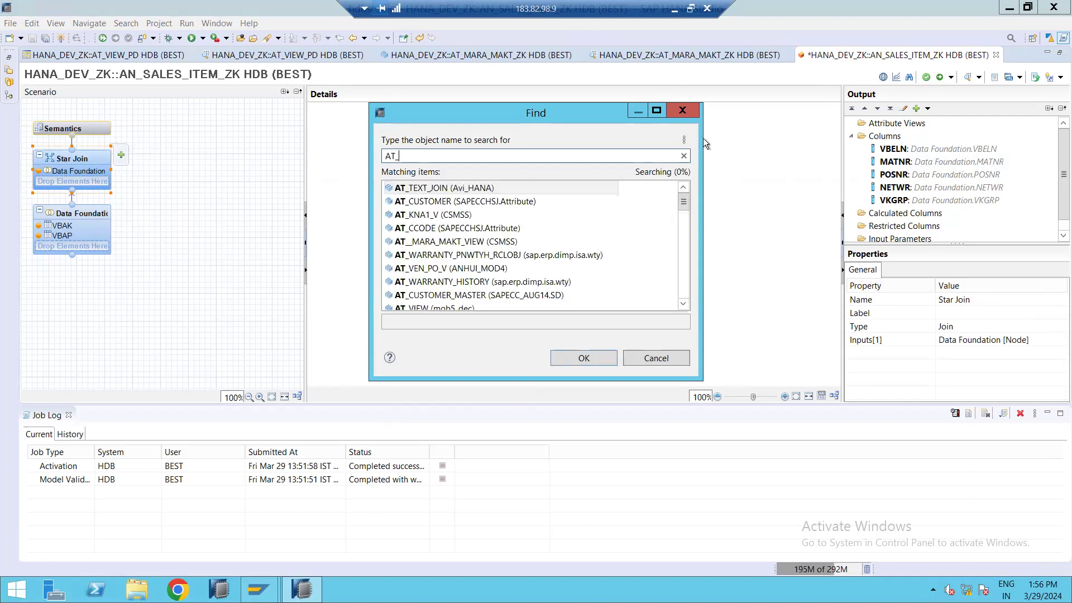
type("MARA_MAKT")
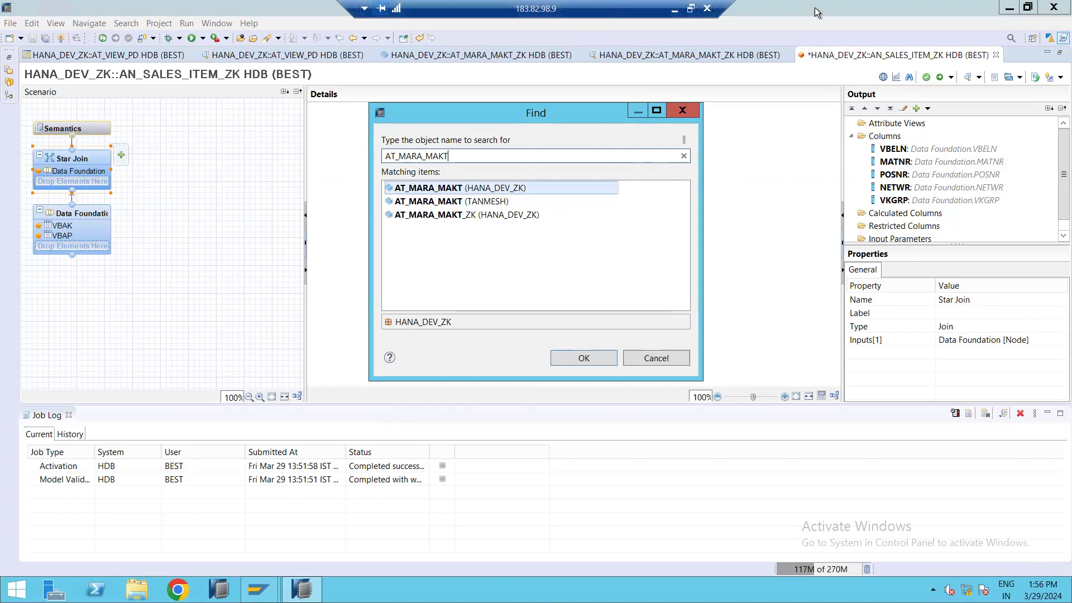
left_click(476, 216)
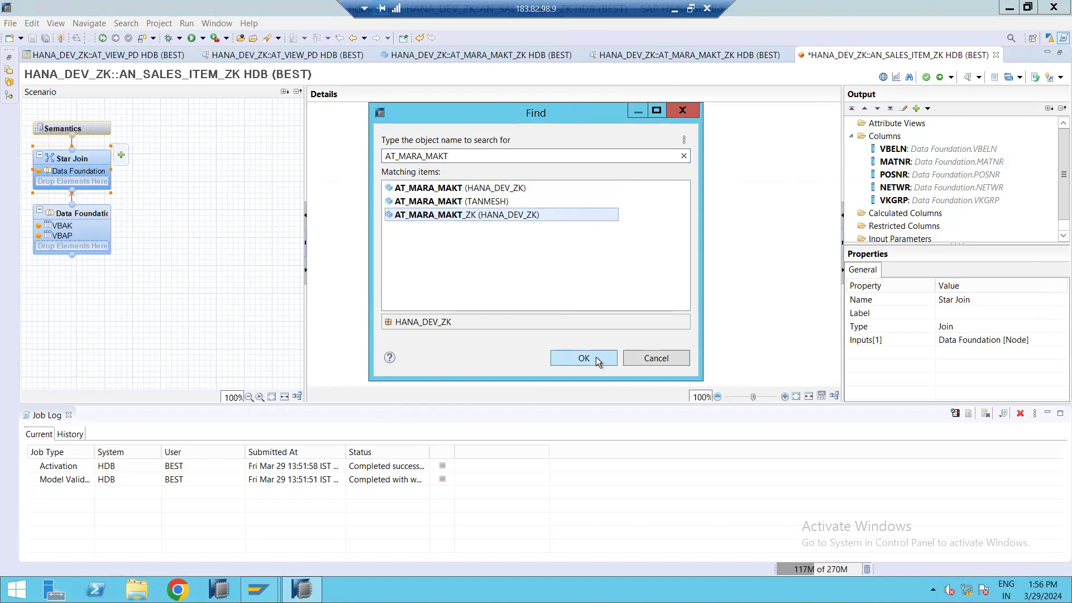
left_click(595, 357)
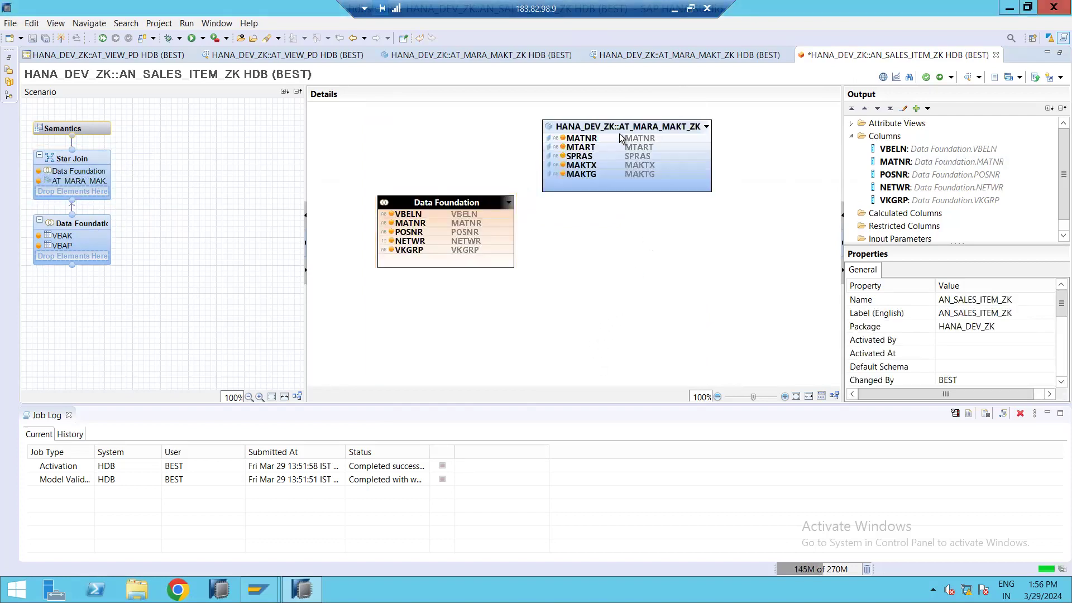
Join the Data Foundation's MATNR to the attribute view's MATNR.
left_click_drag(656, 135, 618, 176)
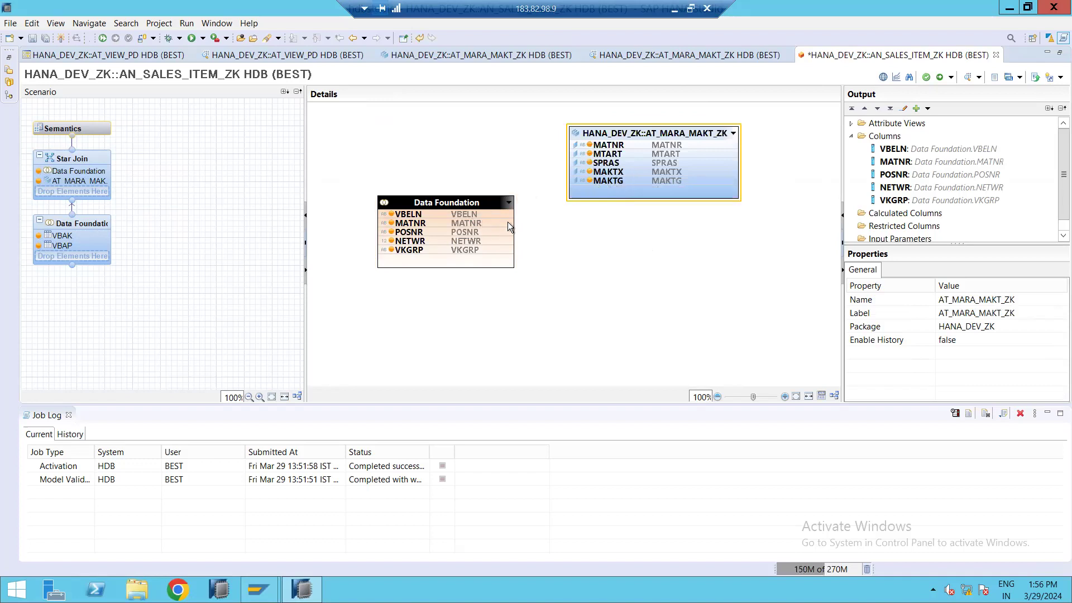
left_click_drag(508, 223, 571, 148)
left_click(542, 182)
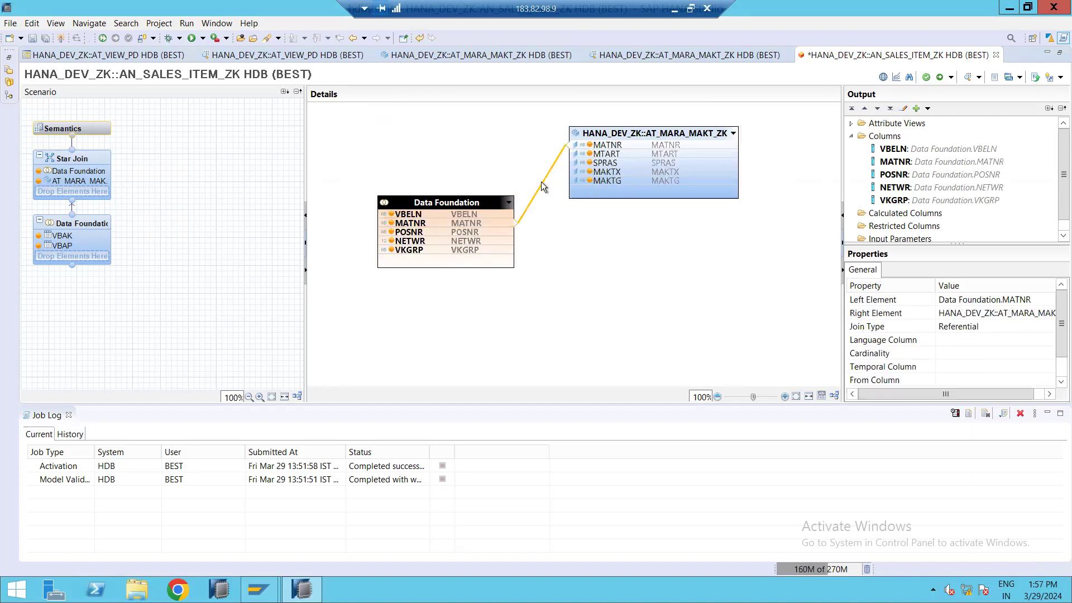
Edit the MATNR join to use an Inner join type with 1..1 cardinality.
double_click(541, 182)
left_click(481, 274)
left_click(464, 297)
left_click(659, 271)
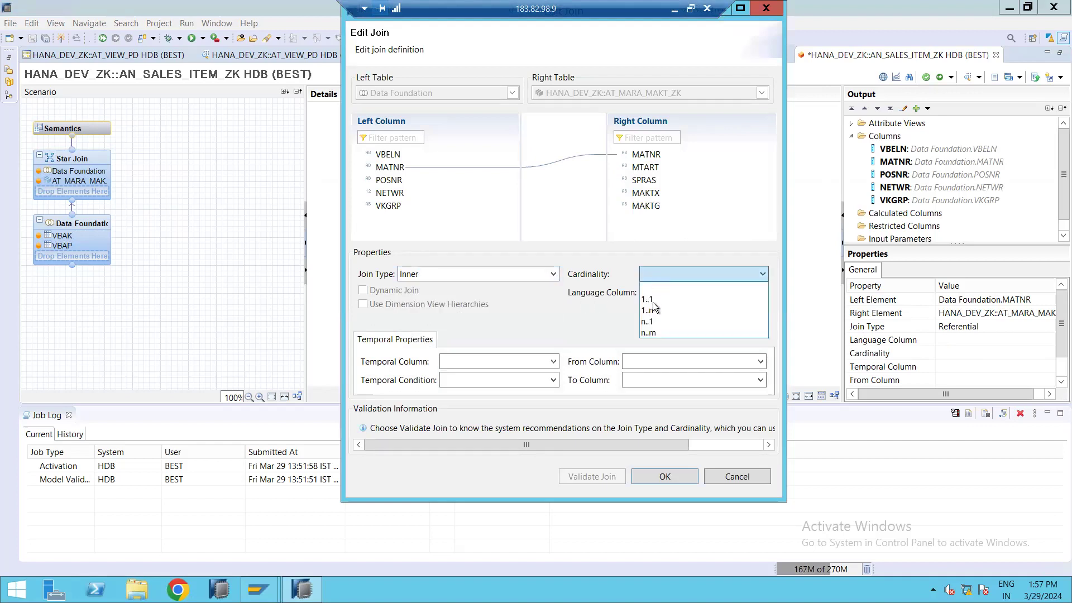
left_click(651, 300)
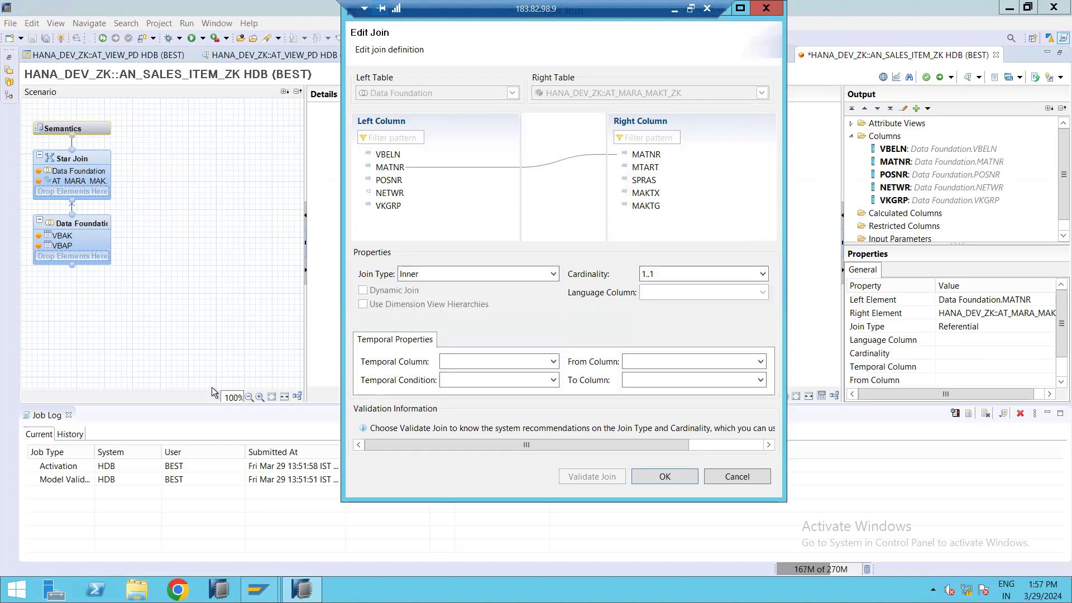
left_click(649, 480)
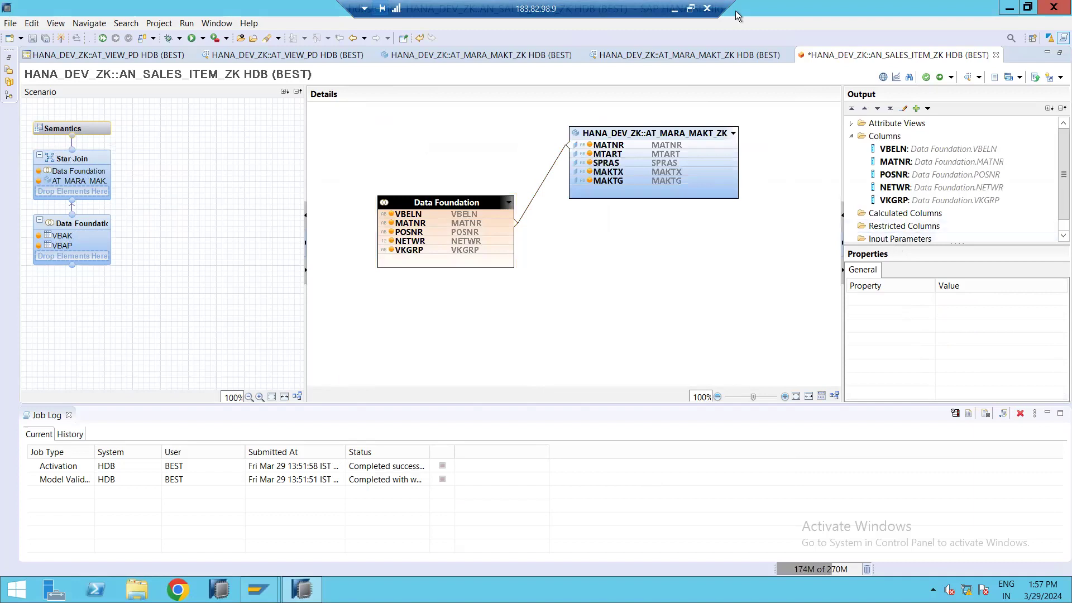
On the Analytic View slide, add the line "In Analytic view its mandatory to mark at least one measure (numeric)".
left_click(675, 7)
left_click(872, 220)
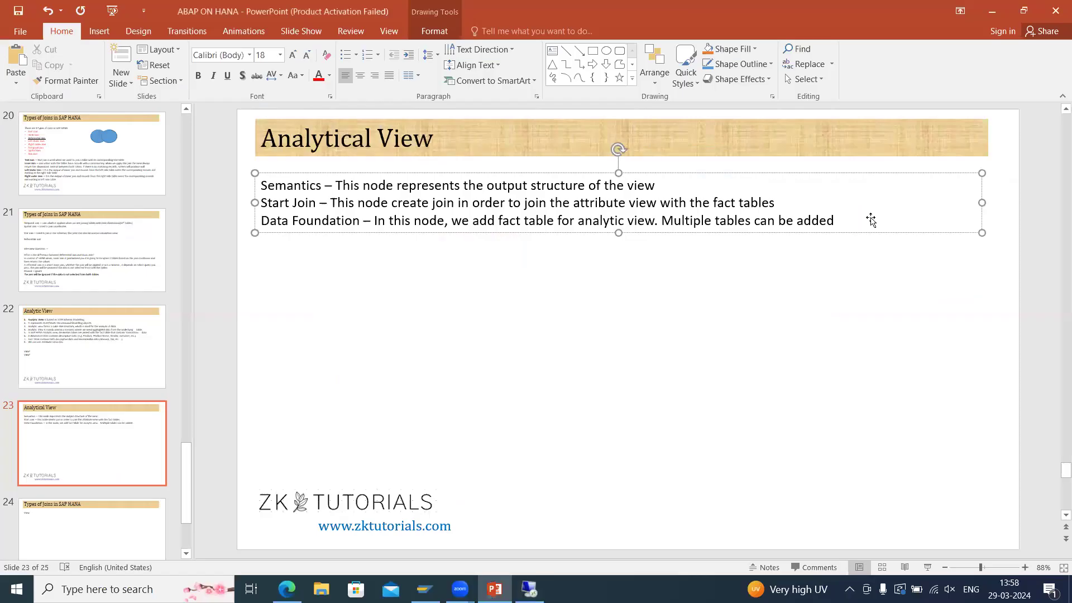
left_click(31, 331)
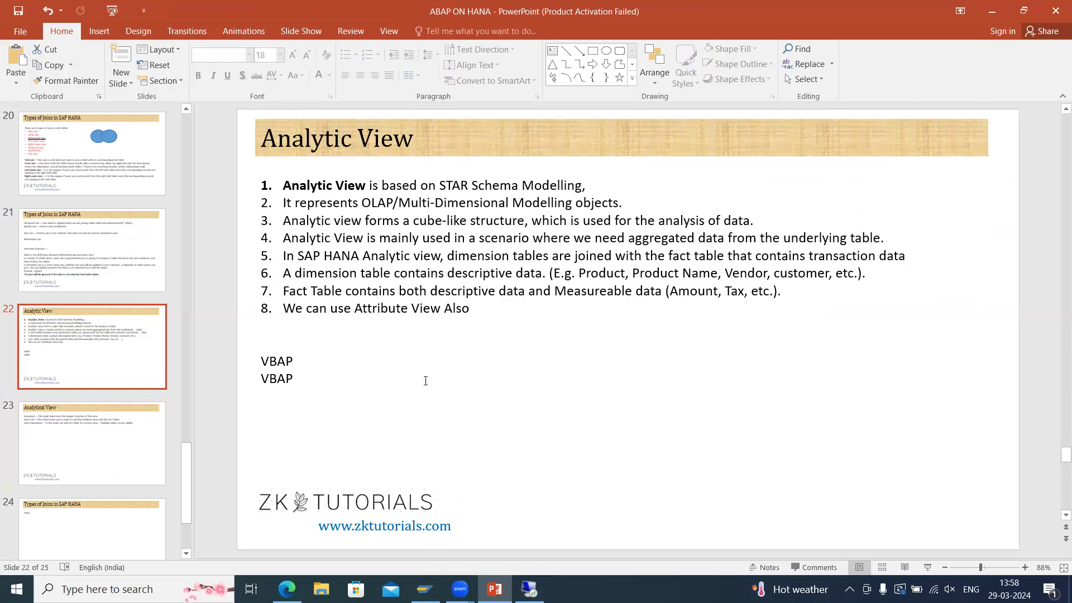
left_click(338, 377)
key("Return")
key("Return")
key("Return")
type("In ANA")
key("BackSpace")
key("BackSpace")
type("nalytic view its ")
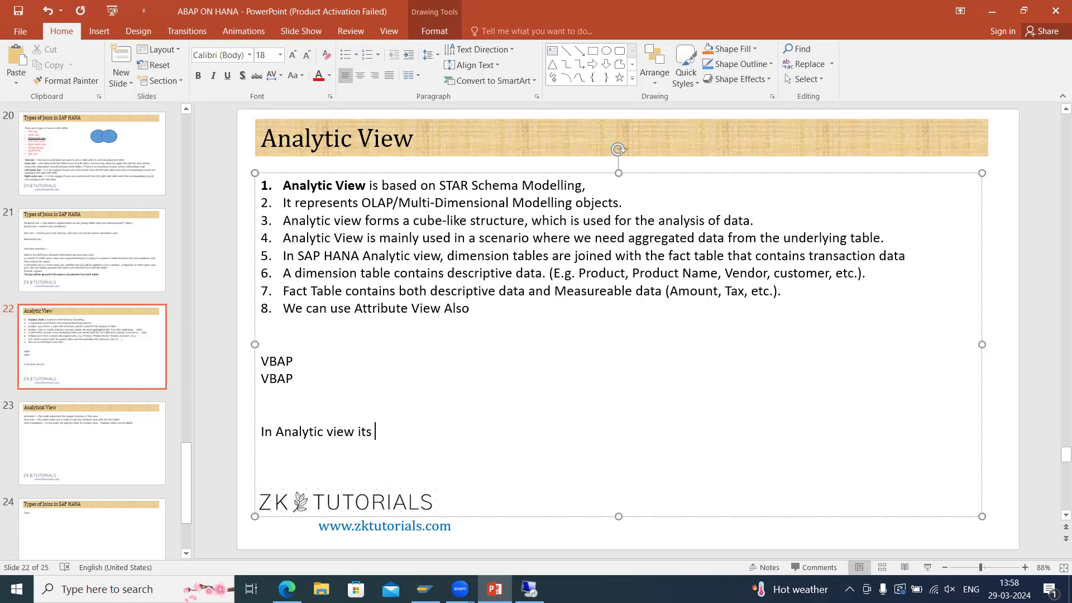
type("mandatory")
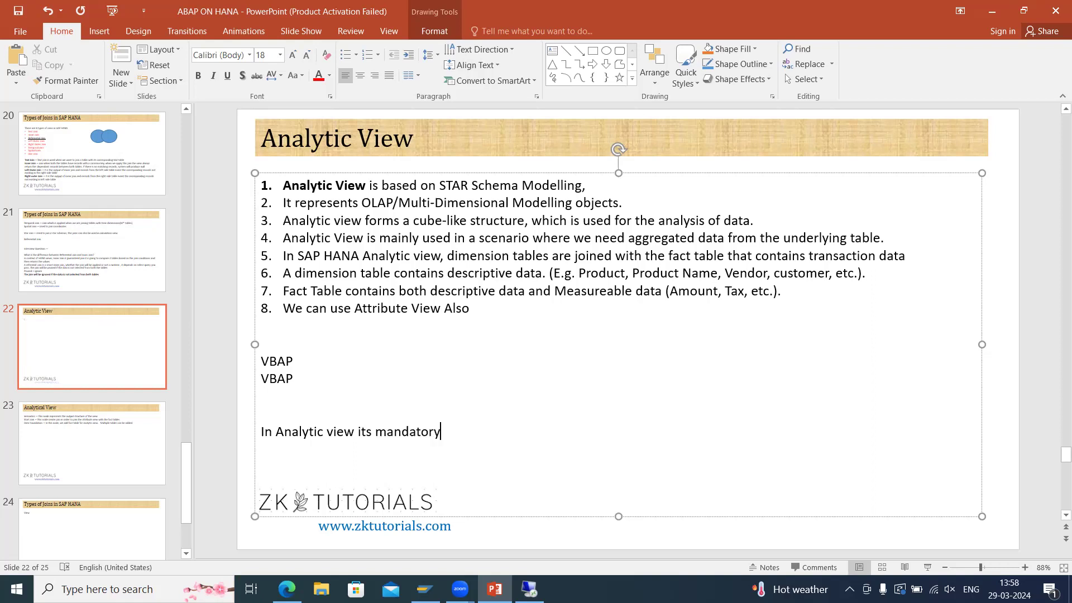
type(" to mark at least one measu")
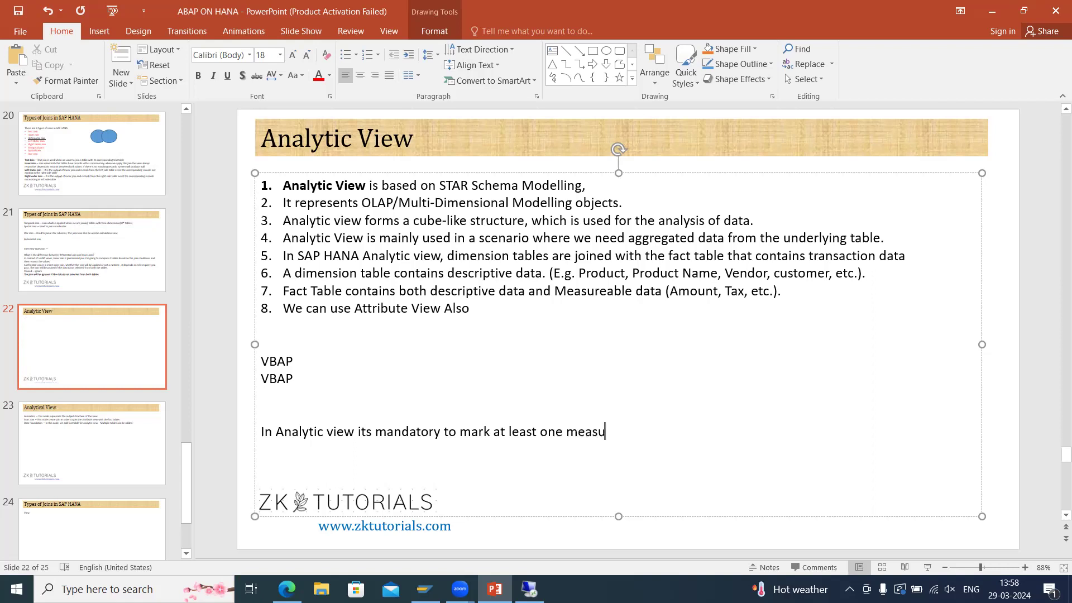
type("re ")
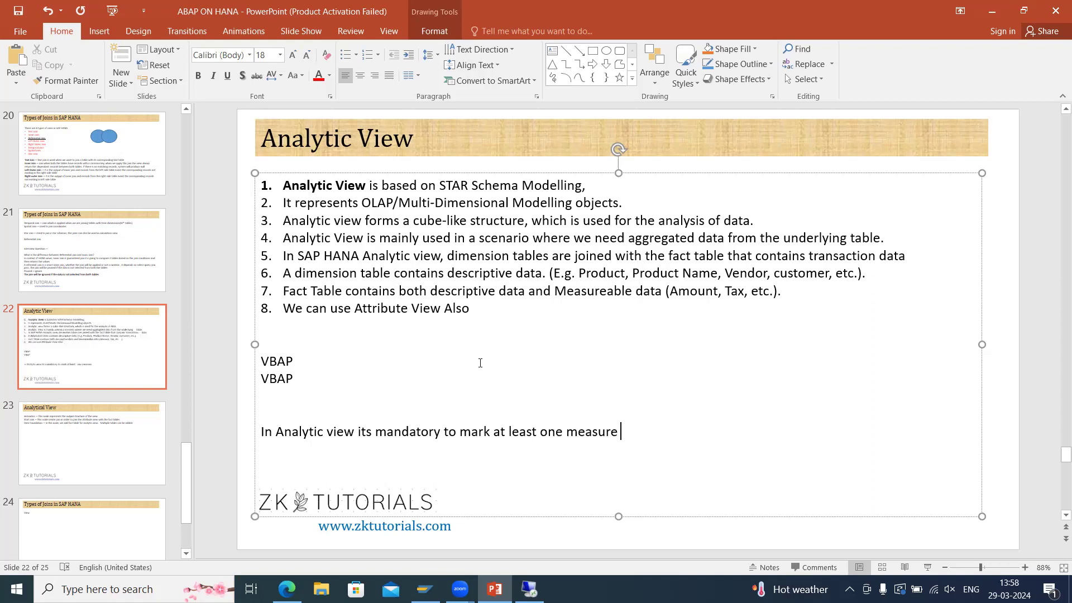
type("ke")
key("BackSpace")
key("BackSpace")
key("BackSpace")
type("(nu)")
key("Return")
type("m")
key("BackSpace")
key("BackSpace")
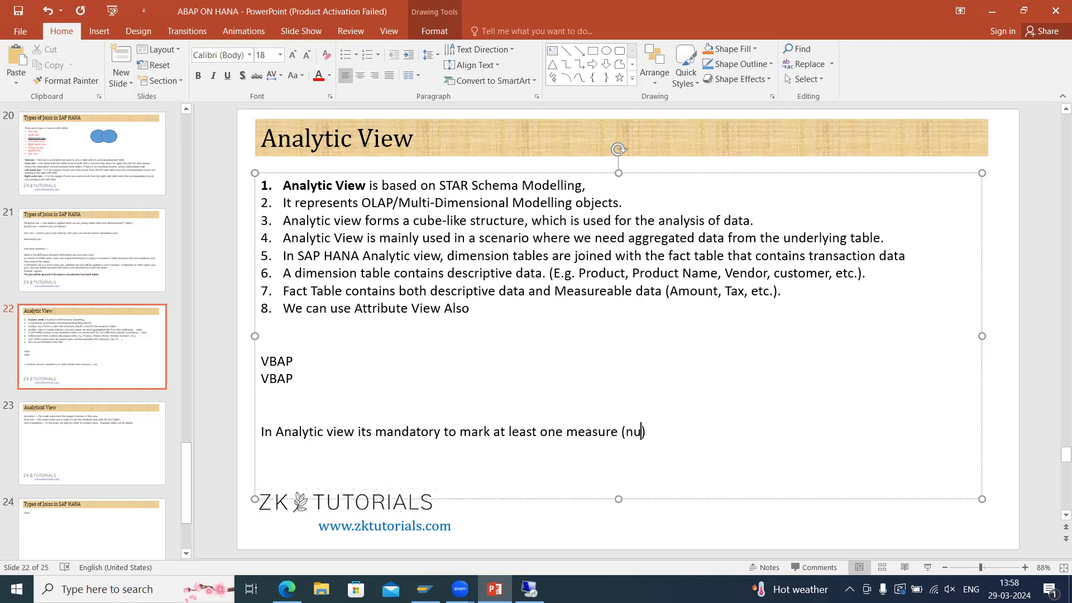
type("meroc")
key("BackSpace")
key("BackSpace")
type("i")
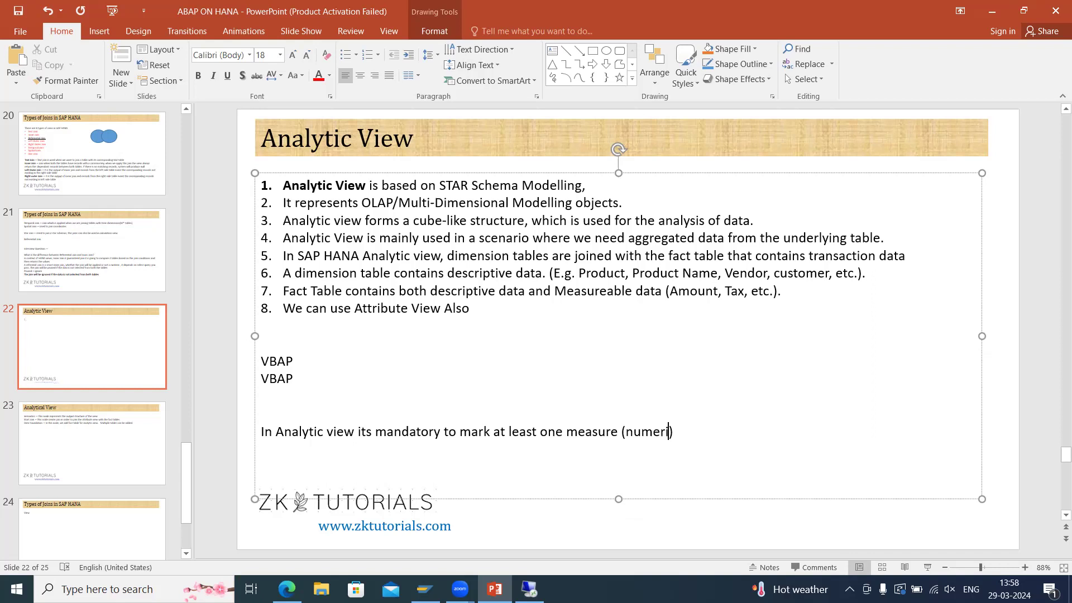
type("c")
Format the words "measure (numeric" in that line as bold red text.
key("ctrl+shift+Left")
key("ctrl+shift+Left")
key("ctrl+shift+Left")
key("ctrl+b")
left_click(318, 75)
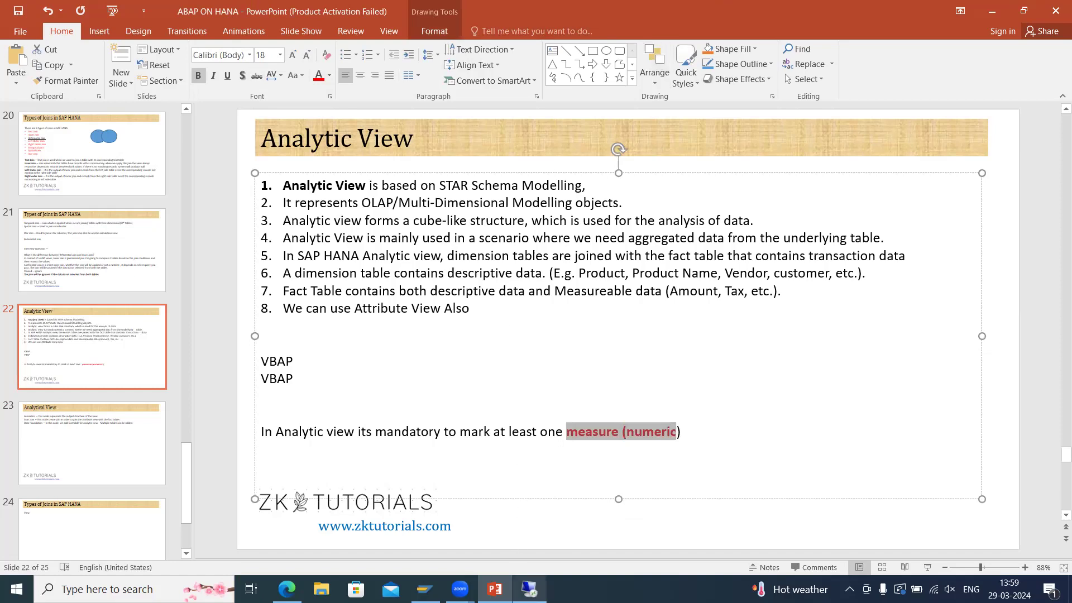
key("alt+Tab")
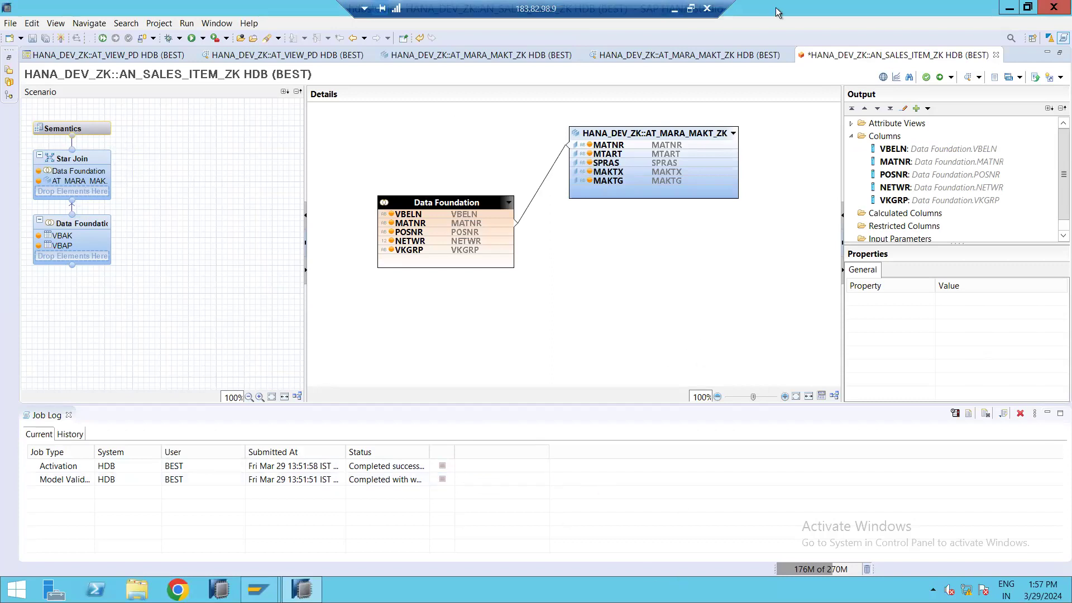
left_click(674, 10)
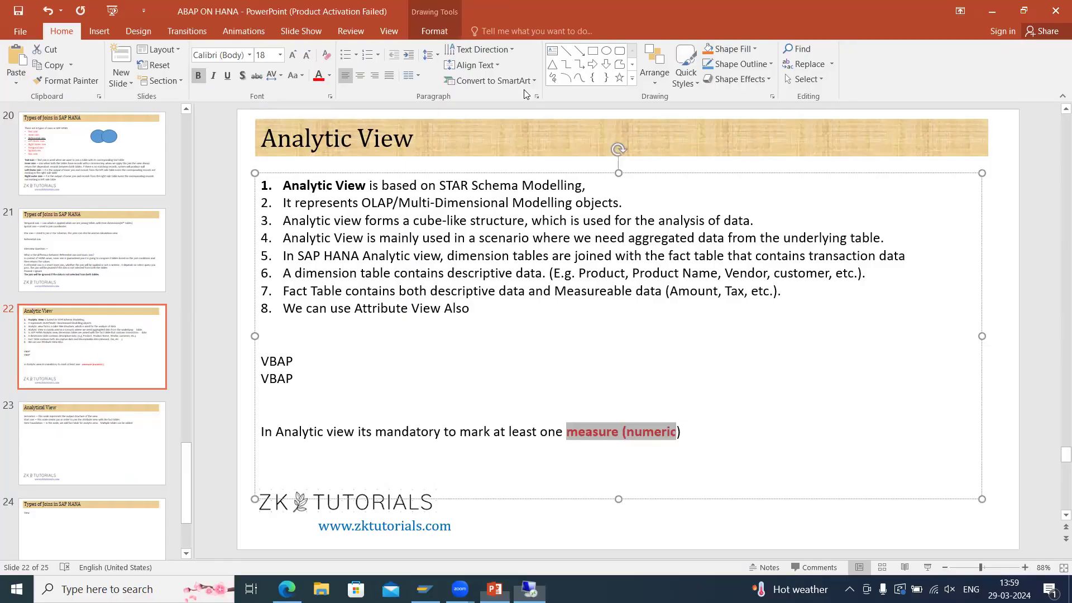
left_click(560, 430)
left_click_drag(560, 430, 604, 430)
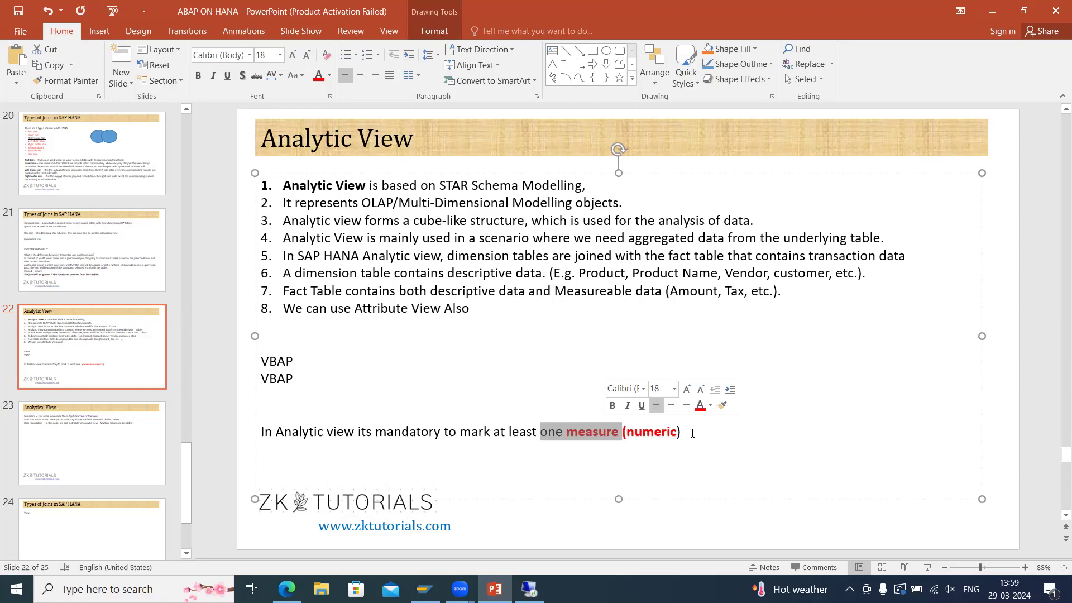
Save and validate the analytic view, dismissing the auto-assign dialog.
left_click(529, 589)
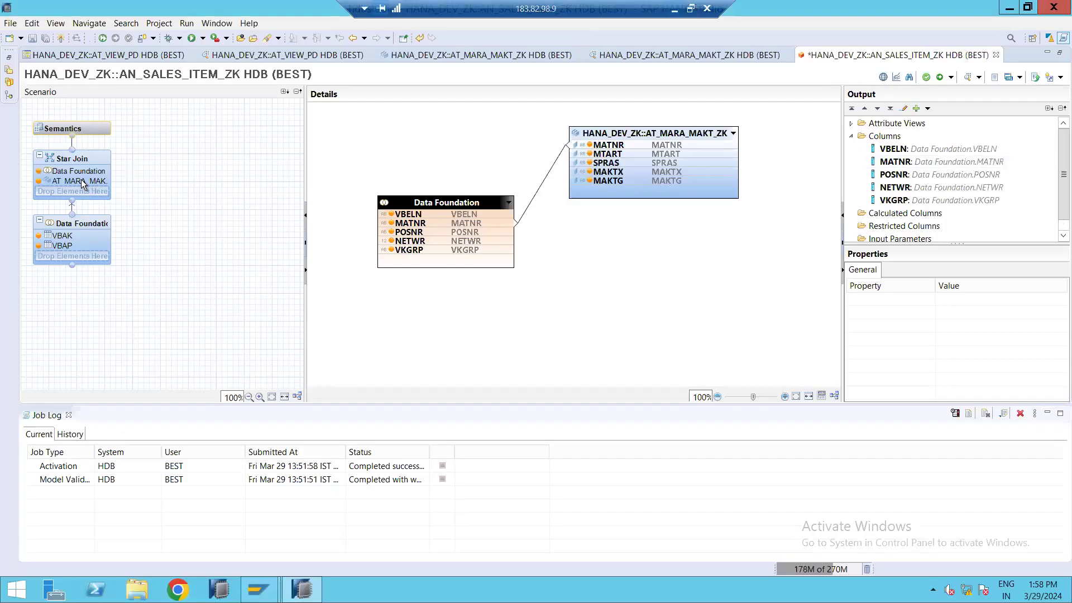
left_click(82, 129)
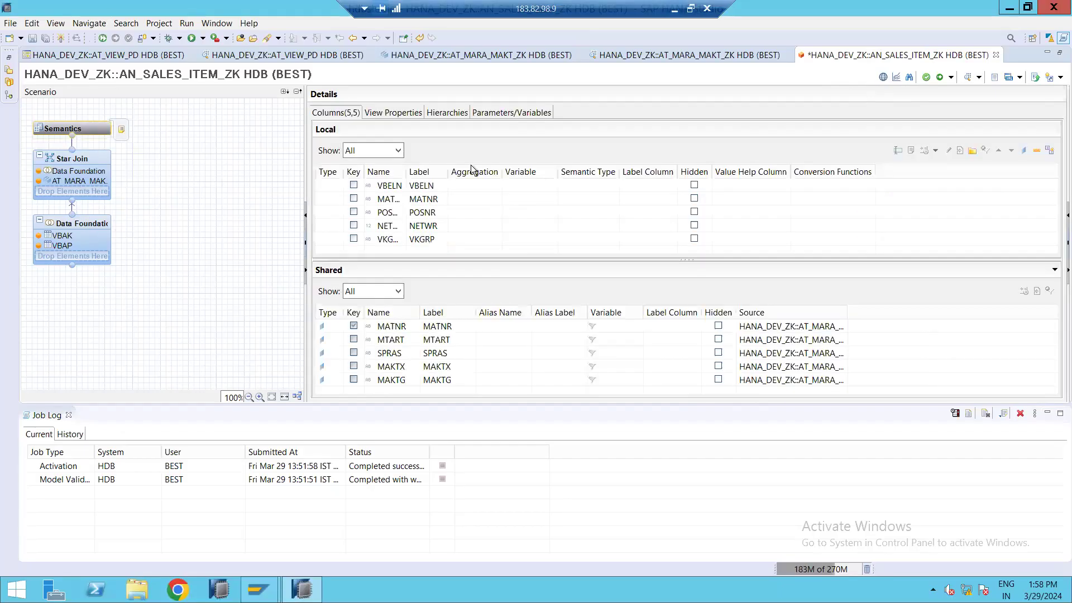
left_click(66, 230)
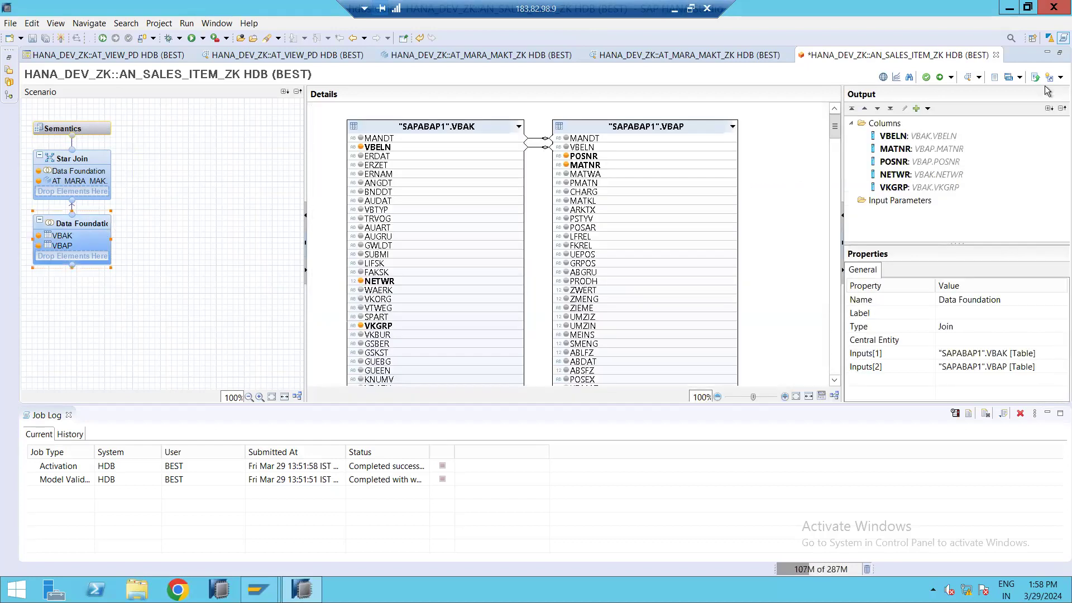
left_click(928, 77)
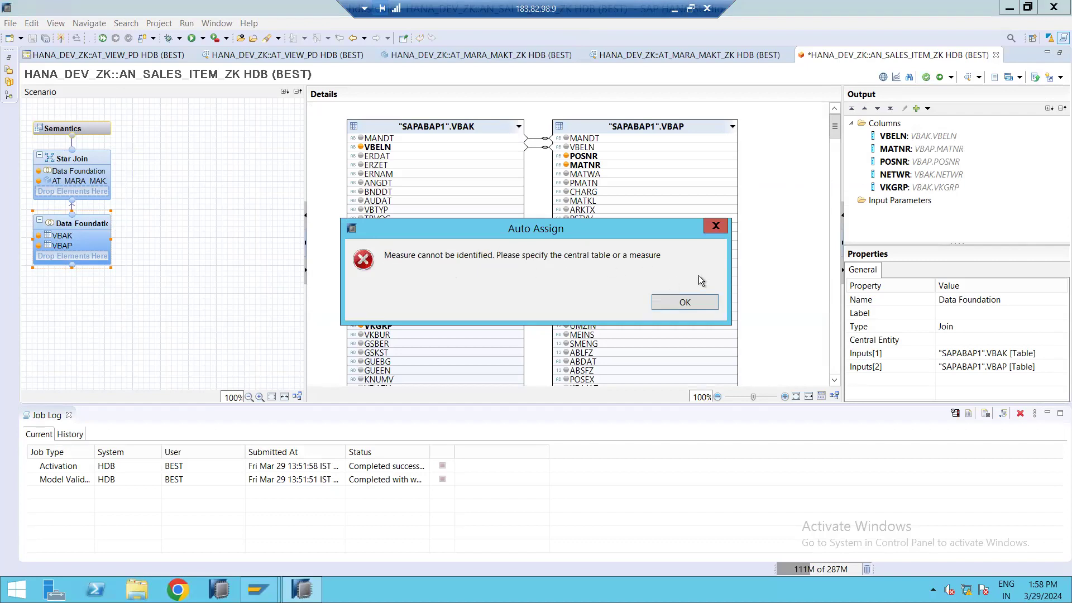
left_click(695, 304)
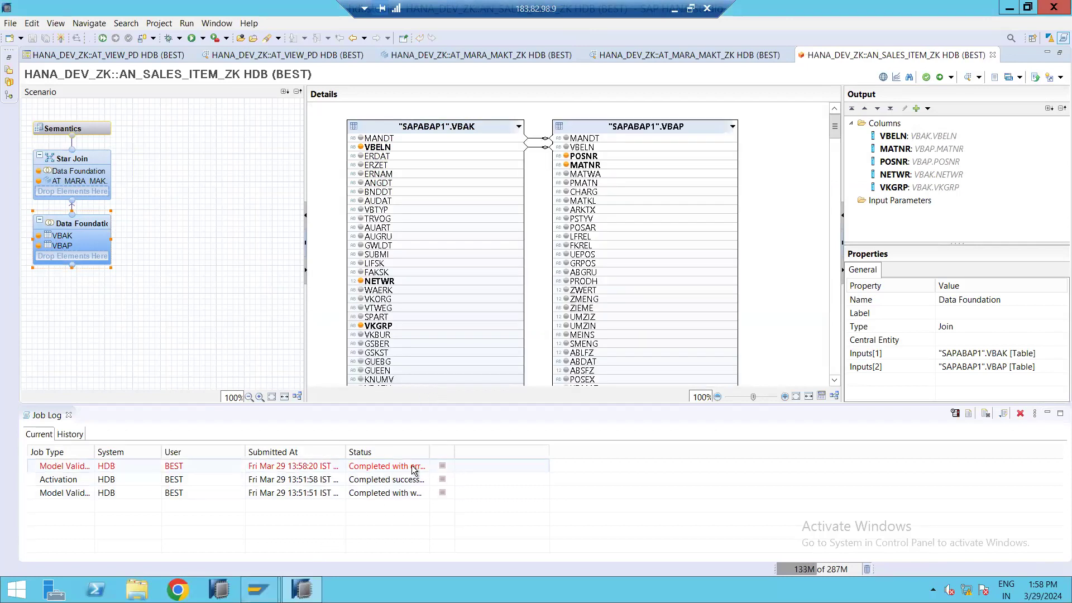
Open the failed model validation job's details and inspect its error message.
left_click(418, 466)
double_click(417, 462)
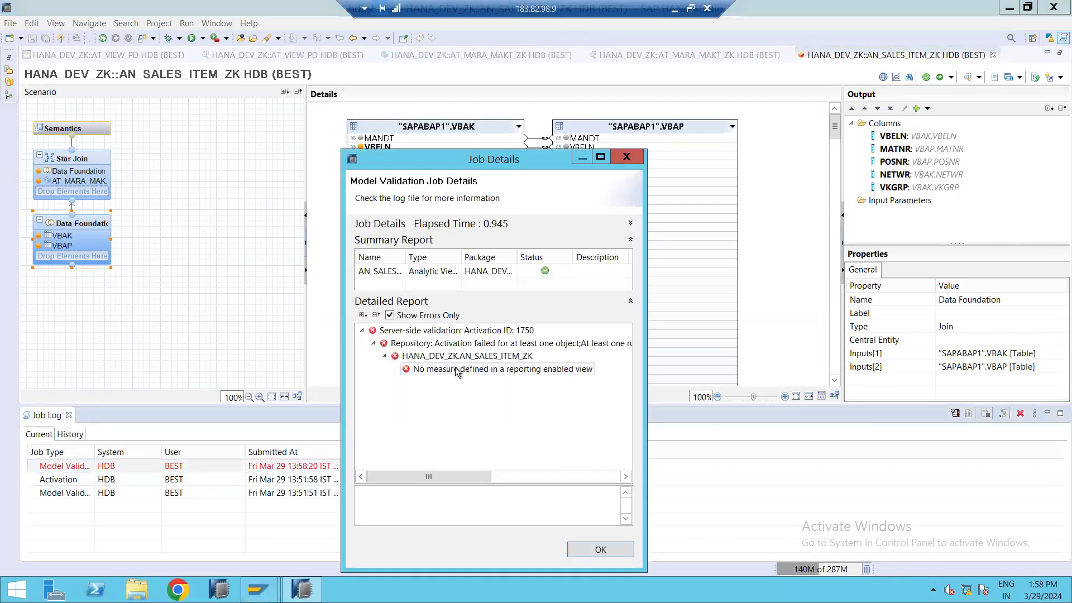
left_click(570, 370)
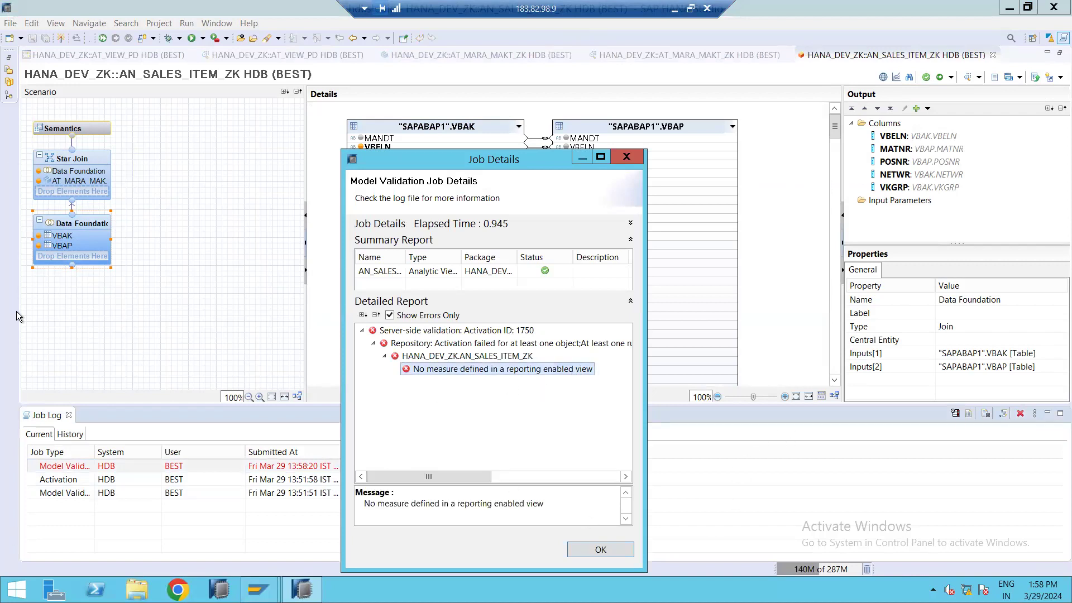
left_click(600, 549)
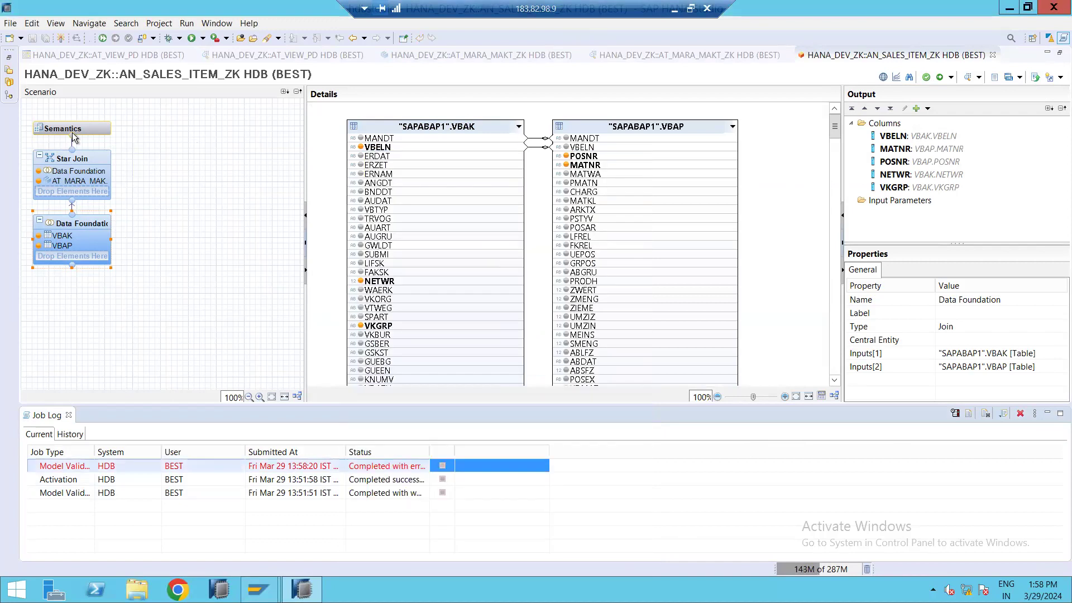
In the Semantics node, change NETWR's column type to Measure with Sum aggregation.
left_click(94, 125)
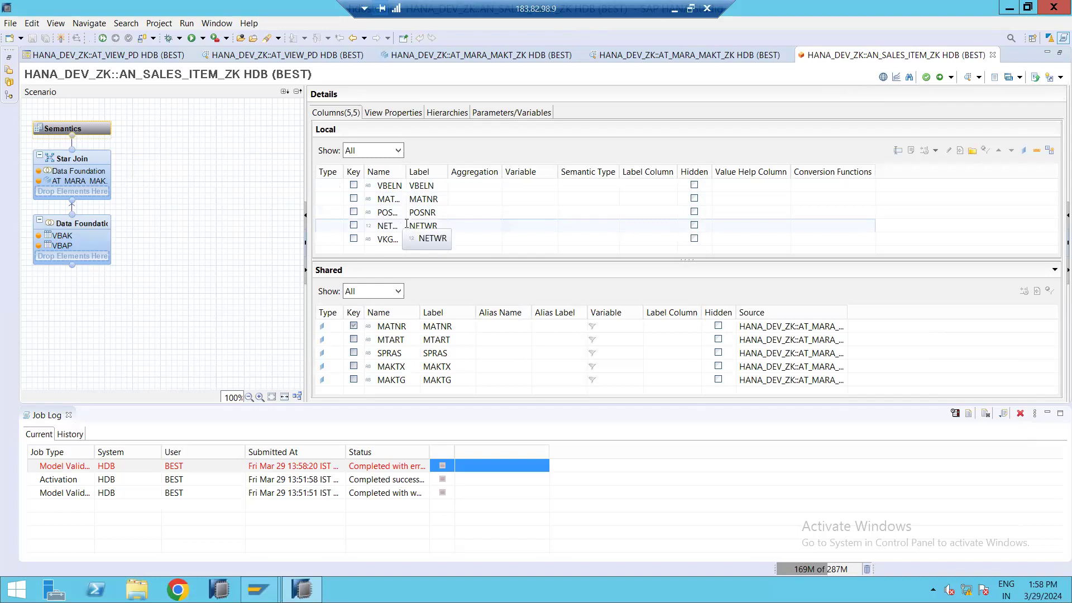
double_click(445, 172)
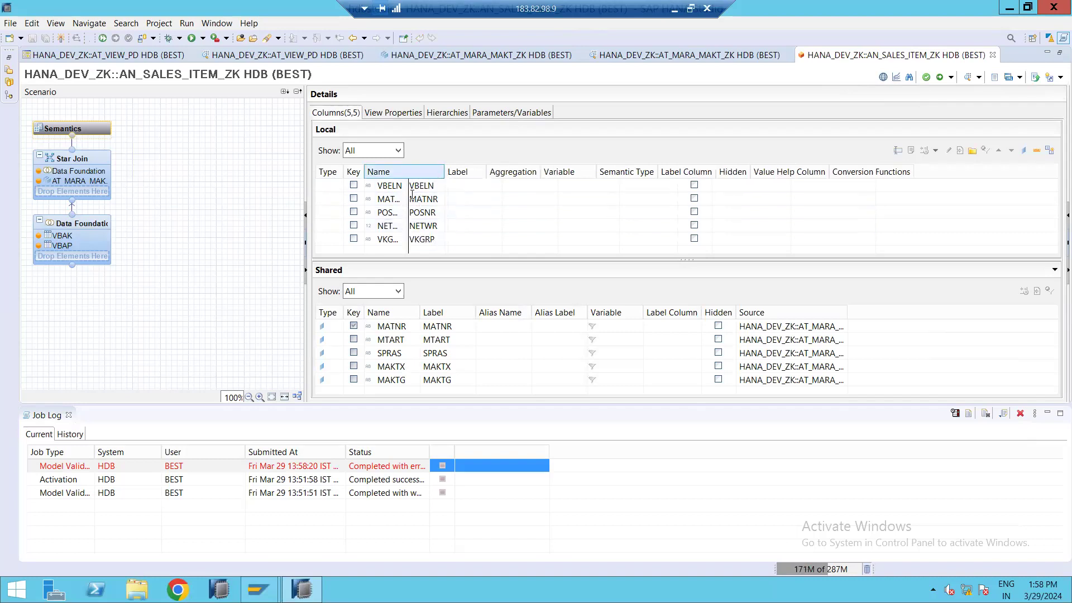
left_click(337, 228)
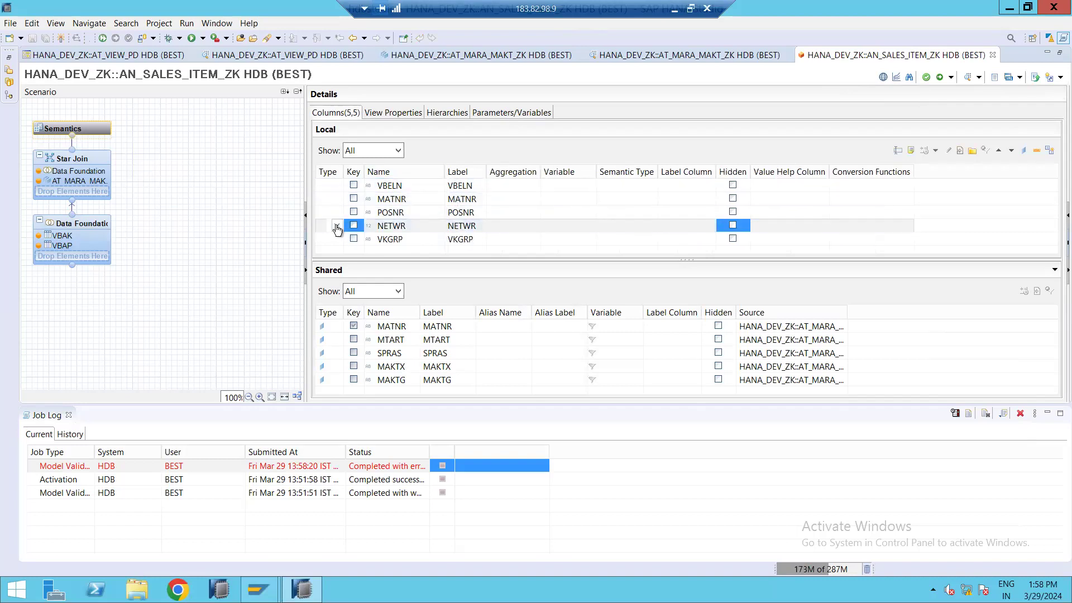
left_click(336, 227)
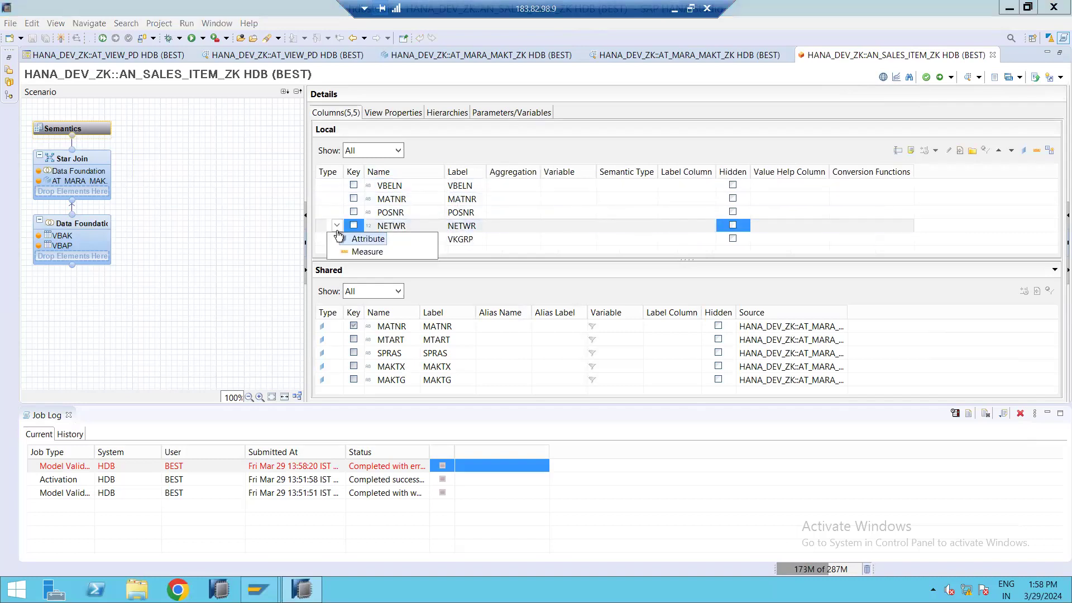
left_click(361, 252)
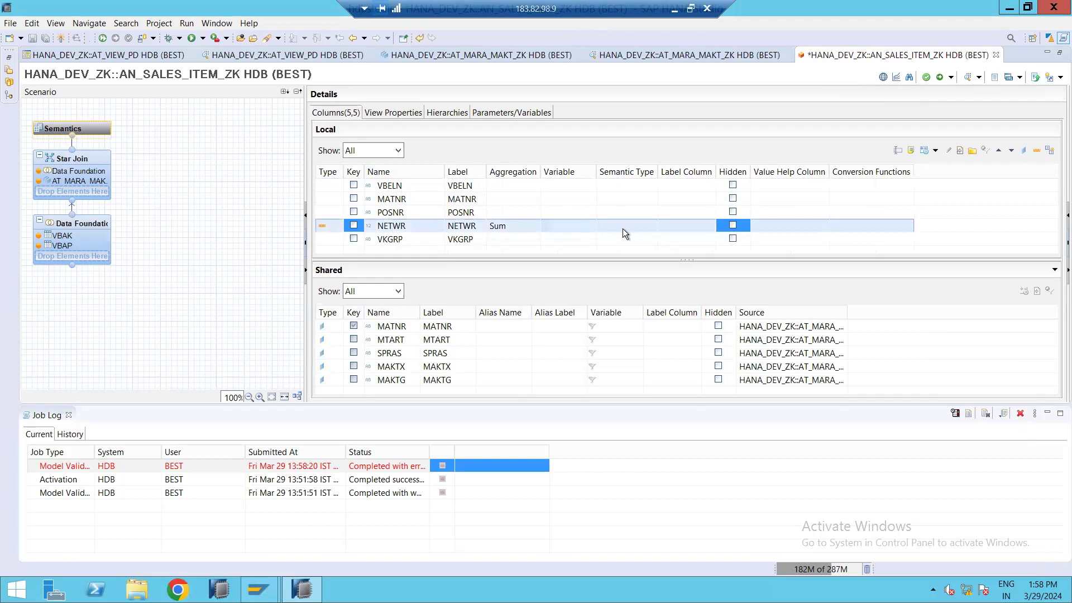
left_click(511, 227)
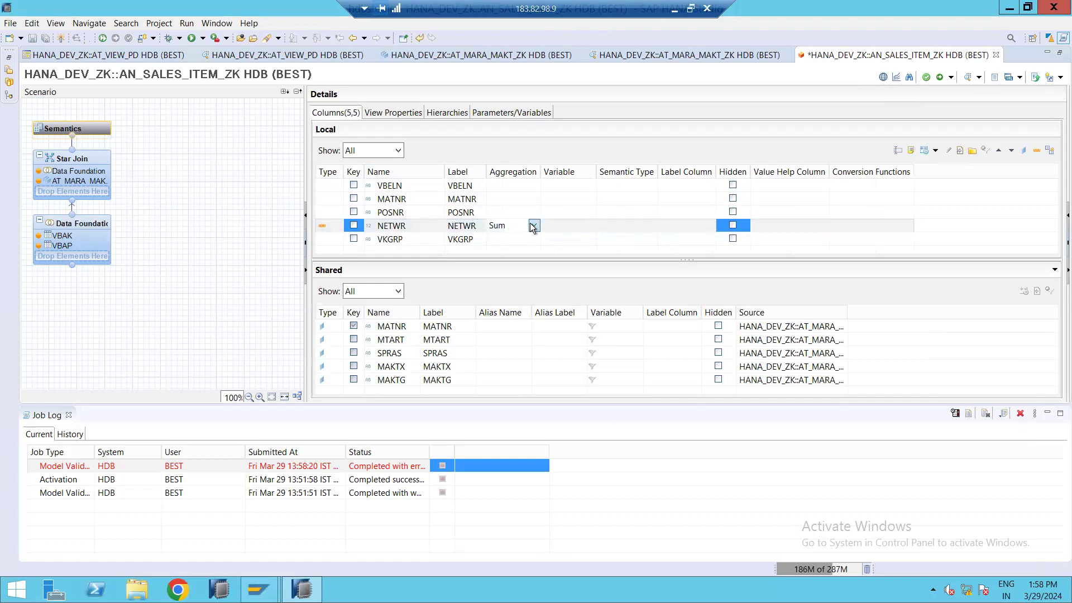
left_click(532, 226)
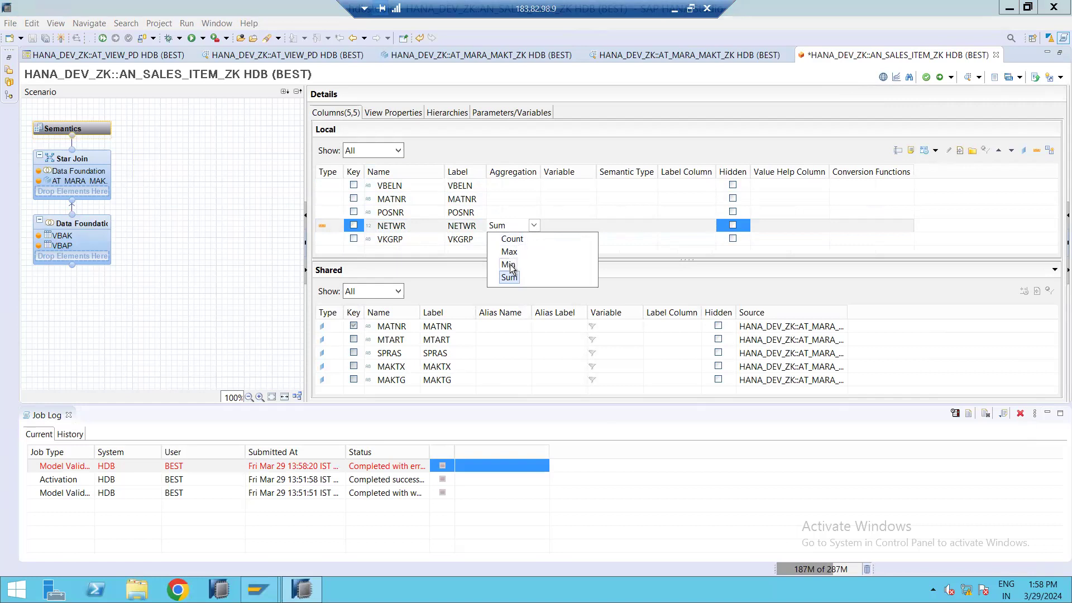
left_click(585, 220)
key("Up")
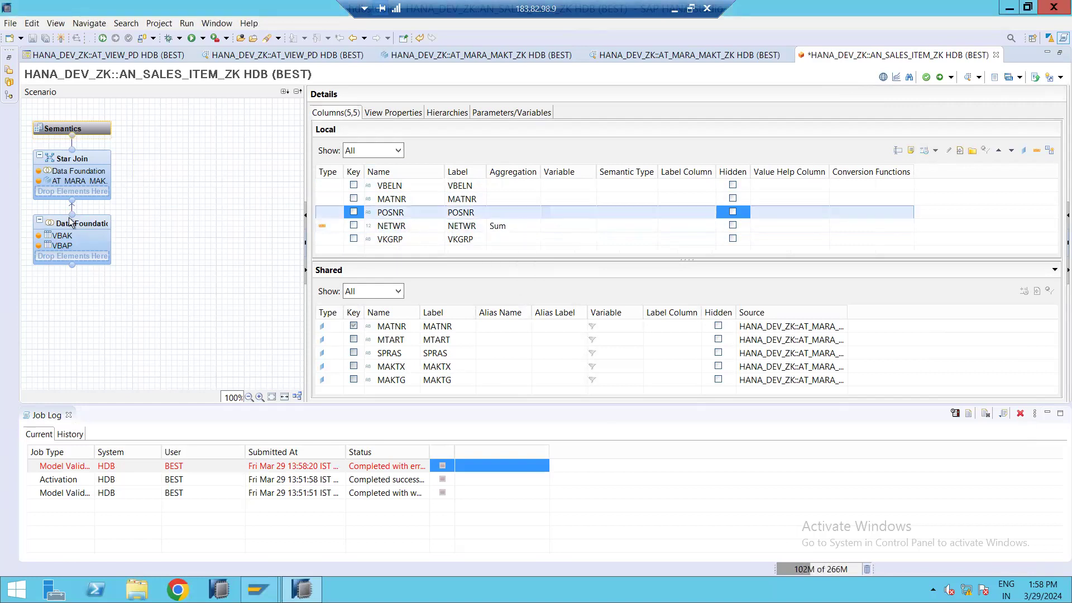
Save and activate the analytic view AN_SALES_ITEM_ZK.
left_click(77, 176)
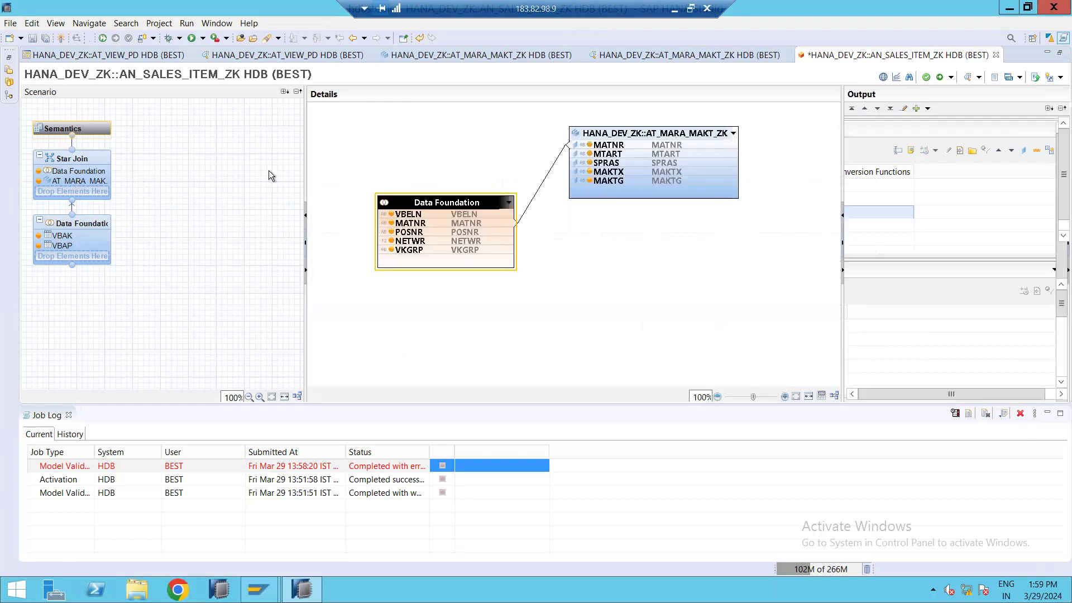
left_click(76, 233)
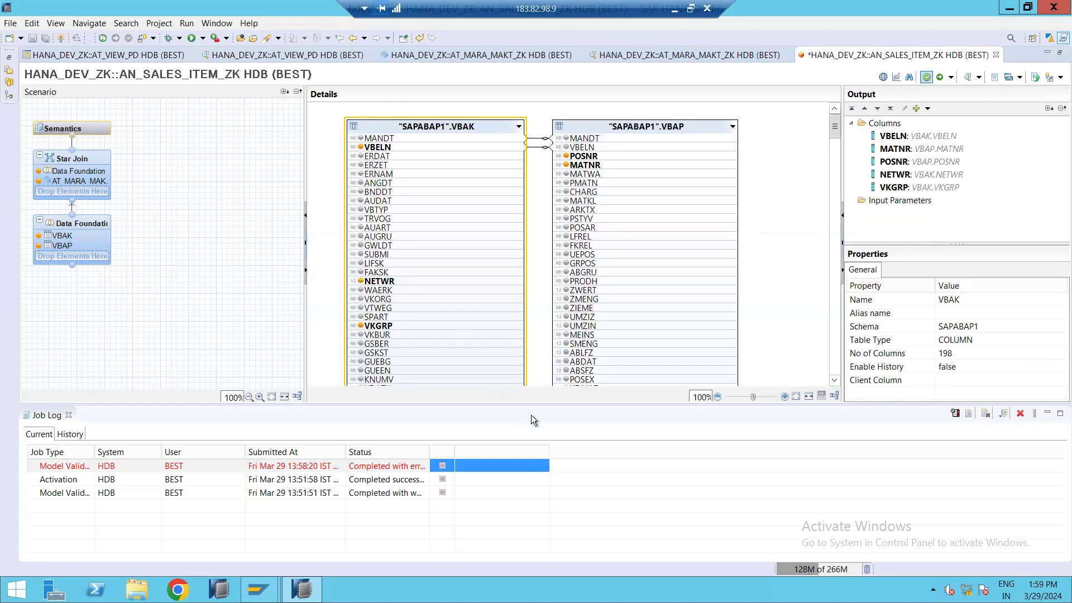
key("ctrl+s")
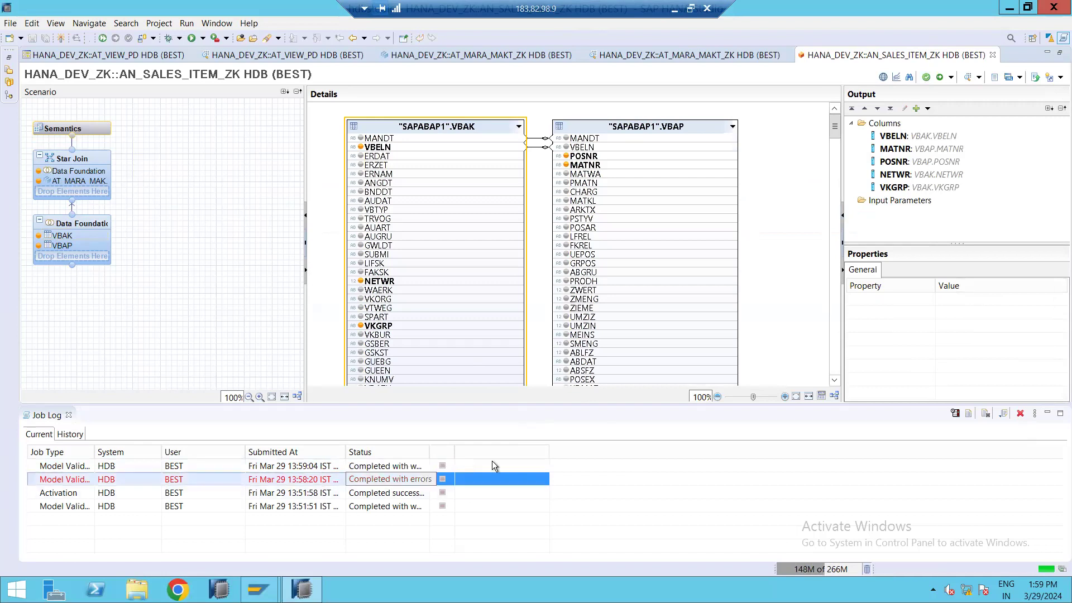
left_click(938, 76)
left_click(688, 333)
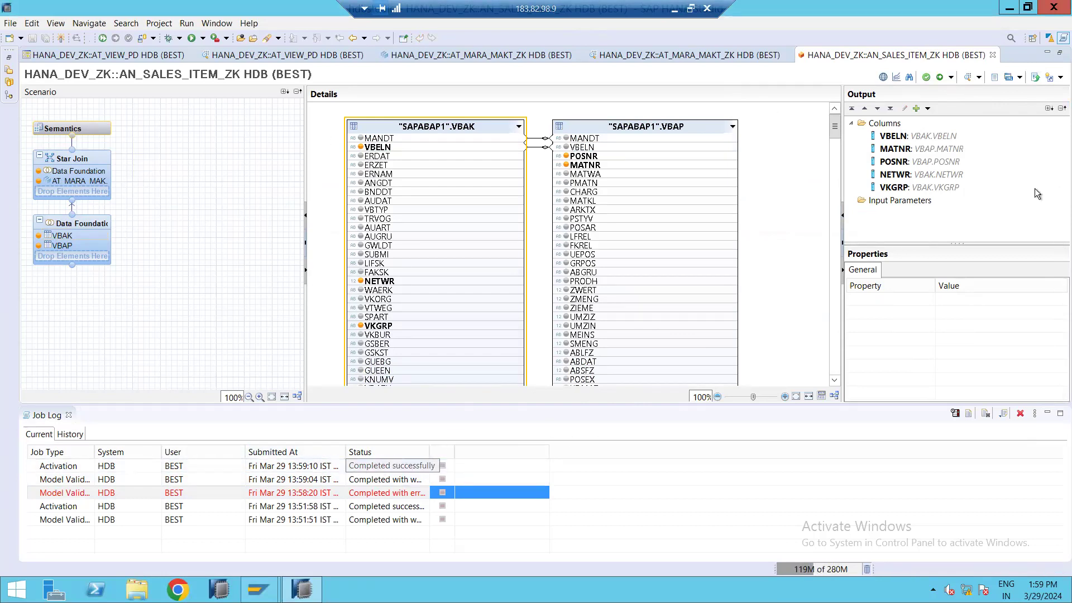
Open the data preview of the analytic view and scroll through its raw data rows.
left_click(968, 76)
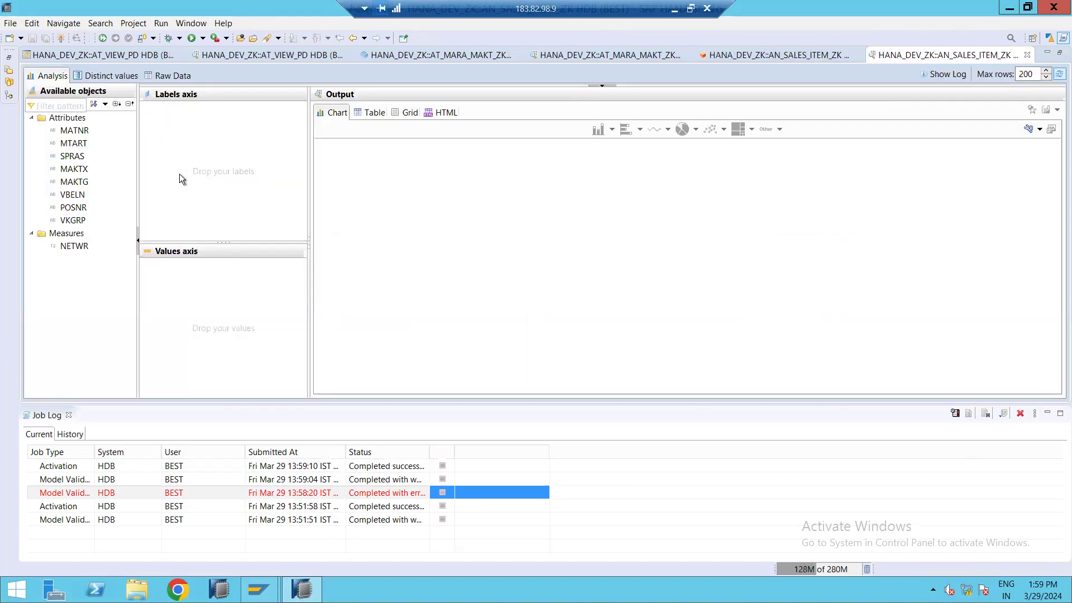
left_click(176, 81)
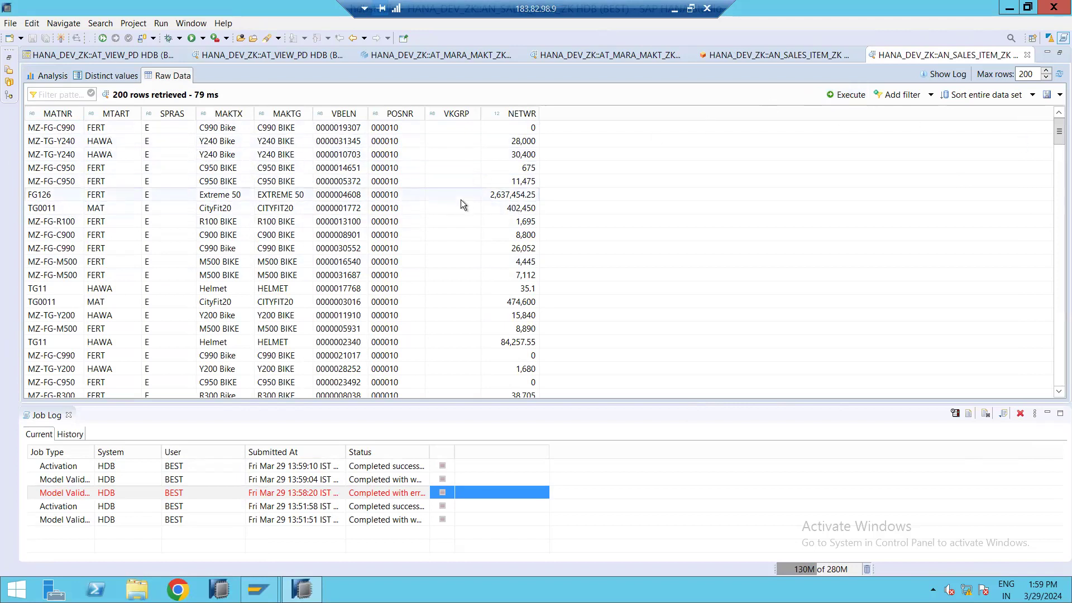
left_click(464, 157)
scroll(407, 234, "down", 18)
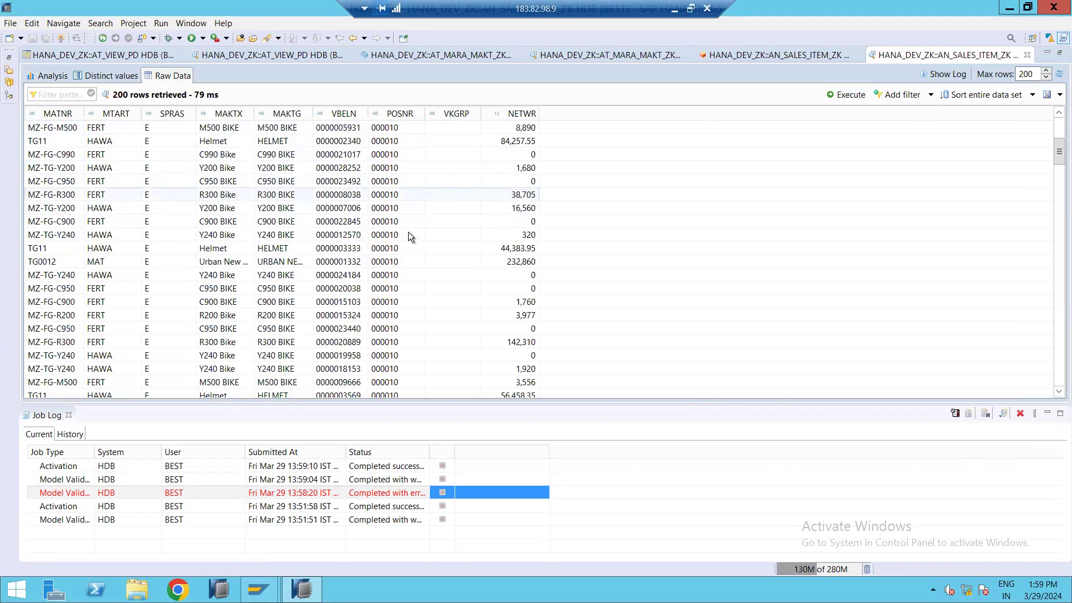
scroll(436, 248, "down", 20)
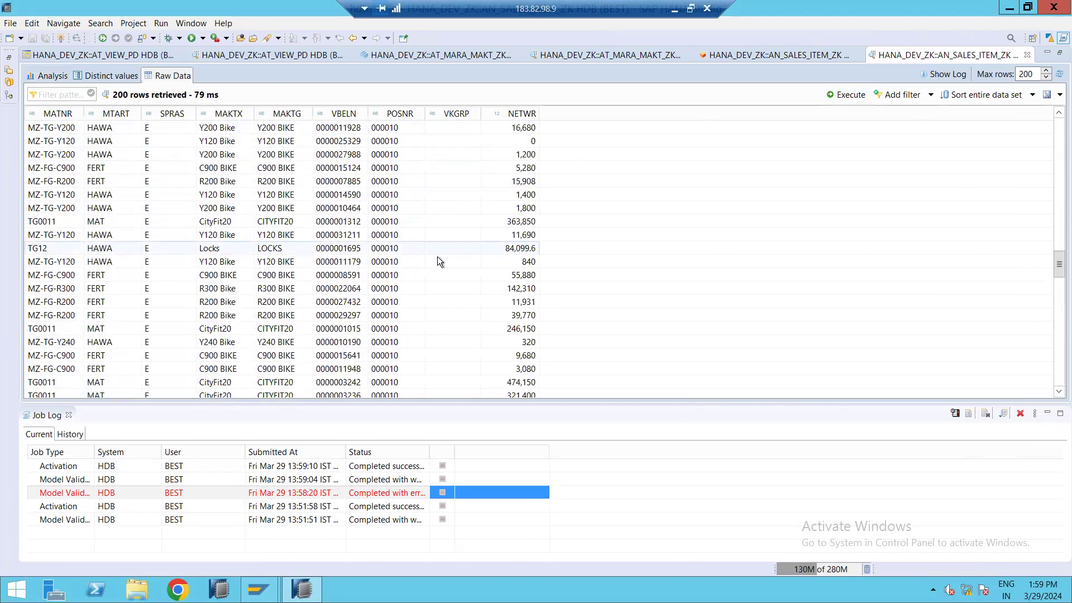
Return to the view editor and review the object types available for creation in the HANA_DEV_ZK package.
left_click(776, 55)
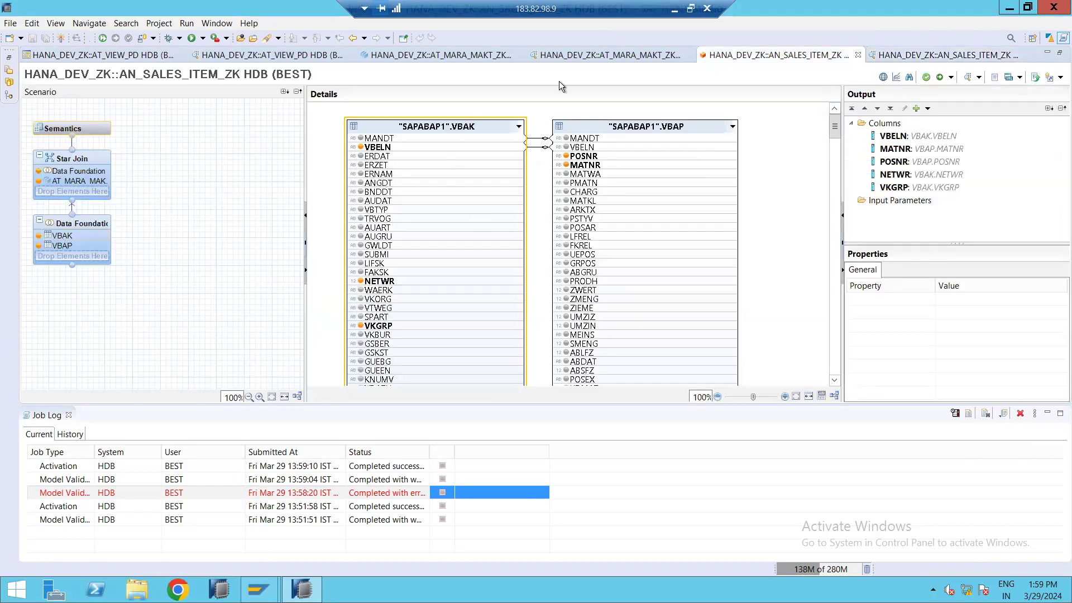
left_click(9, 95)
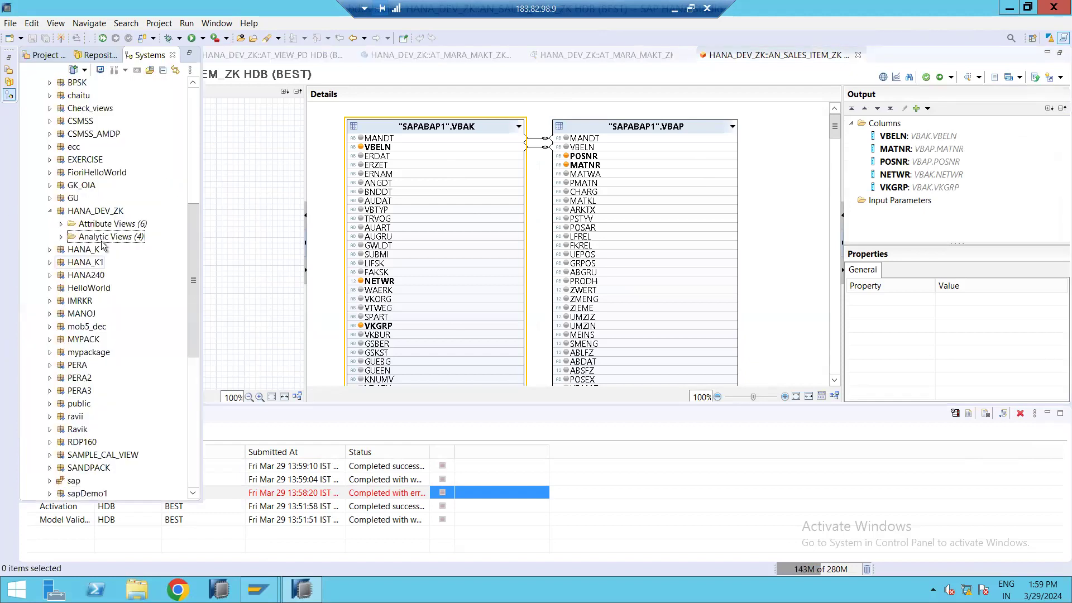
left_click(95, 213)
right_click(107, 211)
left_click(107, 213)
right_click(110, 214)
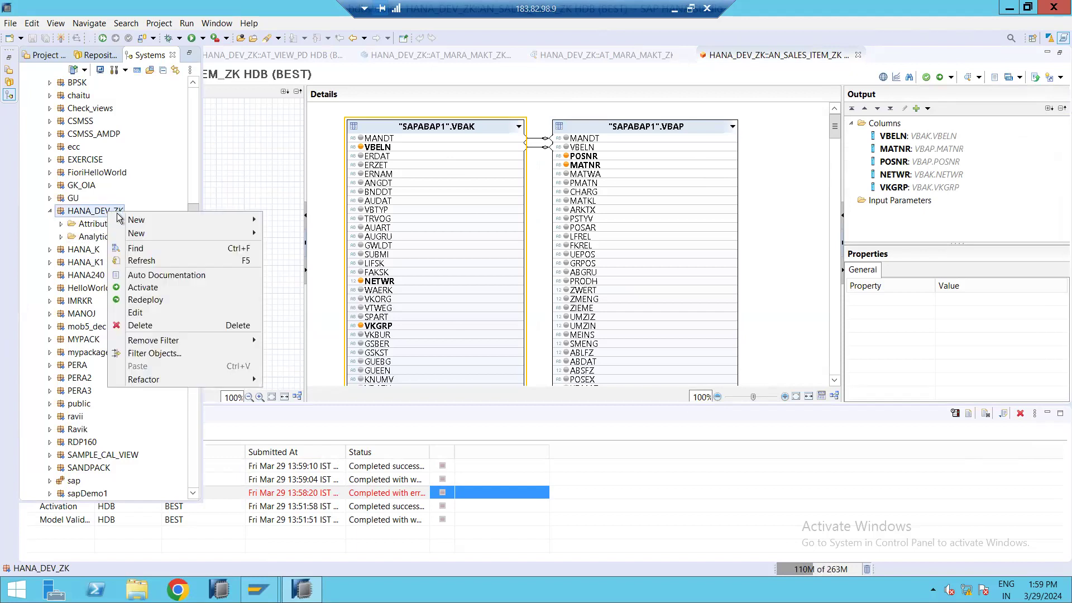
mouse_move(217, 220)
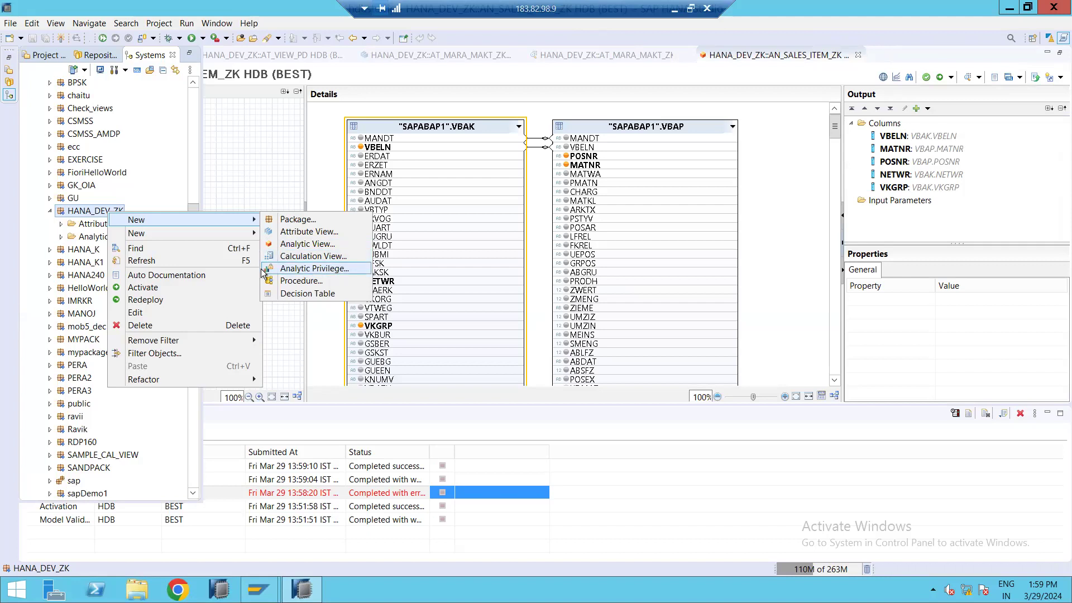
left_click(302, 280)
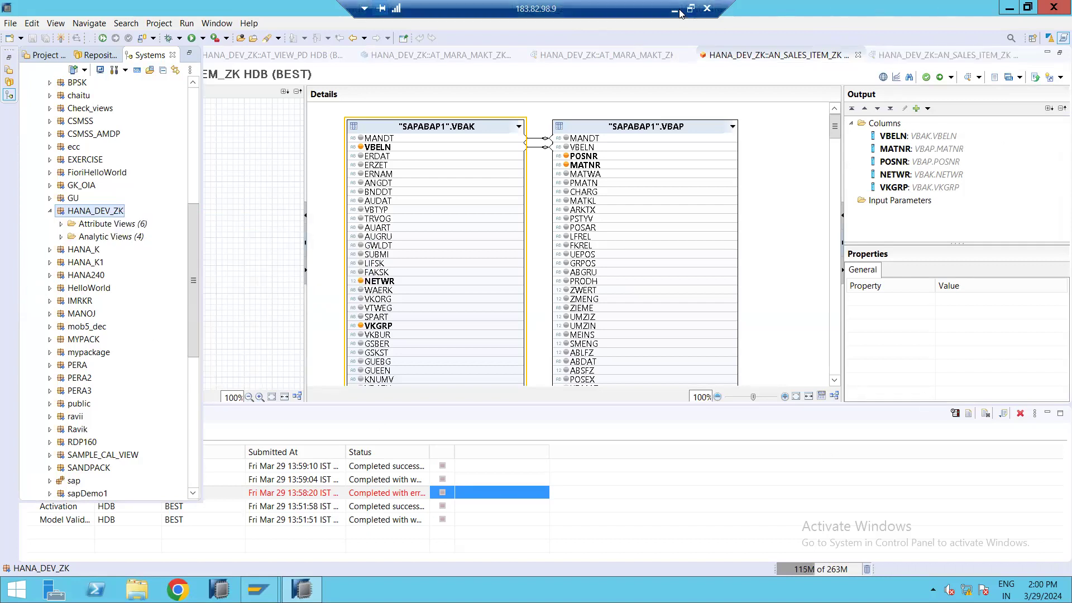
Switch to PowerPoint and review the Types of Joins and Analytic View slides.
left_click(676, 9)
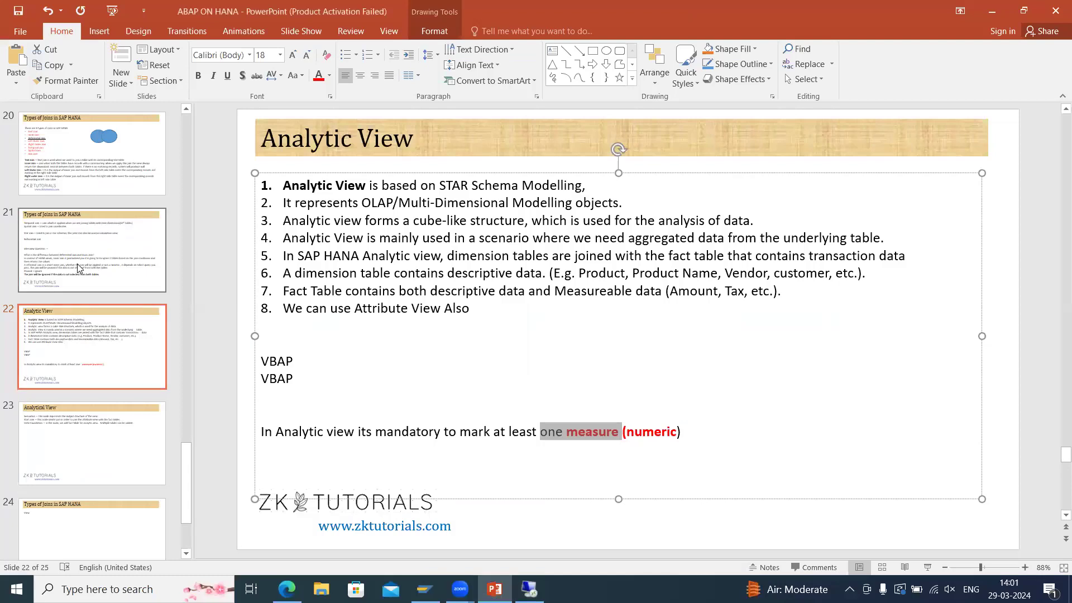
left_click(86, 300)
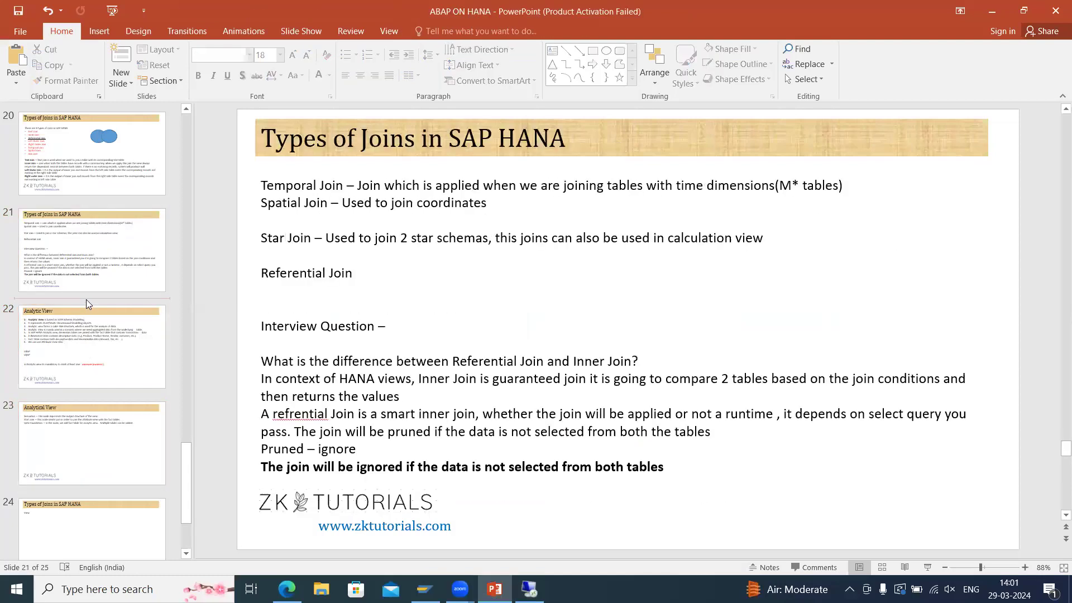
left_click(141, 366)
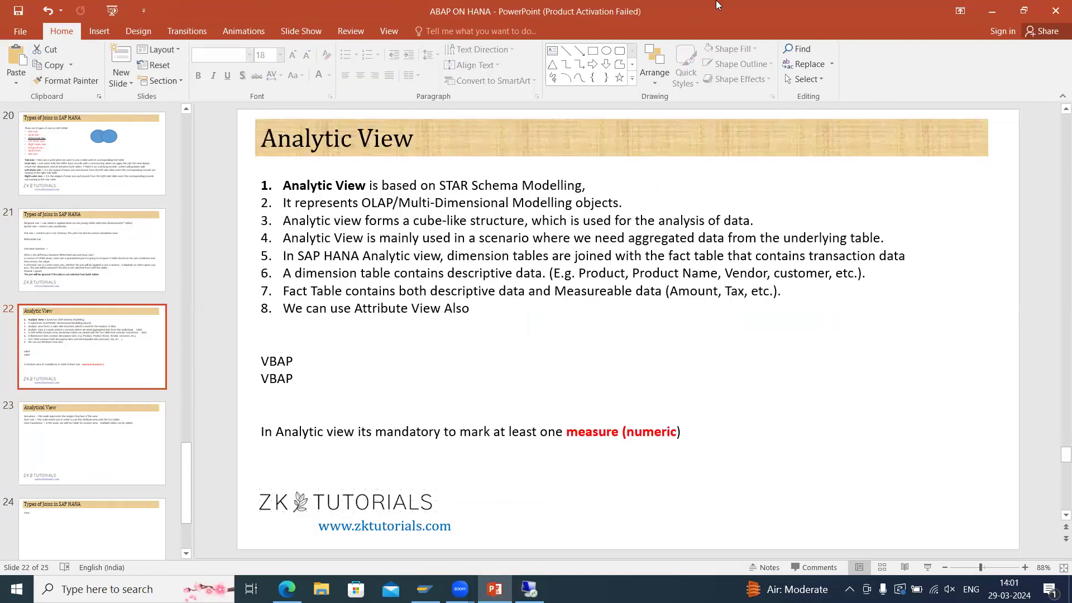